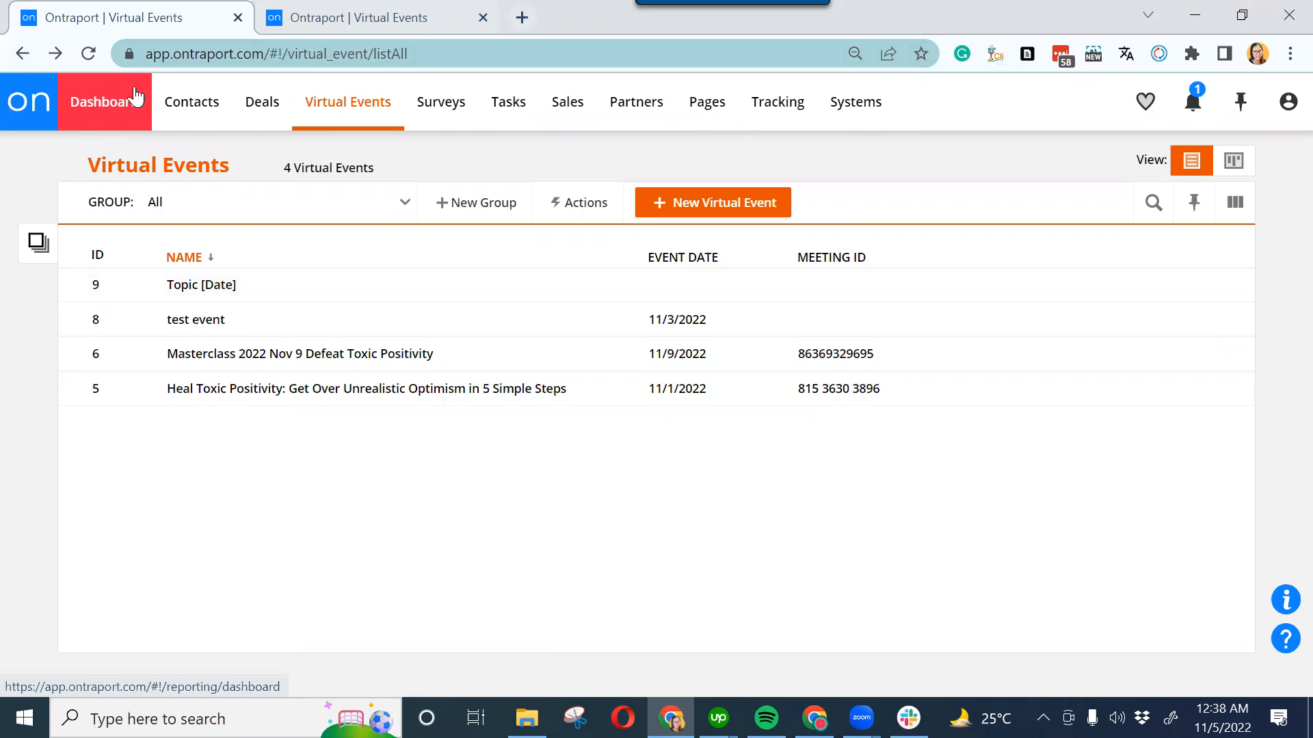
# Make a copy of the landing page "Masterclass 2022 Nov 9 Defeat Toxic Positivity"
pyautogui.click(708, 108)
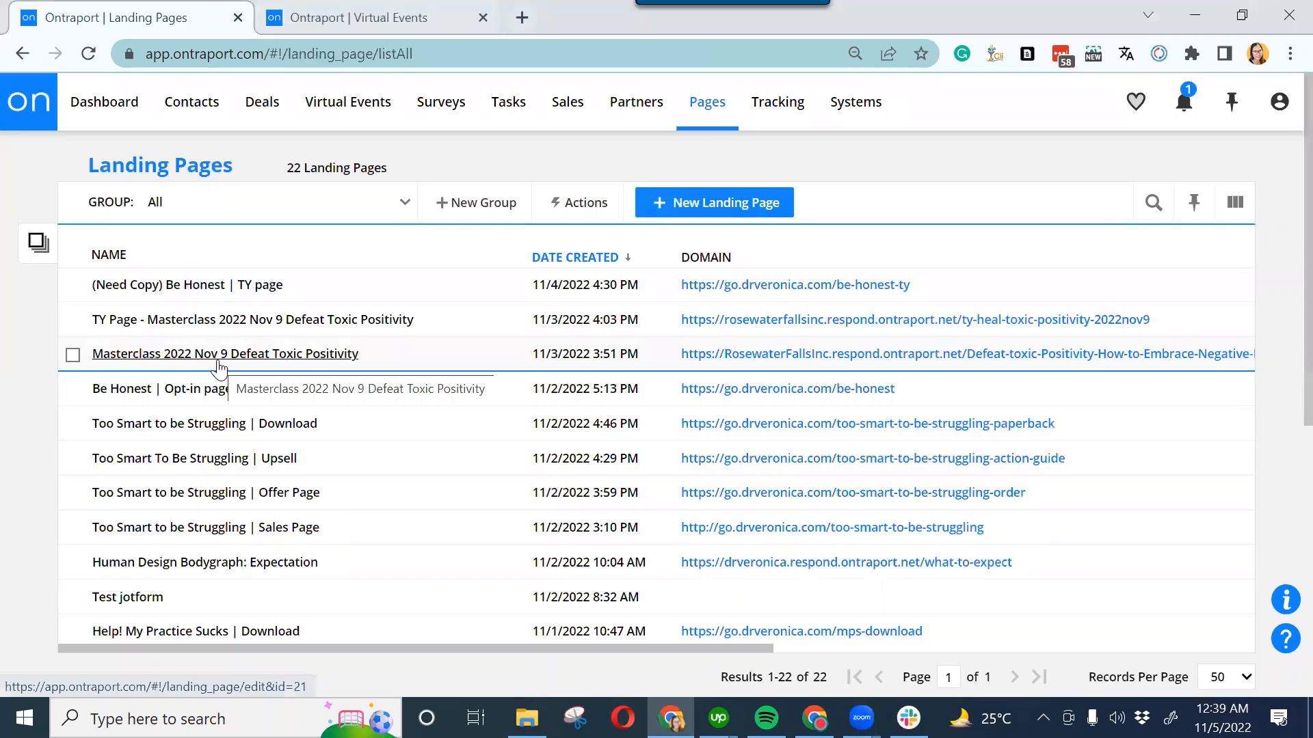
pyautogui.click(72, 355)
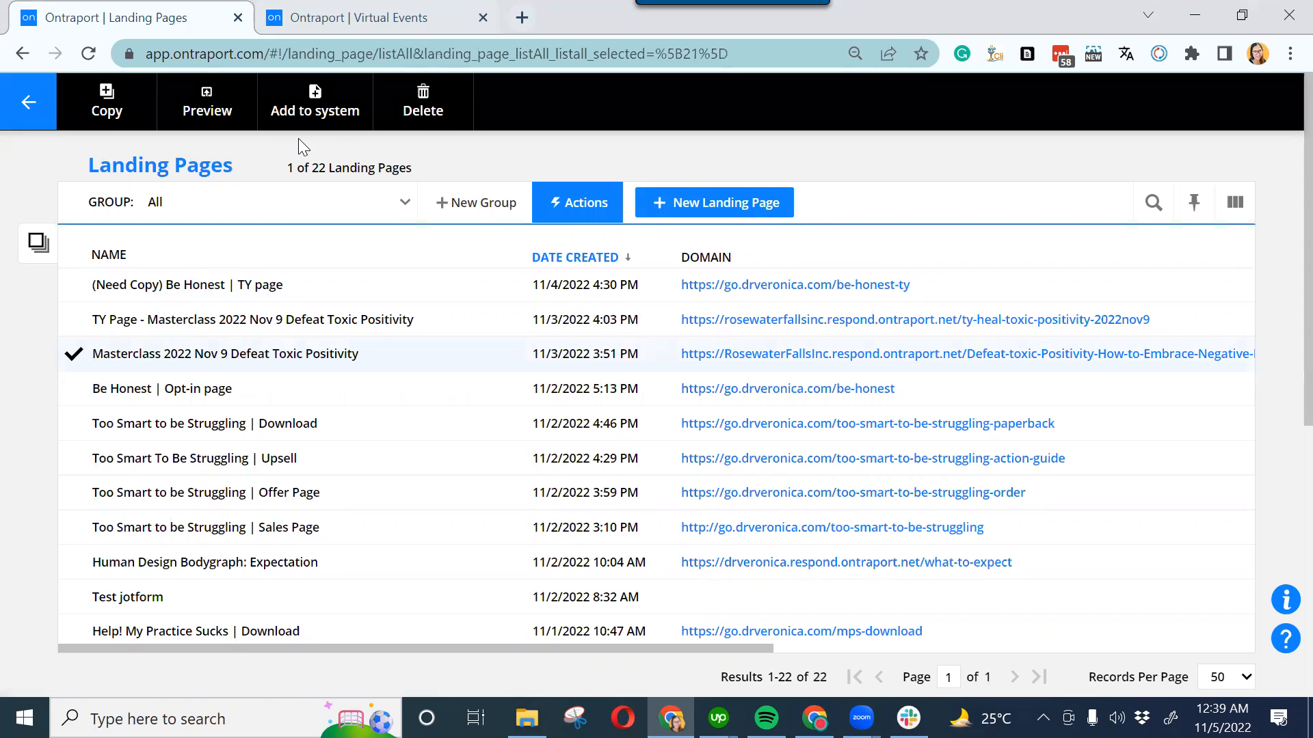
pyautogui.click(122, 120)
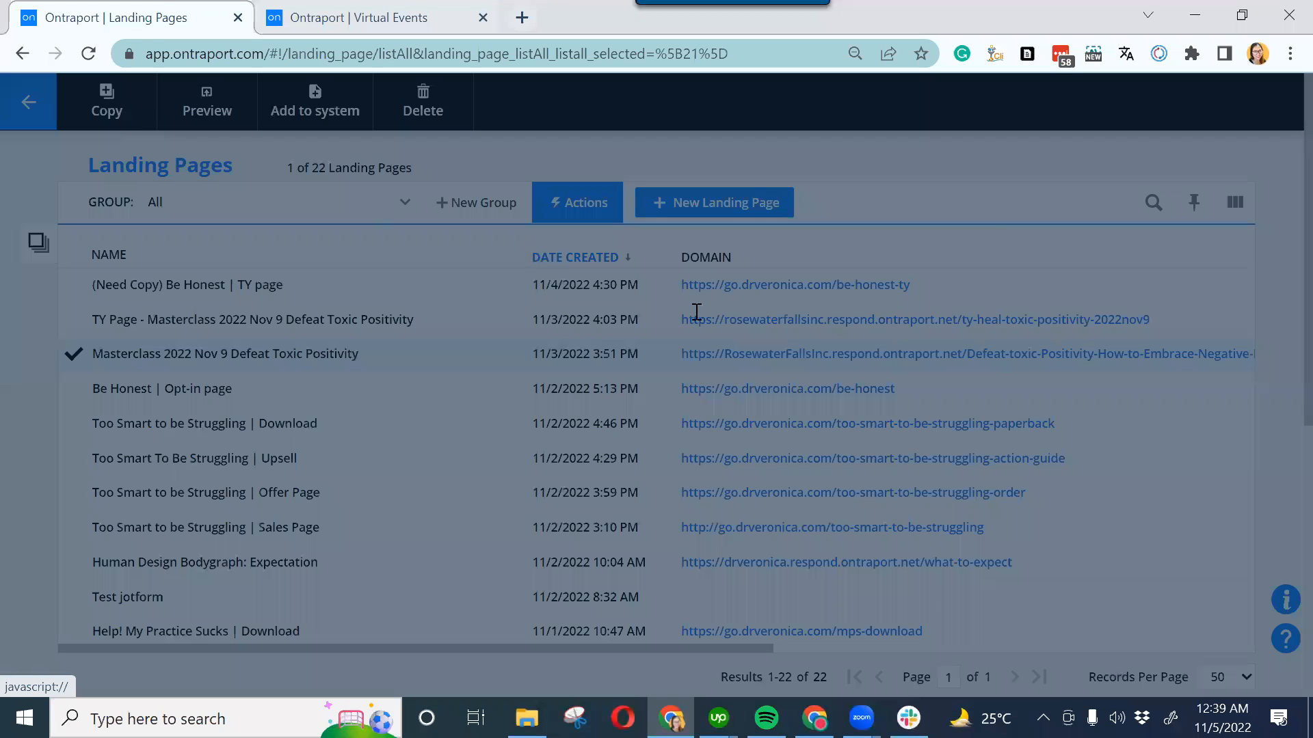
pyautogui.click(896, 340)
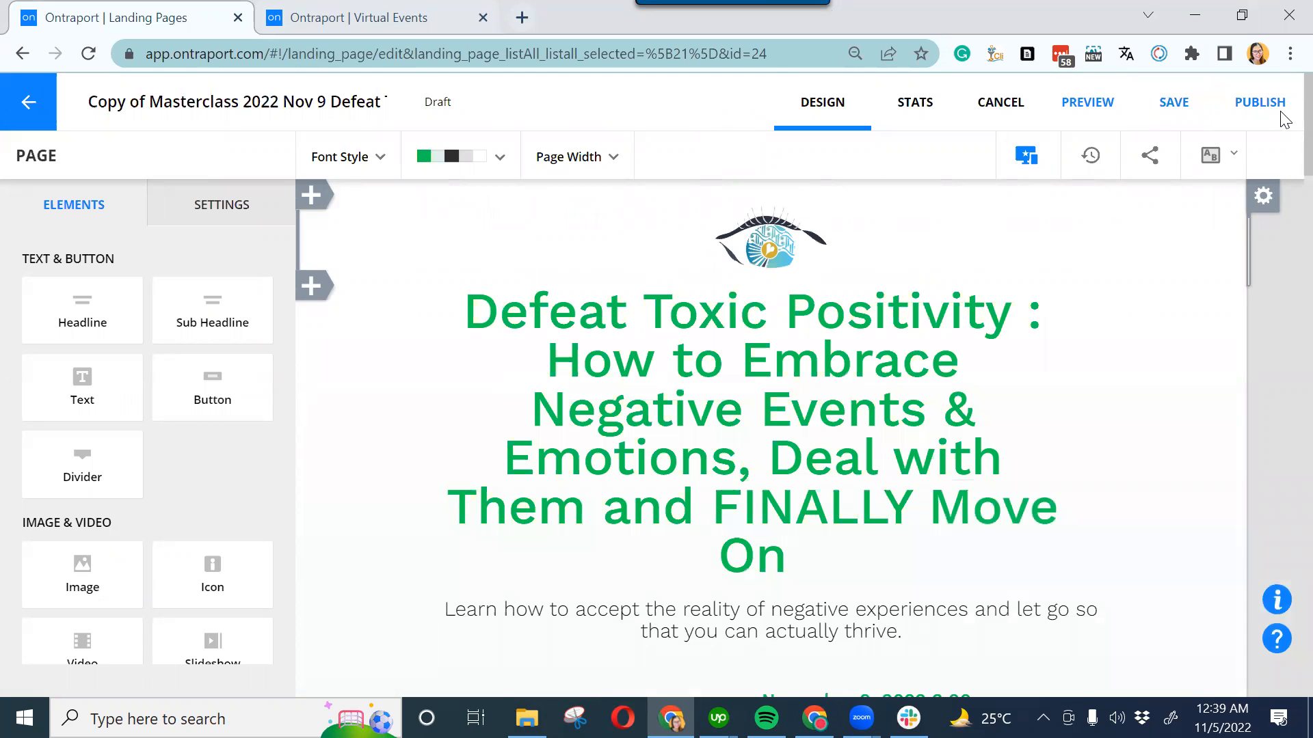
# Remove "Copy of" from the copied page's name and replace the date in it with the placeholder "[Date]"
pyautogui.scroll(-3, 1282, 117)
pyautogui.scroll(3, 296, 171)
pyautogui.moveTo(149, 102); pyautogui.dragTo(79, 103)
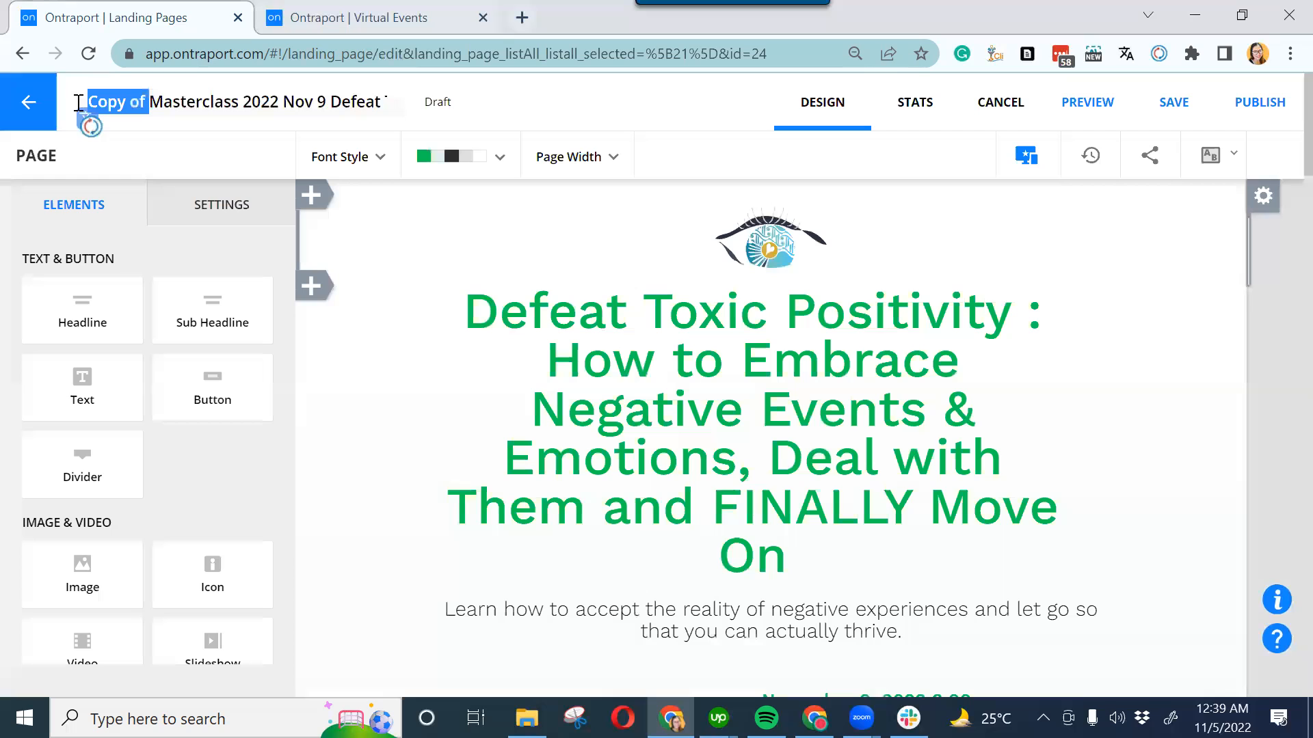
pyautogui.press('BackSpace')
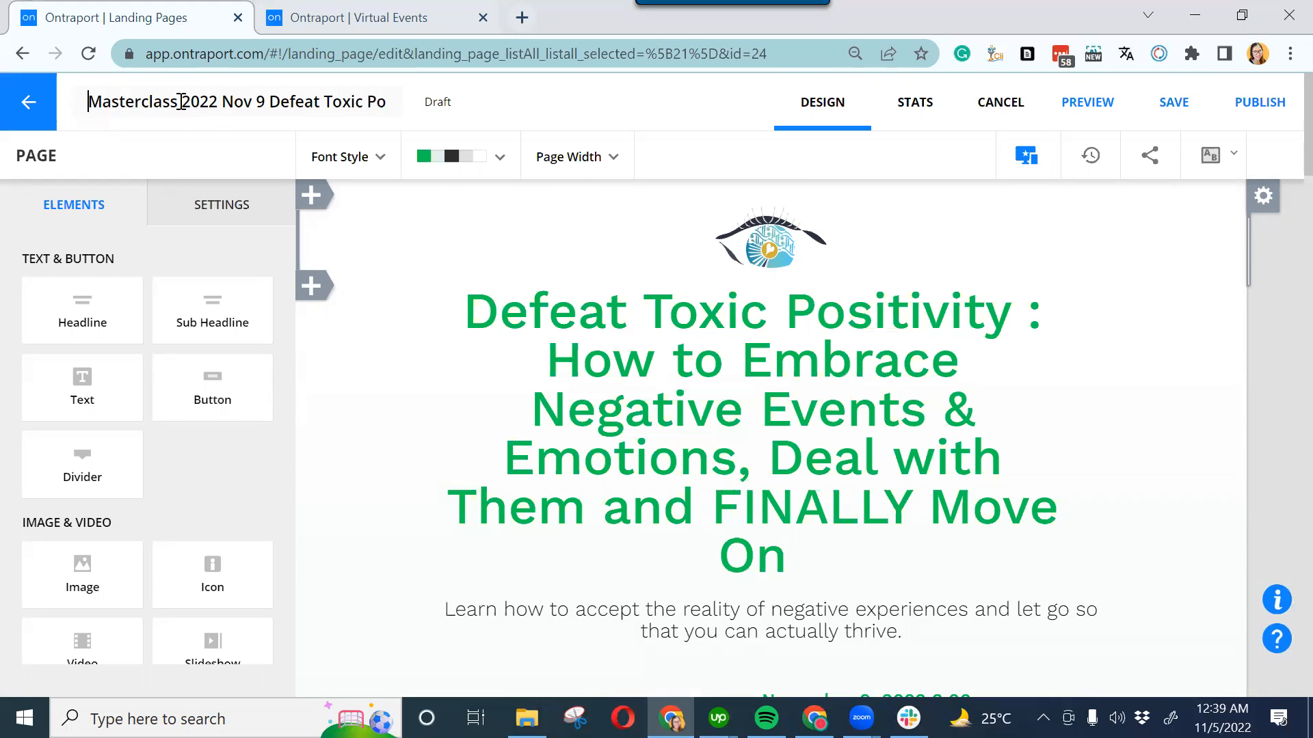
pyautogui.moveTo(185, 101); pyautogui.dragTo(263, 102)
pyautogui.write('Date')
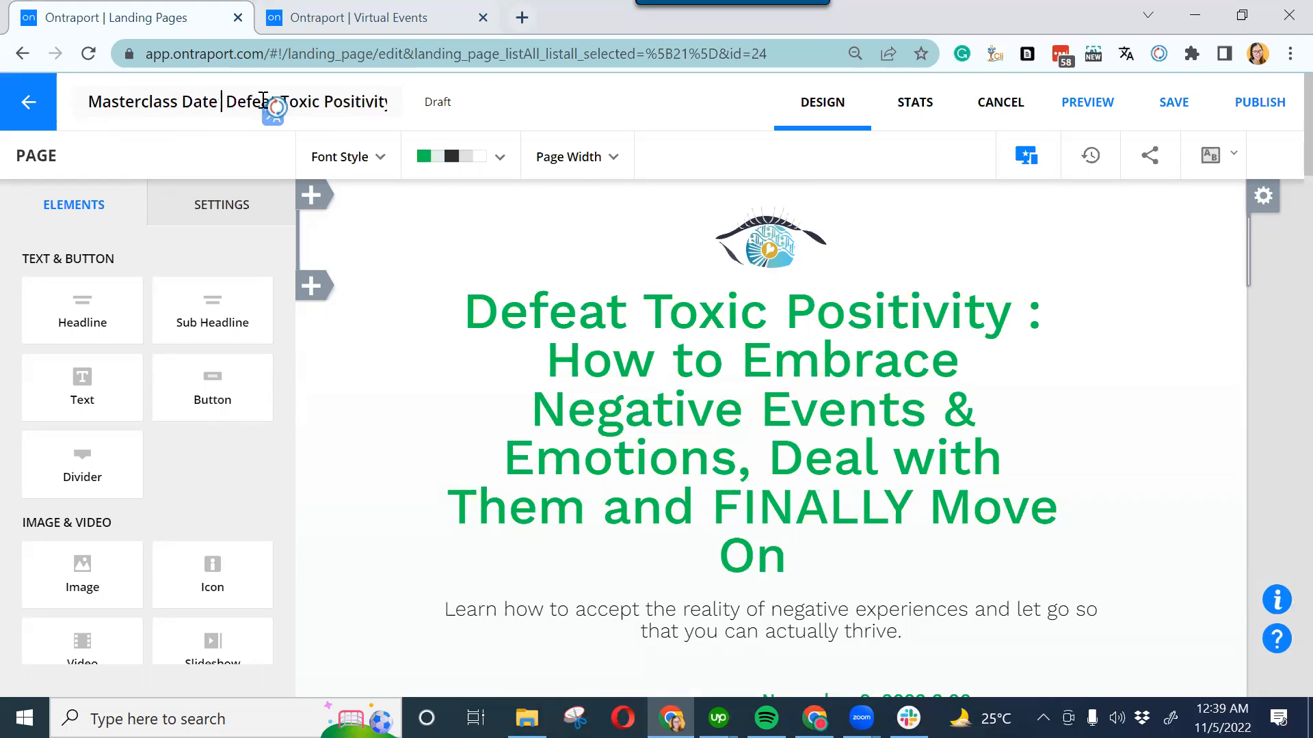
pyautogui.write(']')
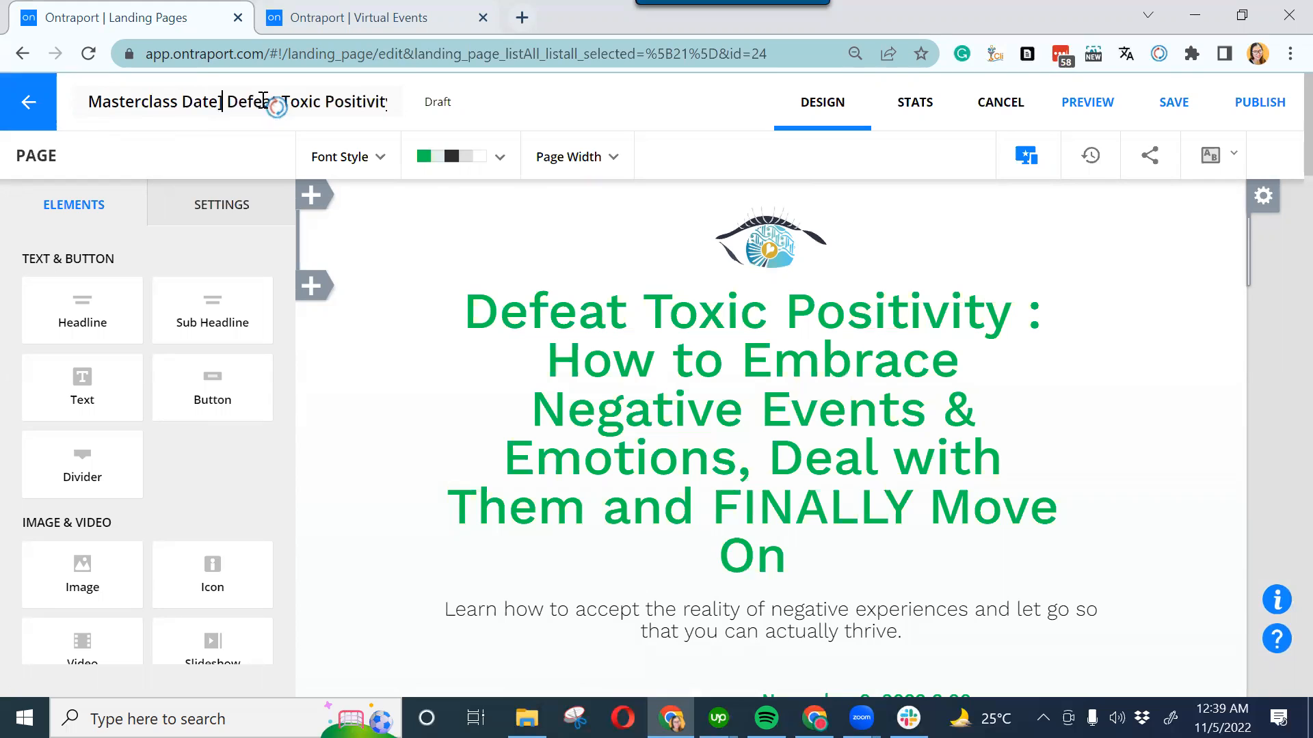
pyautogui.press('Left')
pyautogui.press('Left')
pyautogui.press('Left')
pyautogui.press('Left')
pyautogui.write('[')
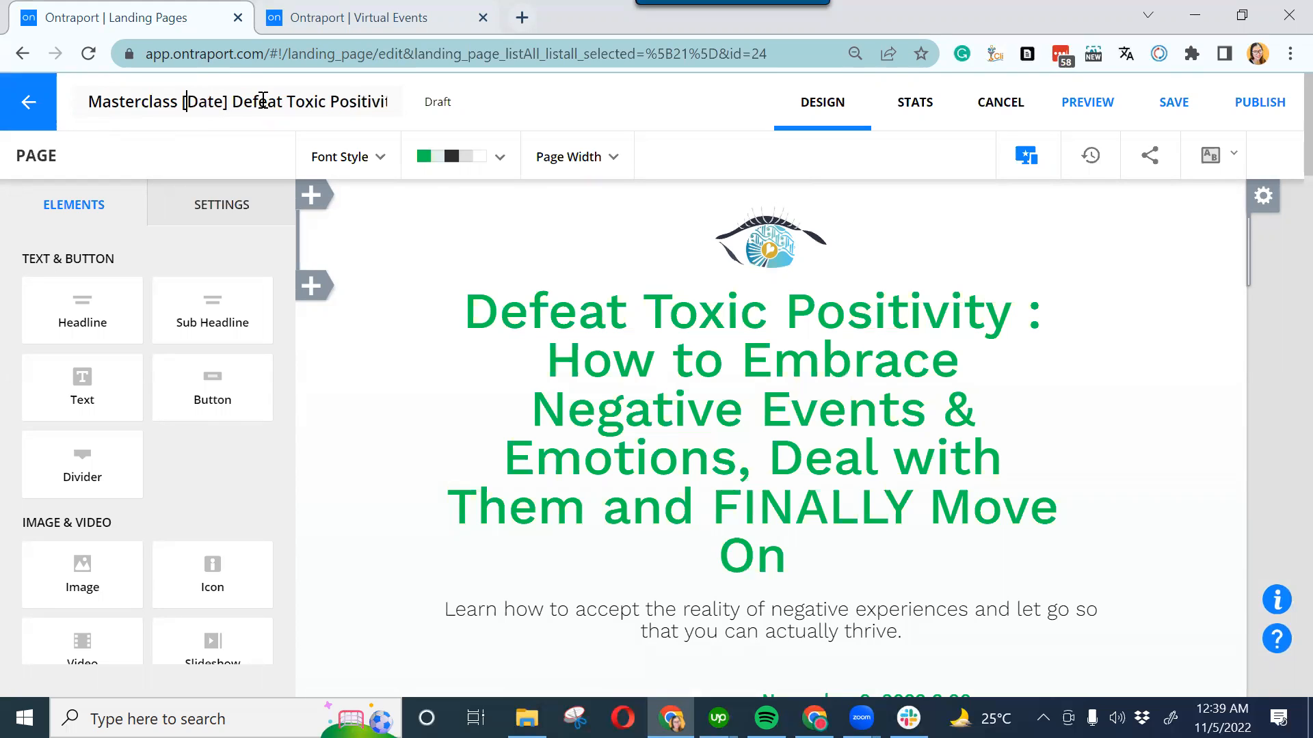
# Replace "Defeat Toxic Positivity" in the page name with the placeholder "[Topic]"
pyautogui.moveTo(233, 102); pyautogui.dragTo(497, 108)
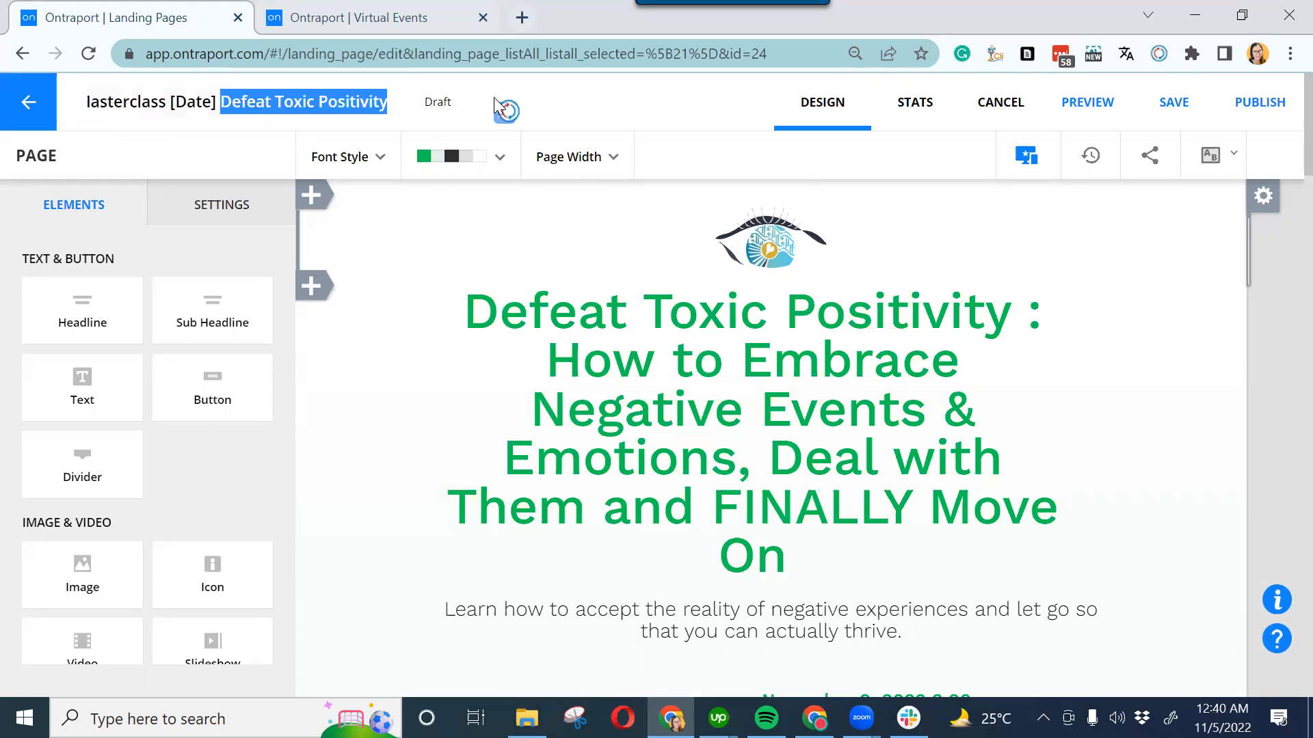
pyautogui.write('[Topuc')
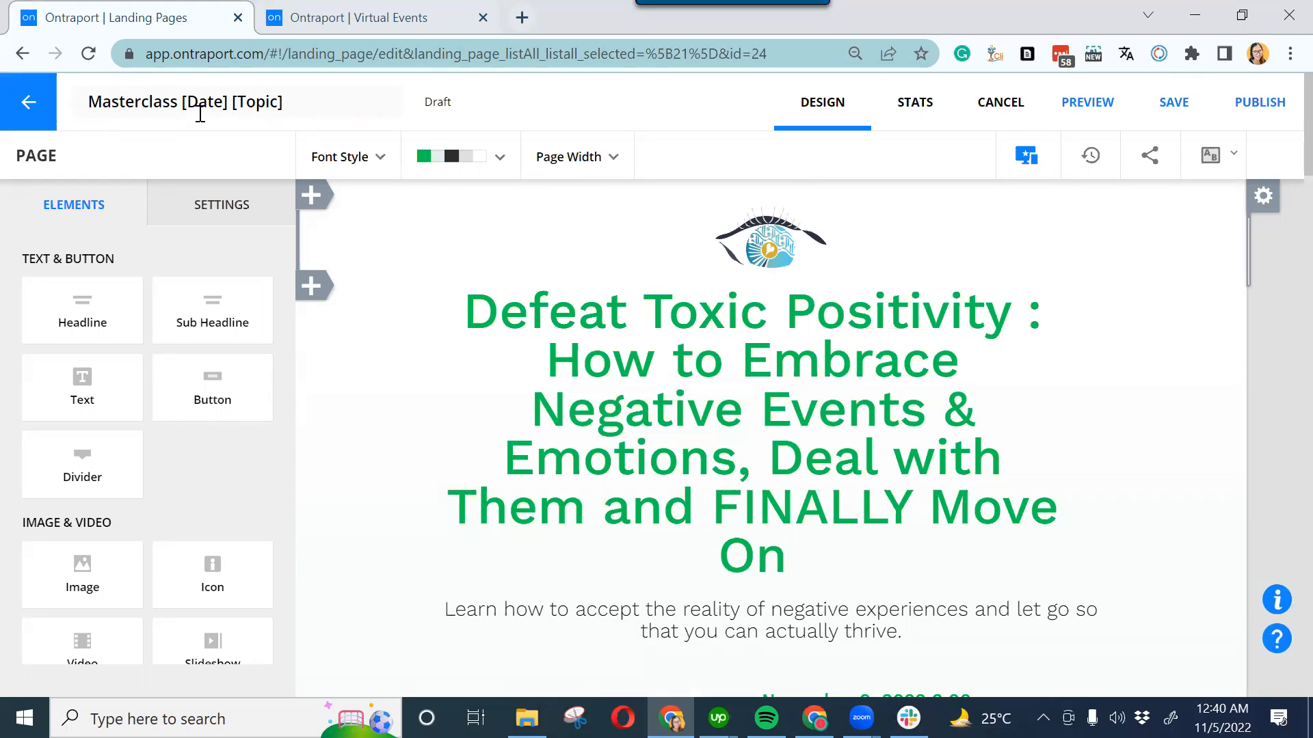
pyautogui.moveTo(231, 103); pyautogui.dragTo(179, 103)
pyautogui.moveTo(296, 94); pyautogui.dragTo(231, 101)
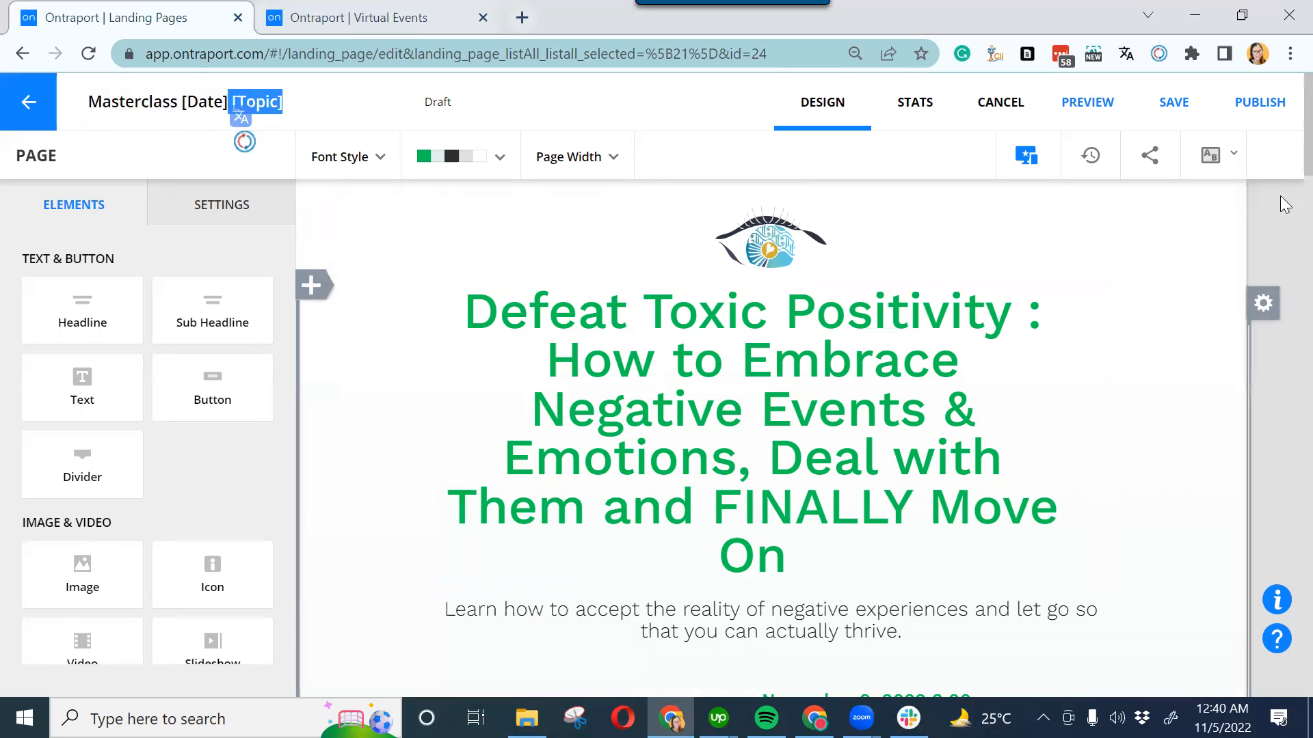
# Open the page's main headline in the text editor and examine its Headline font style and formatting options
pyautogui.scroll(-2, 1282, 171)
pyautogui.scroll(2, 1282, 171)
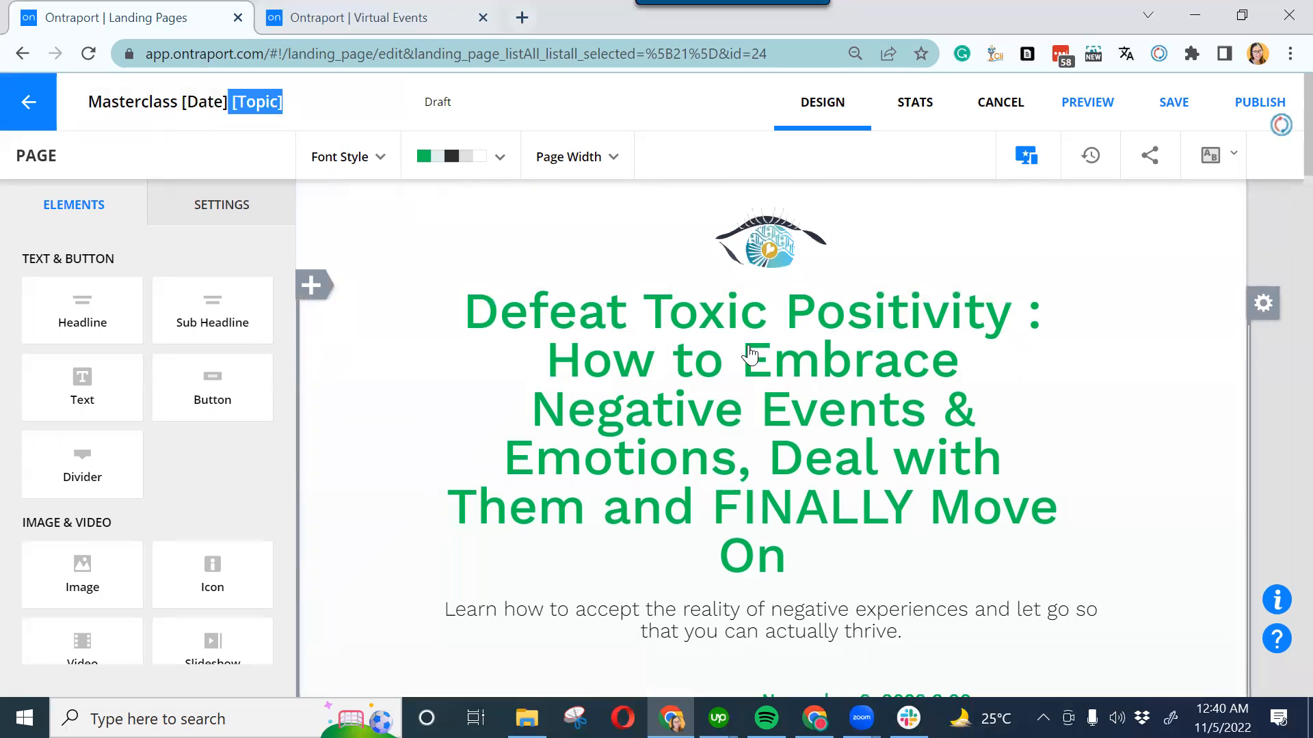
pyautogui.scroll(-4, 1281, 157)
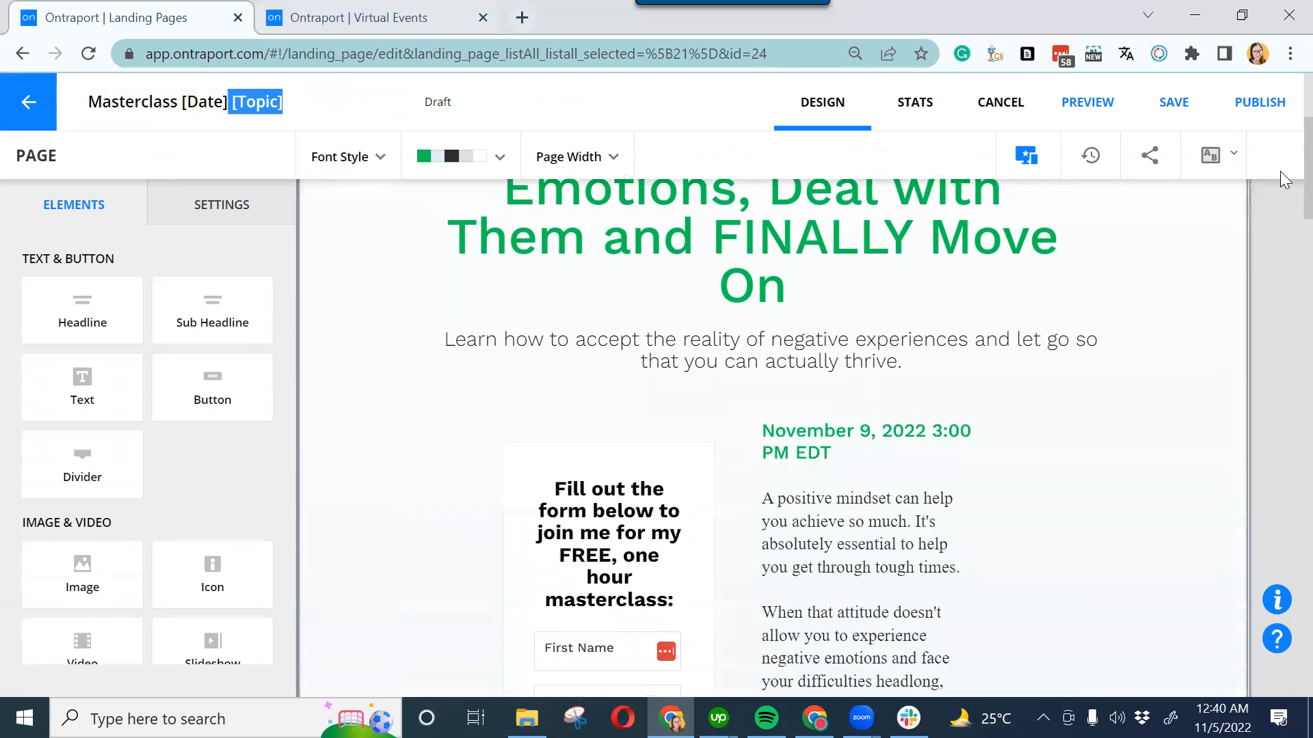
pyautogui.click(724, 287)
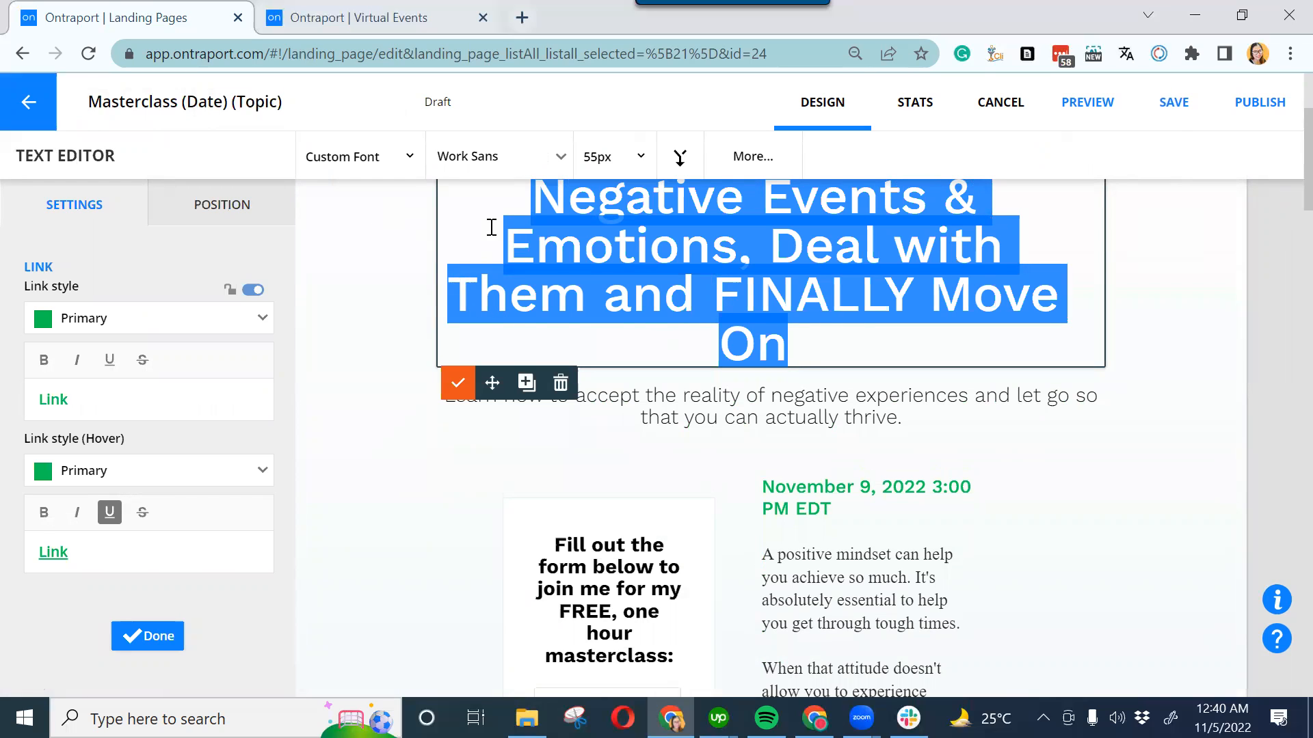
pyautogui.click(602, 252)
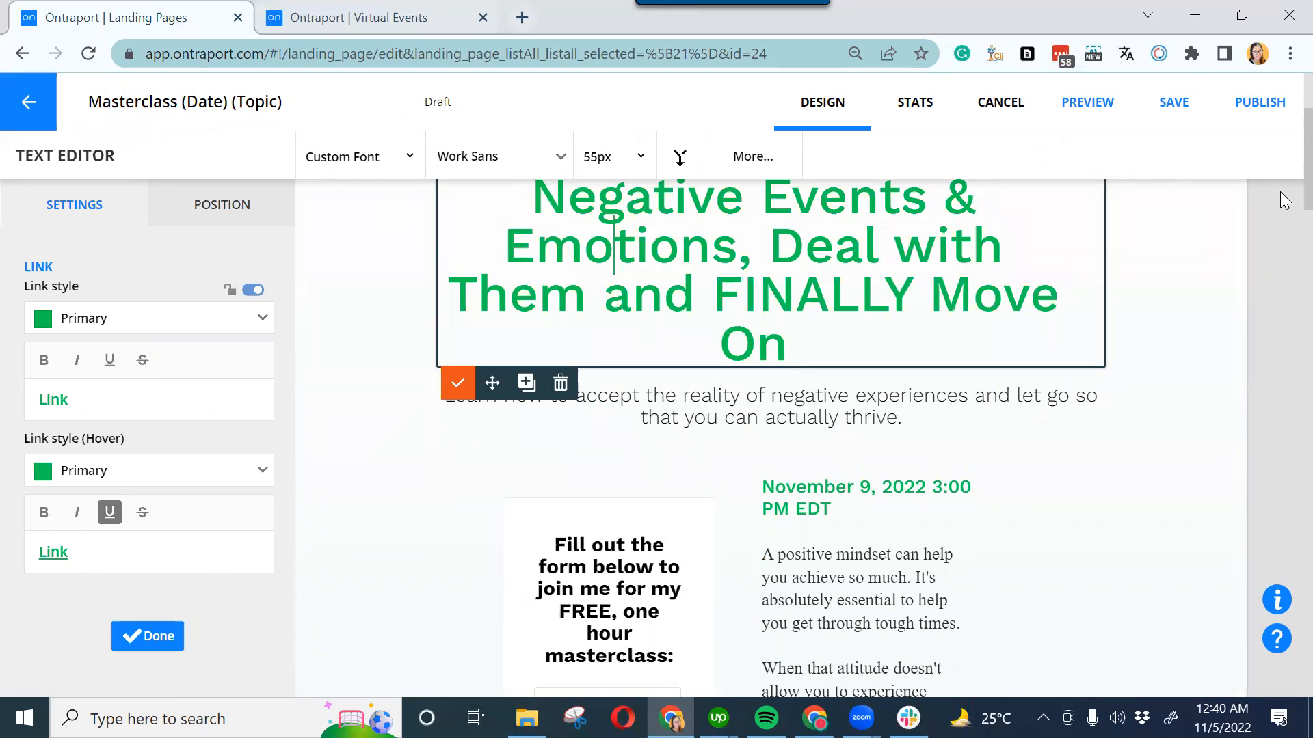
pyautogui.scroll(2, 1279, 173)
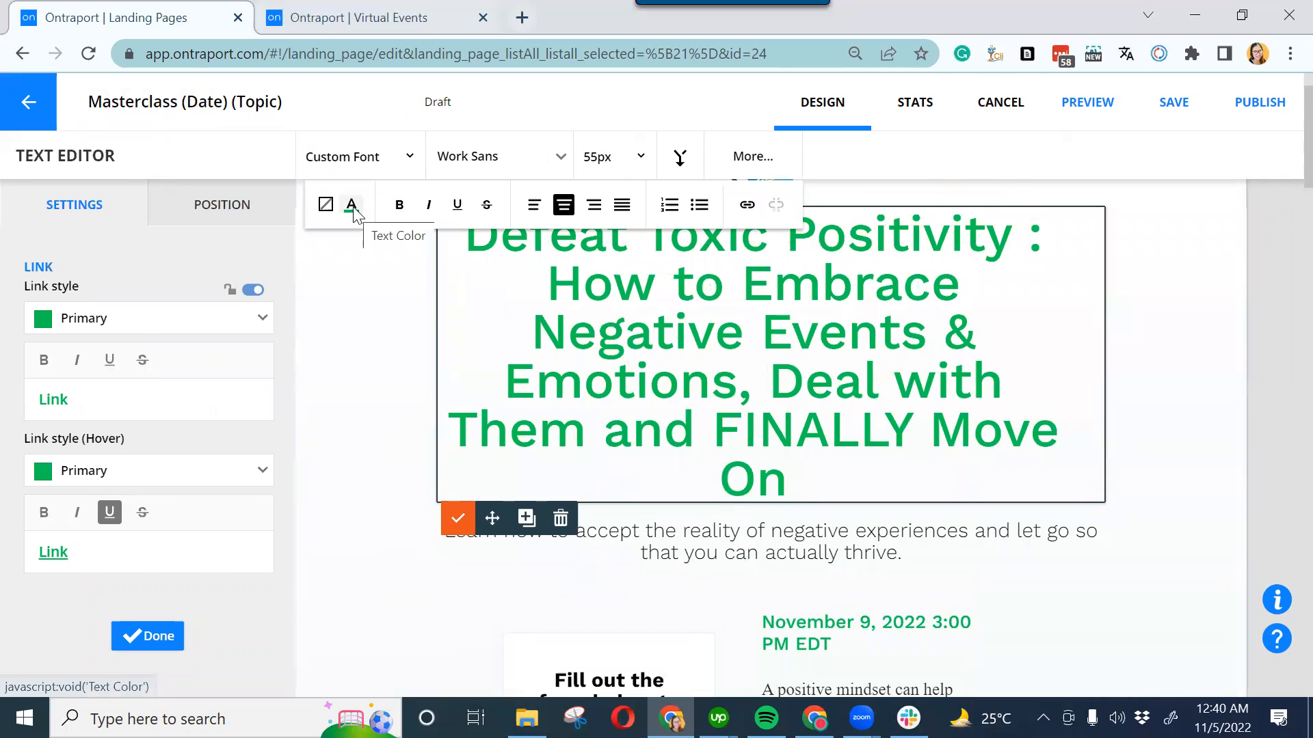
pyautogui.click(373, 161)
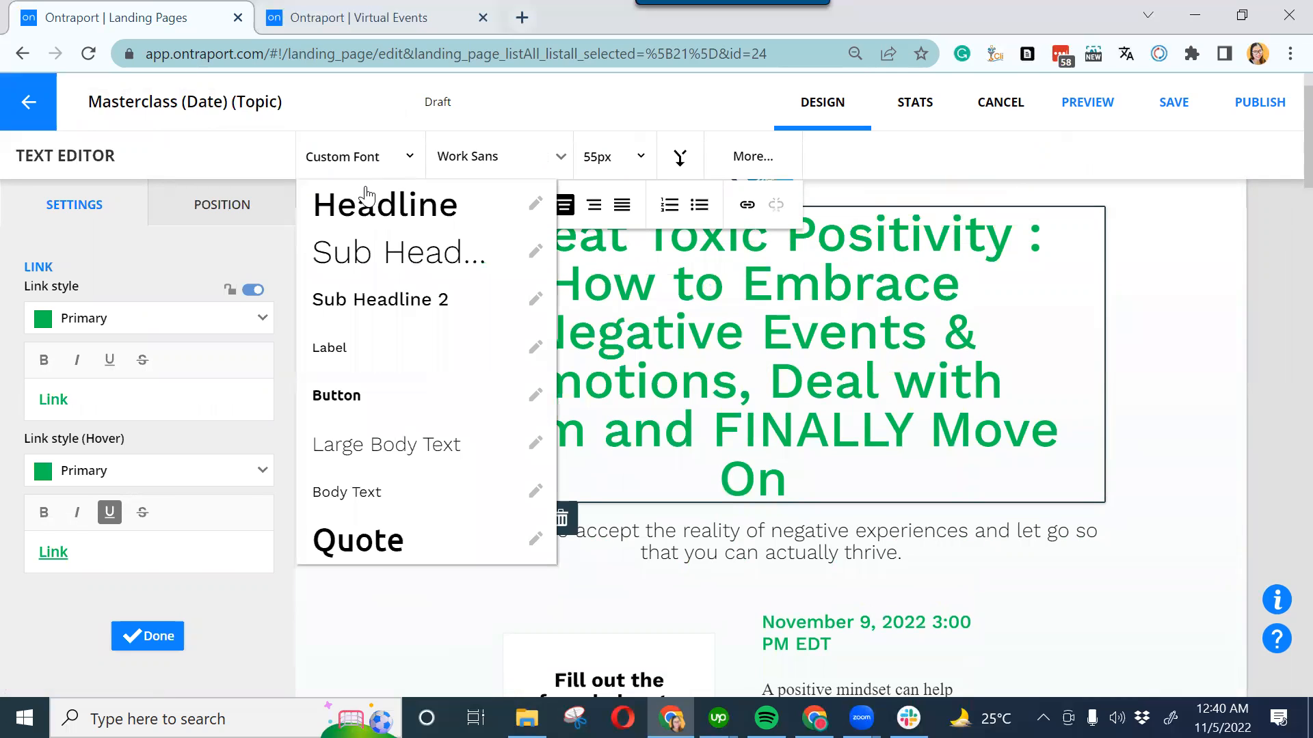
pyautogui.click(534, 205)
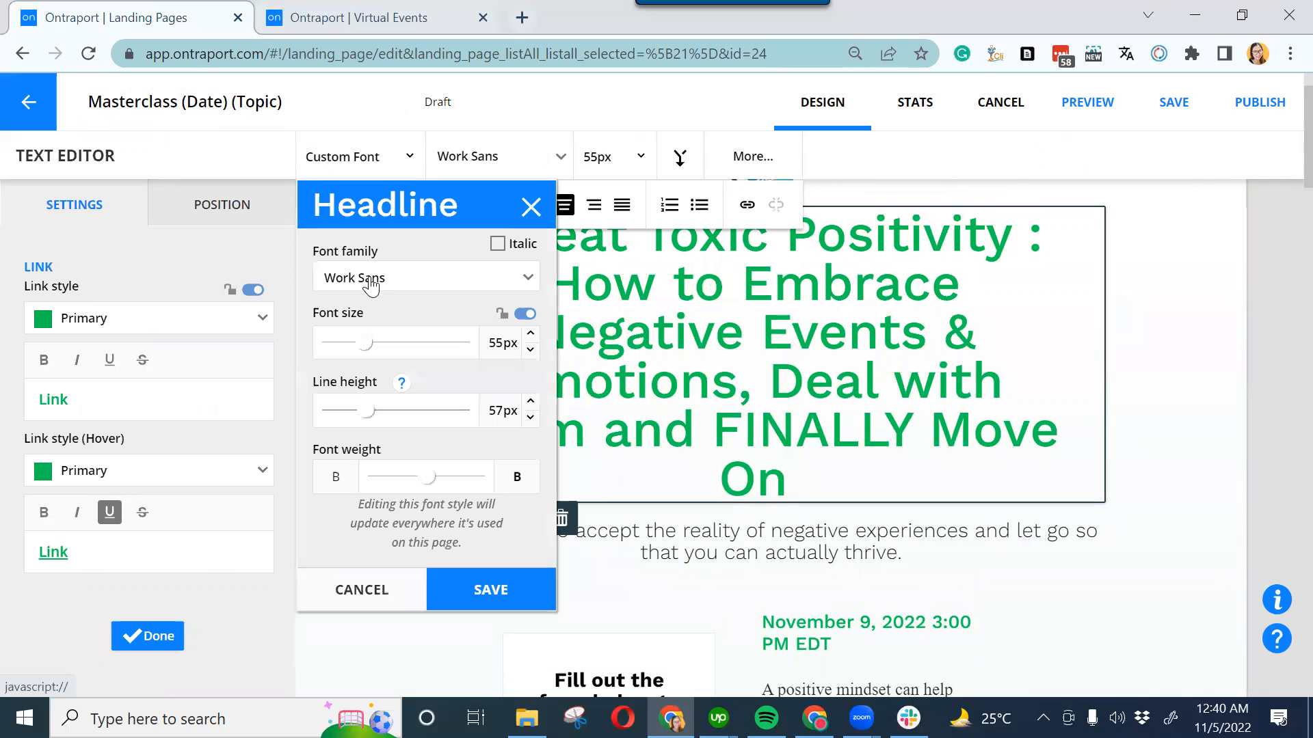
pyautogui.click(360, 592)
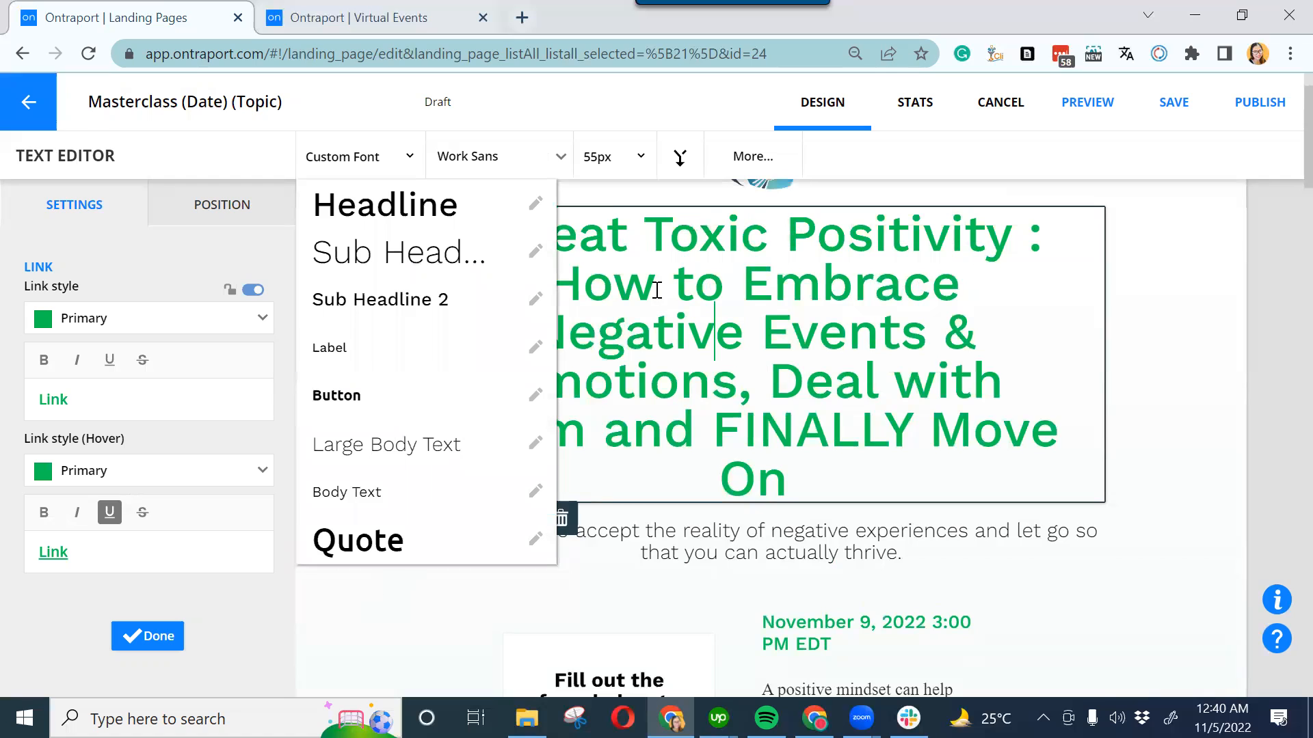
pyautogui.click(562, 157)
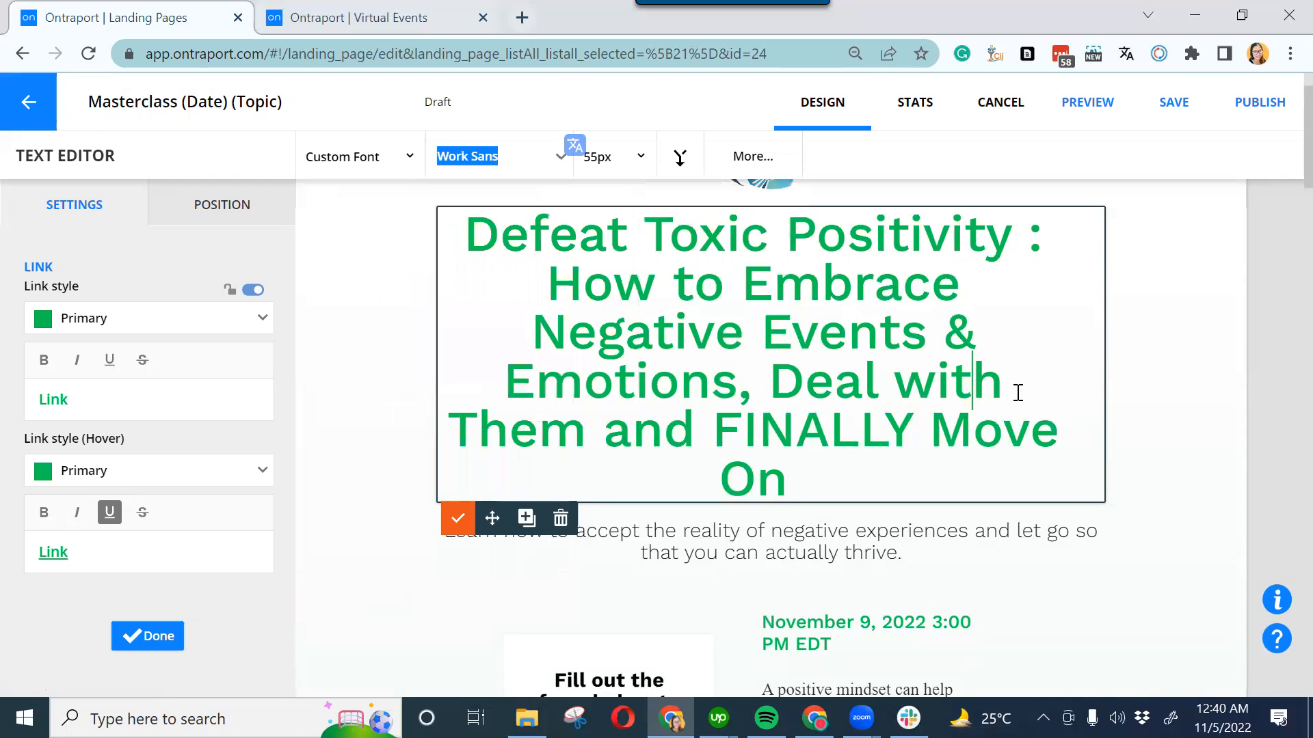
pyautogui.scroll(-2, 1284, 196)
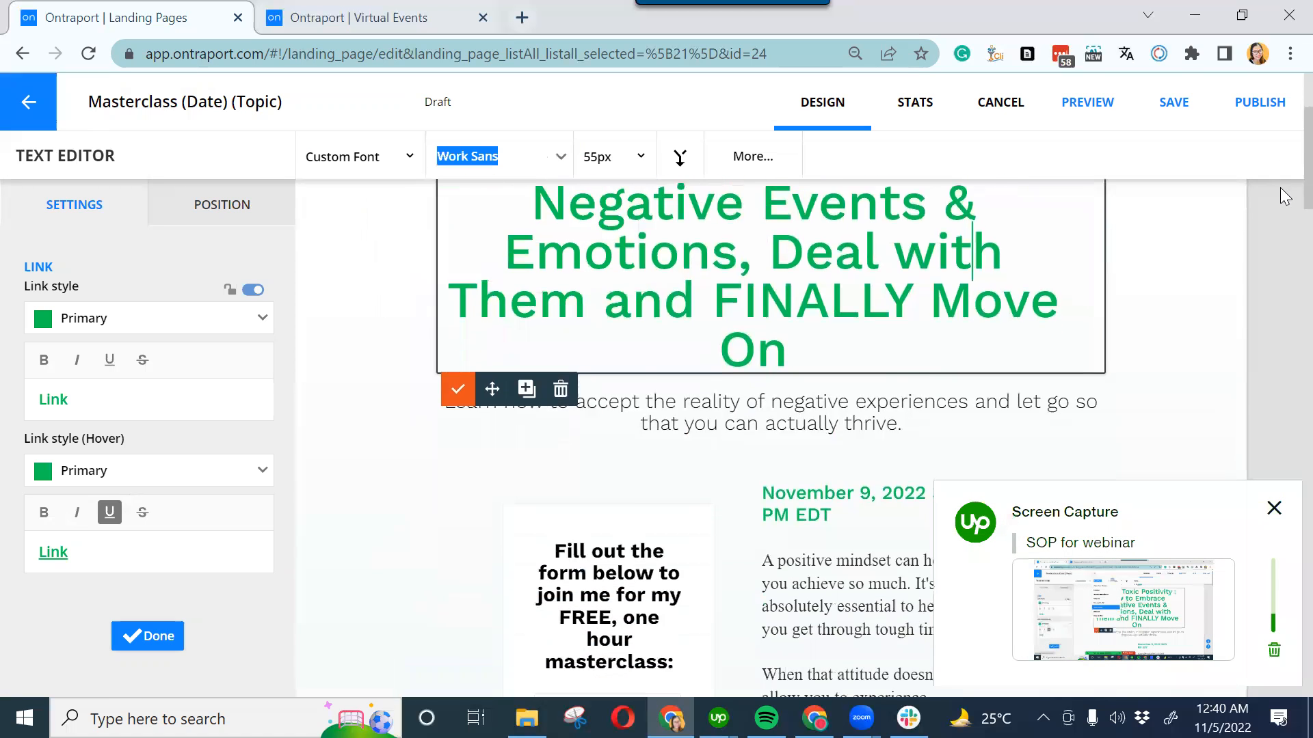
pyautogui.scroll(-2, 1284, 202)
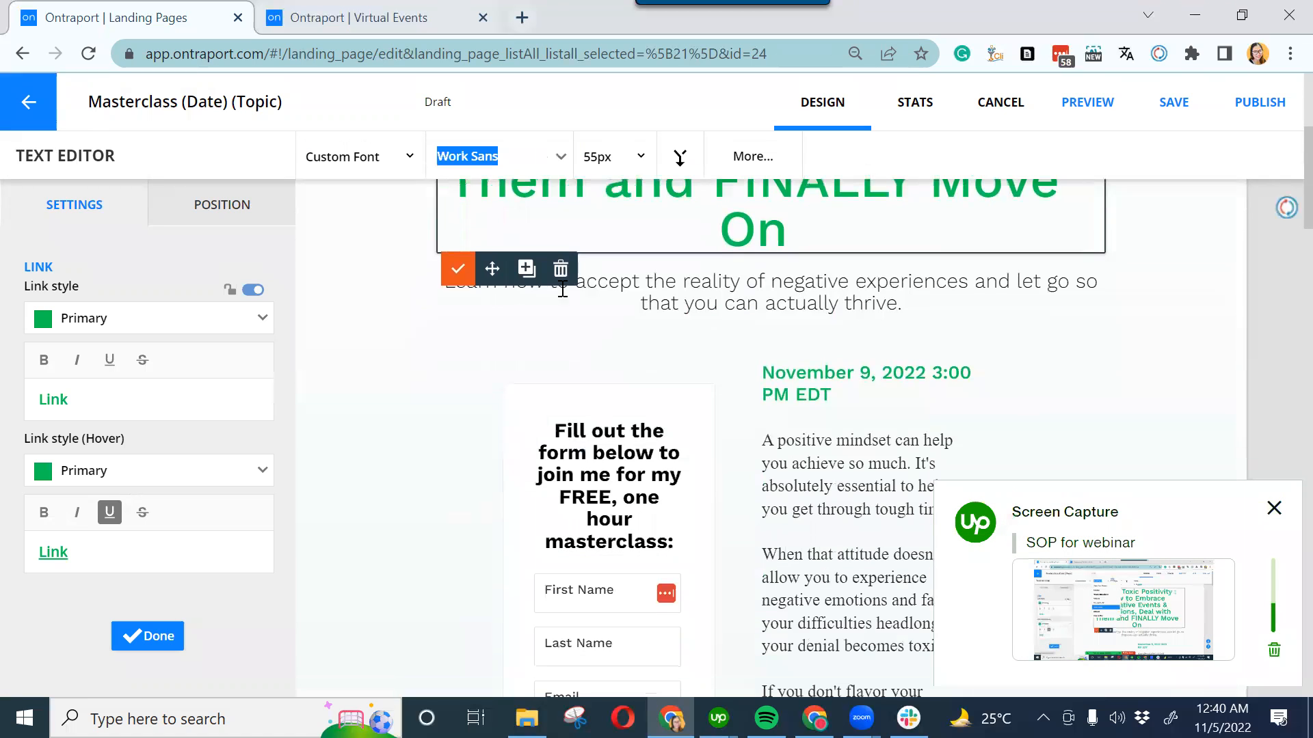
pyautogui.click(457, 269)
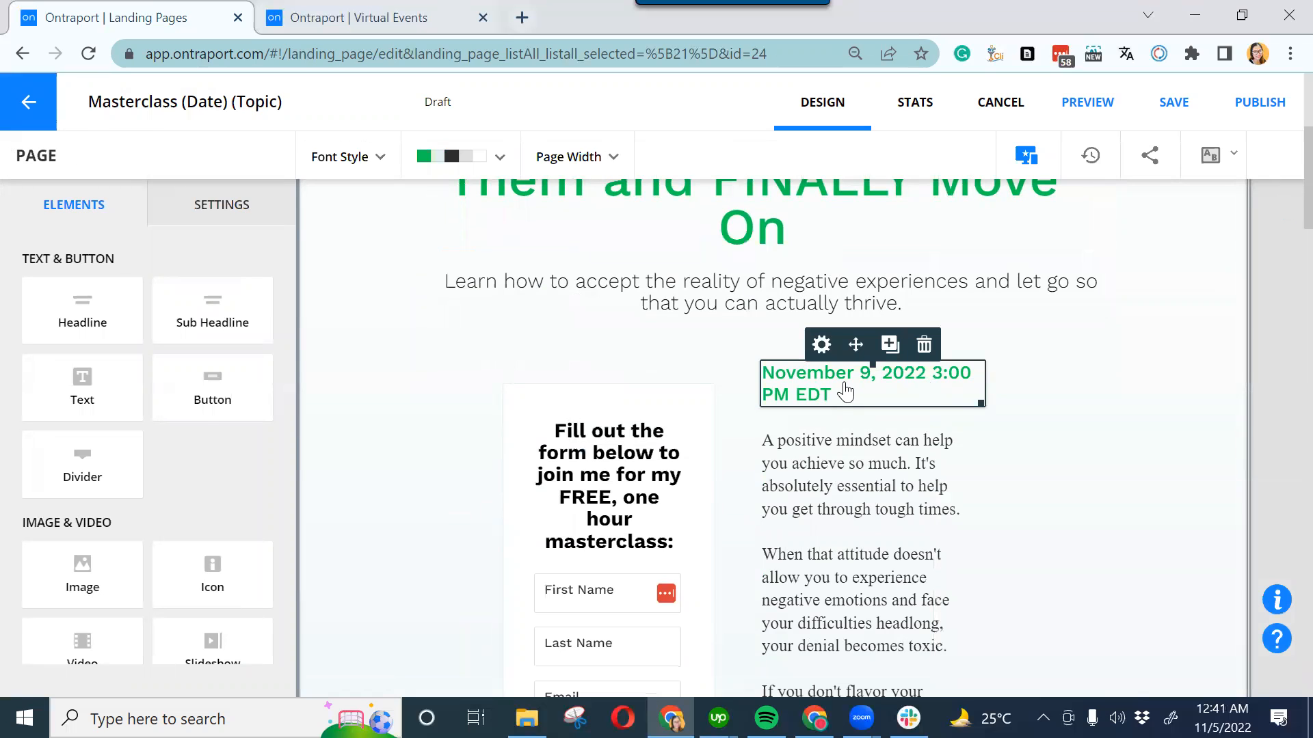
# Review the registration form and body copy, and open the form settings through the Register Now button
pyautogui.scroll(-5, 1280, 205)
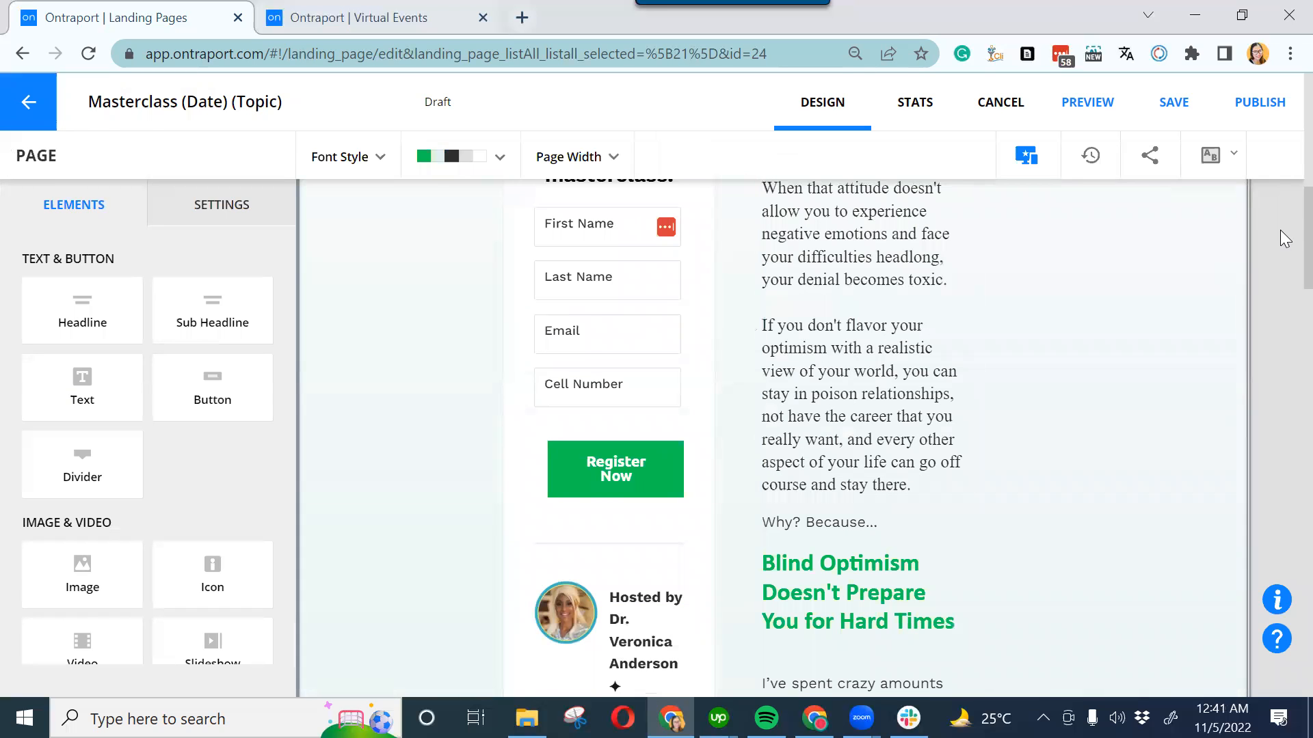
pyautogui.scroll(3, 1280, 229)
pyautogui.moveTo(1279, 192); pyautogui.dragTo(1280, 221)
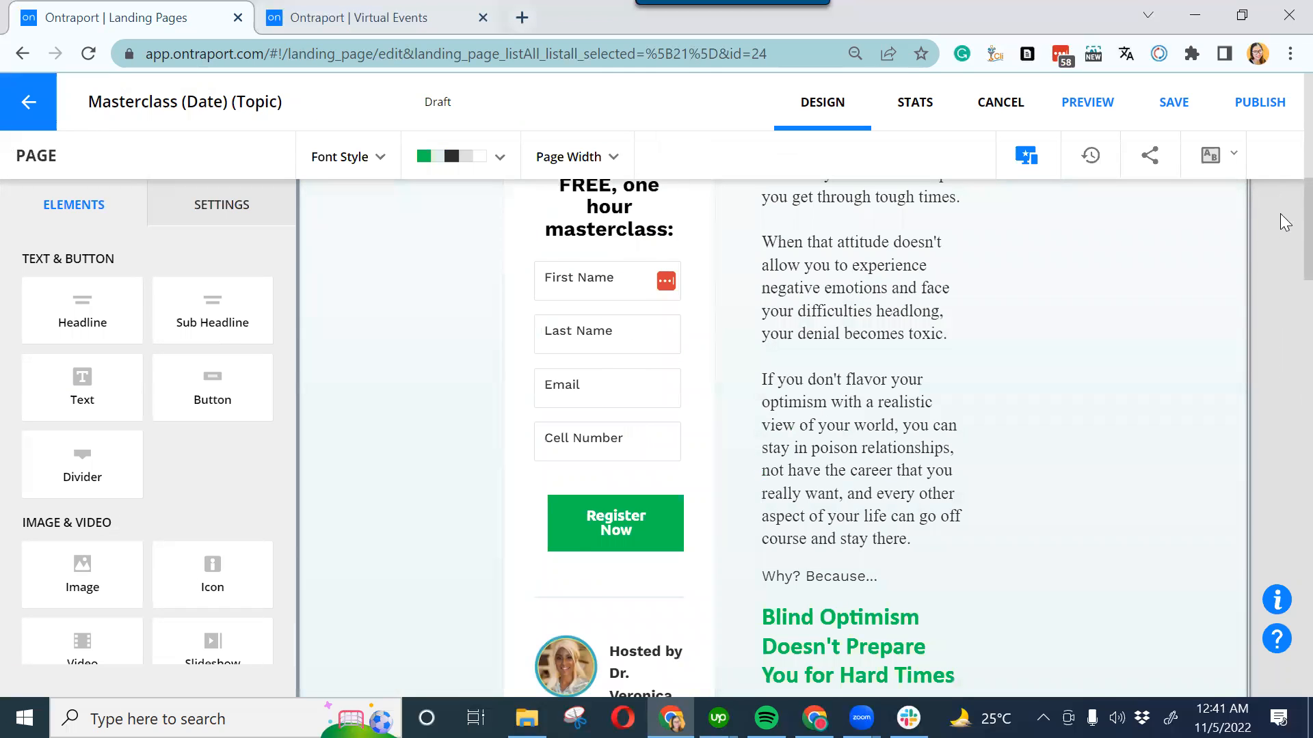
pyautogui.scroll(3, 1280, 214)
pyautogui.moveTo(594, 352)
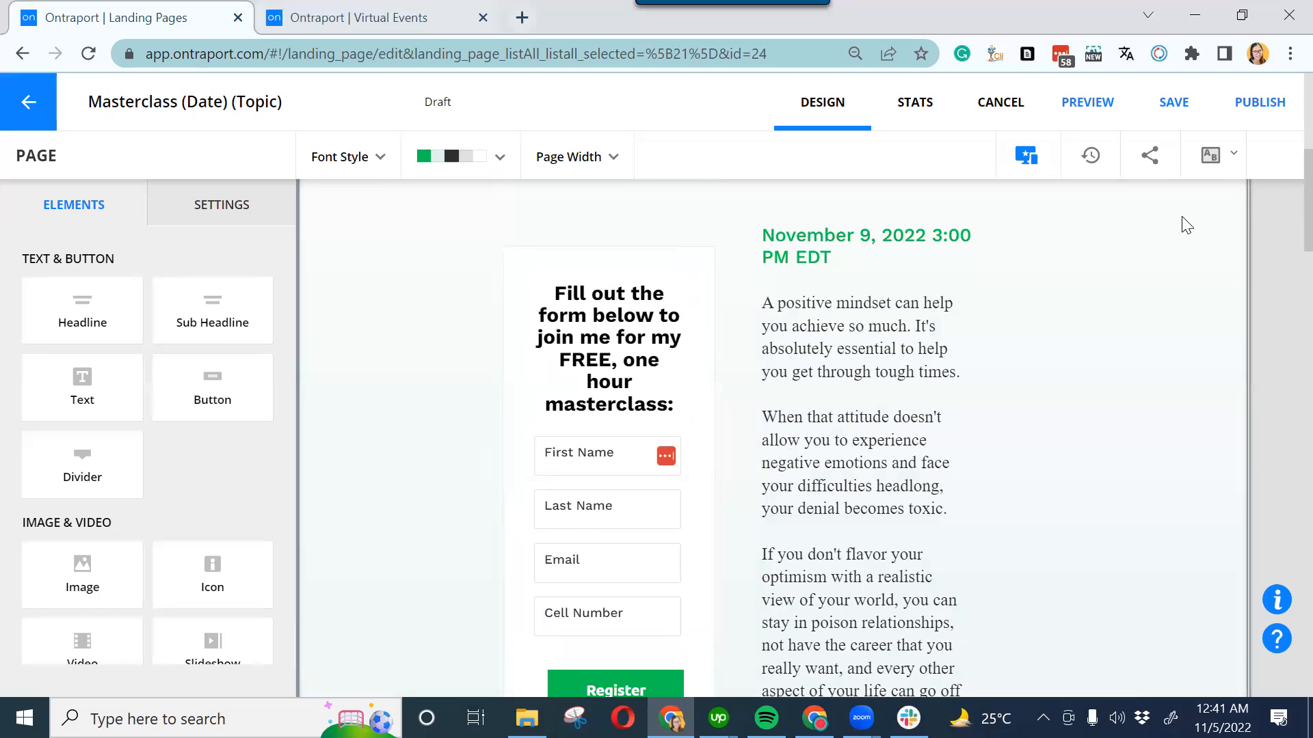
pyautogui.scroll(-3, 1280, 179)
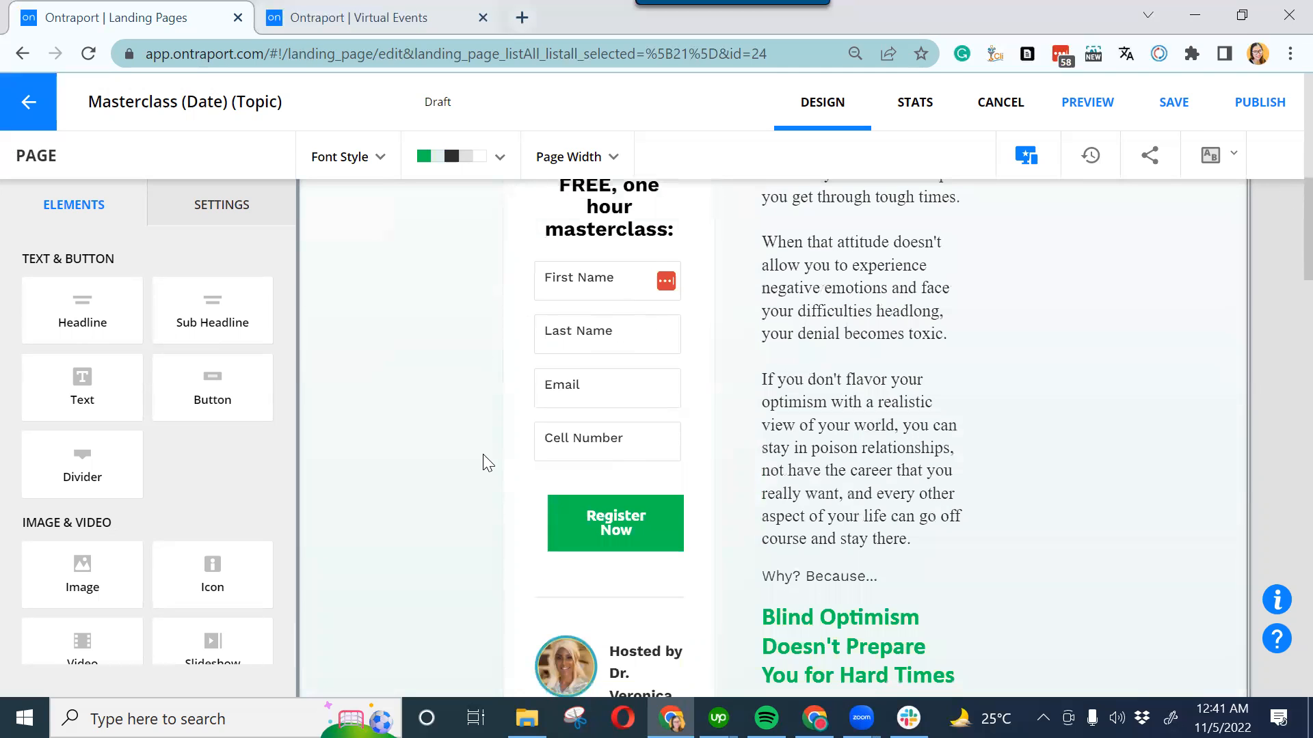
pyautogui.click(667, 532)
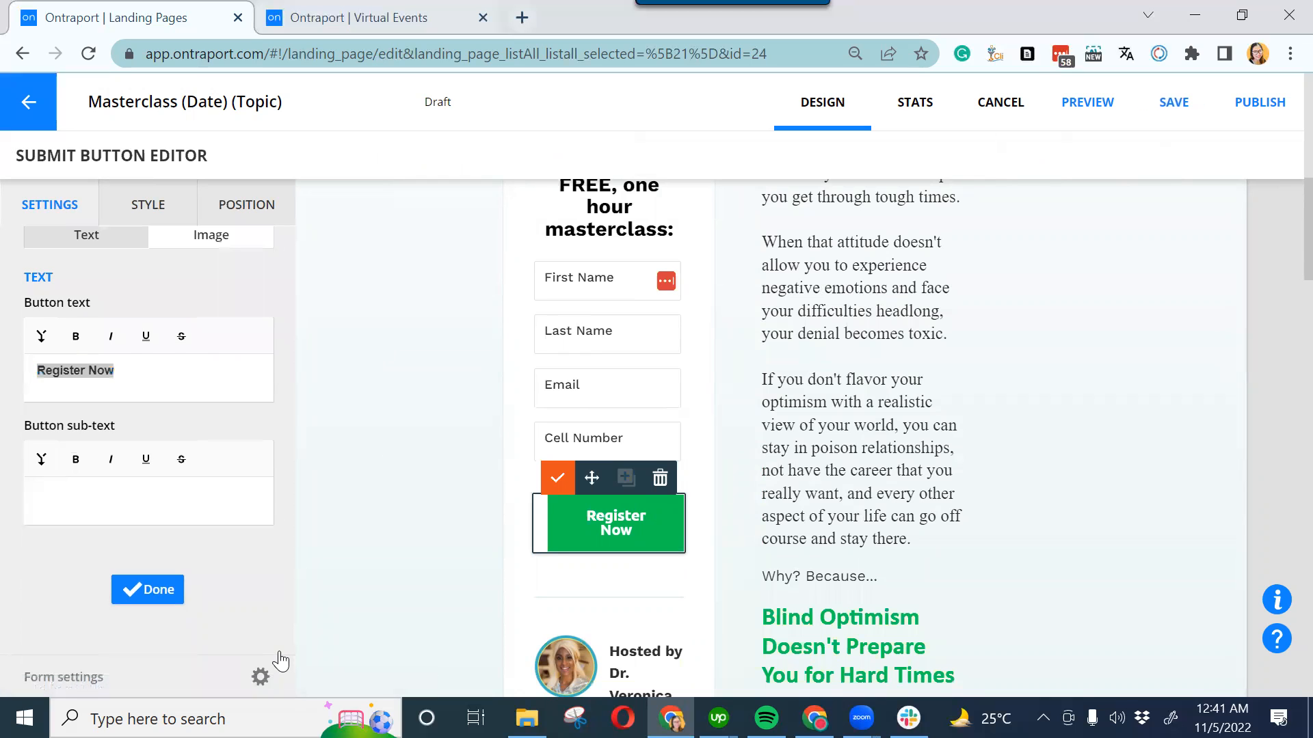
pyautogui.click(261, 676)
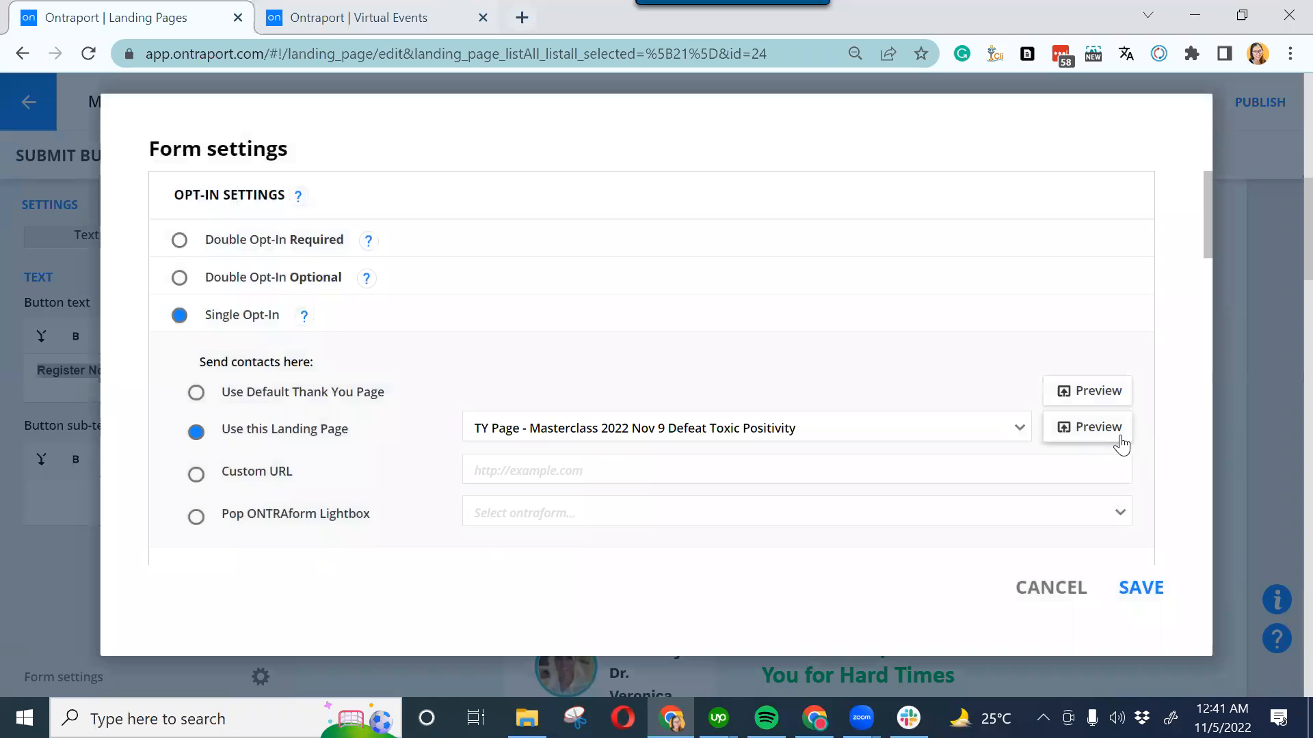
# Preview the thank-you landing page that the form sends contacts to, check its event date, and leave the form settings
pyautogui.click(1092, 427)
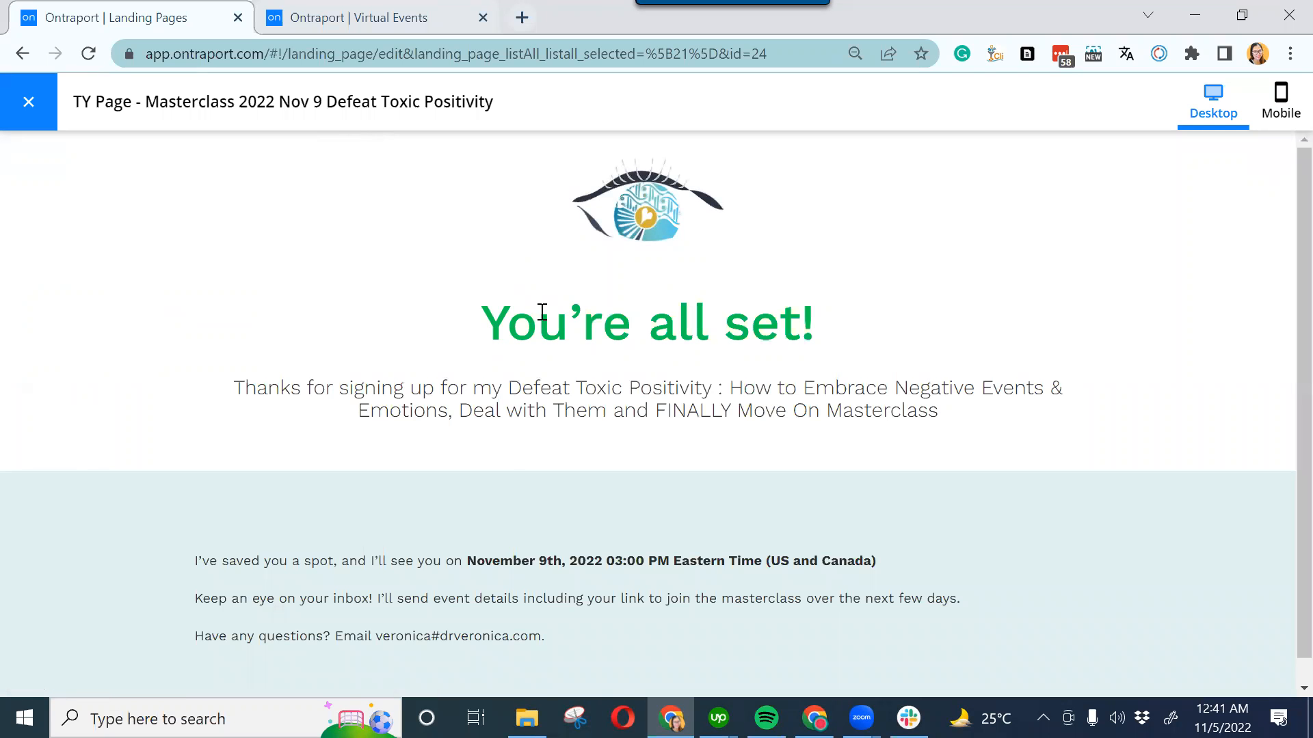
pyautogui.scroll(-1, 1283, 257)
pyautogui.moveTo(463, 537); pyautogui.dragTo(914, 540)
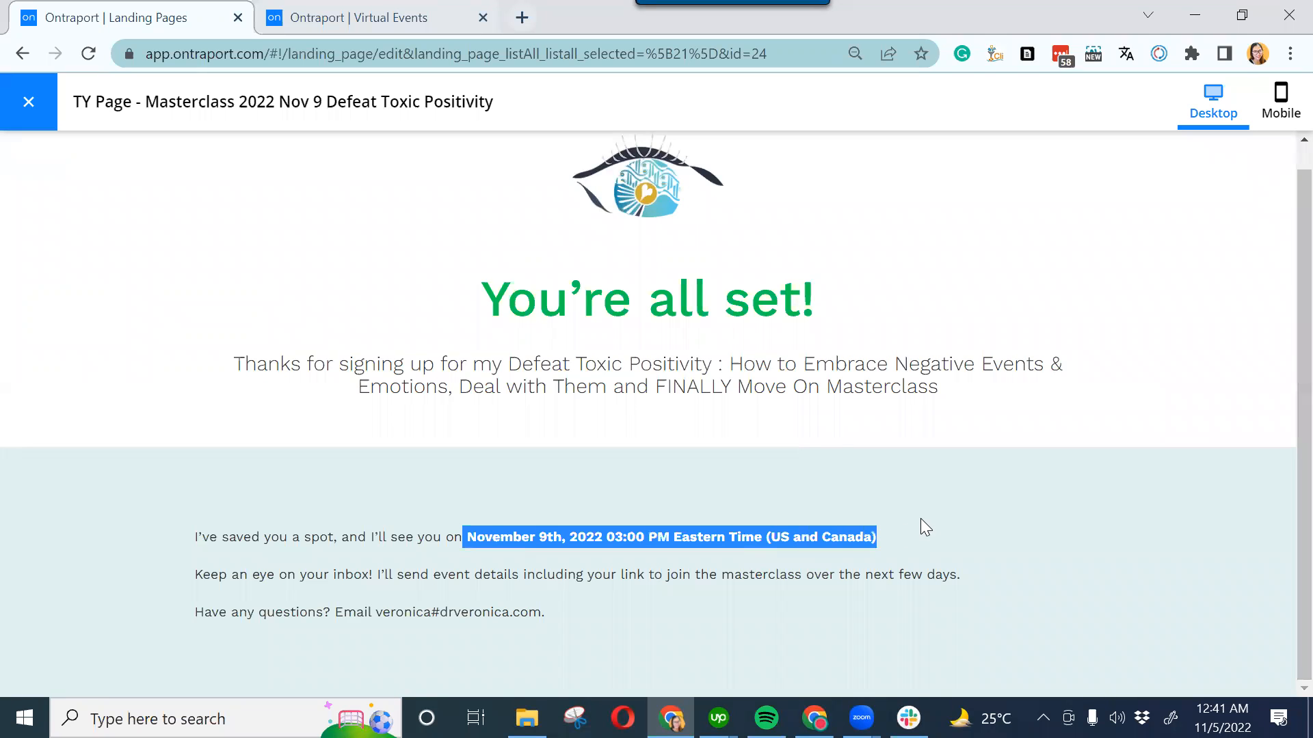
pyautogui.click(31, 113)
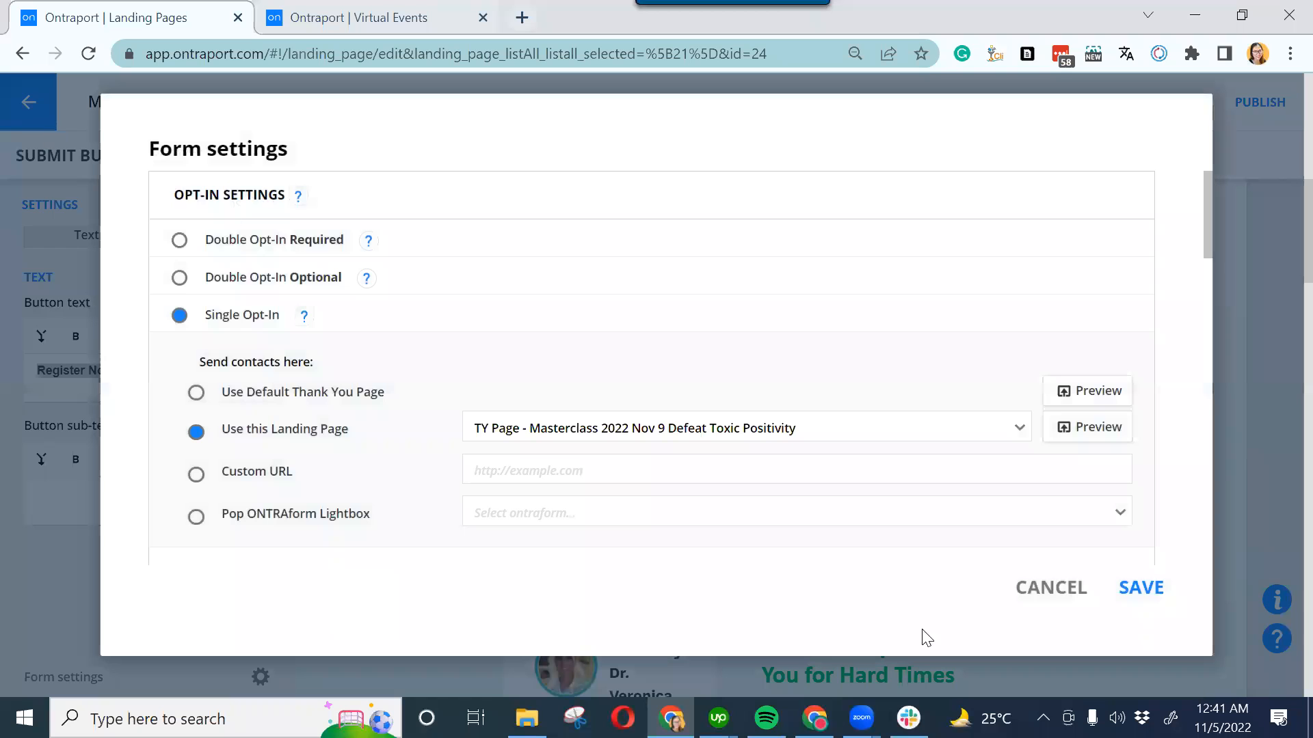
pyautogui.click(1049, 587)
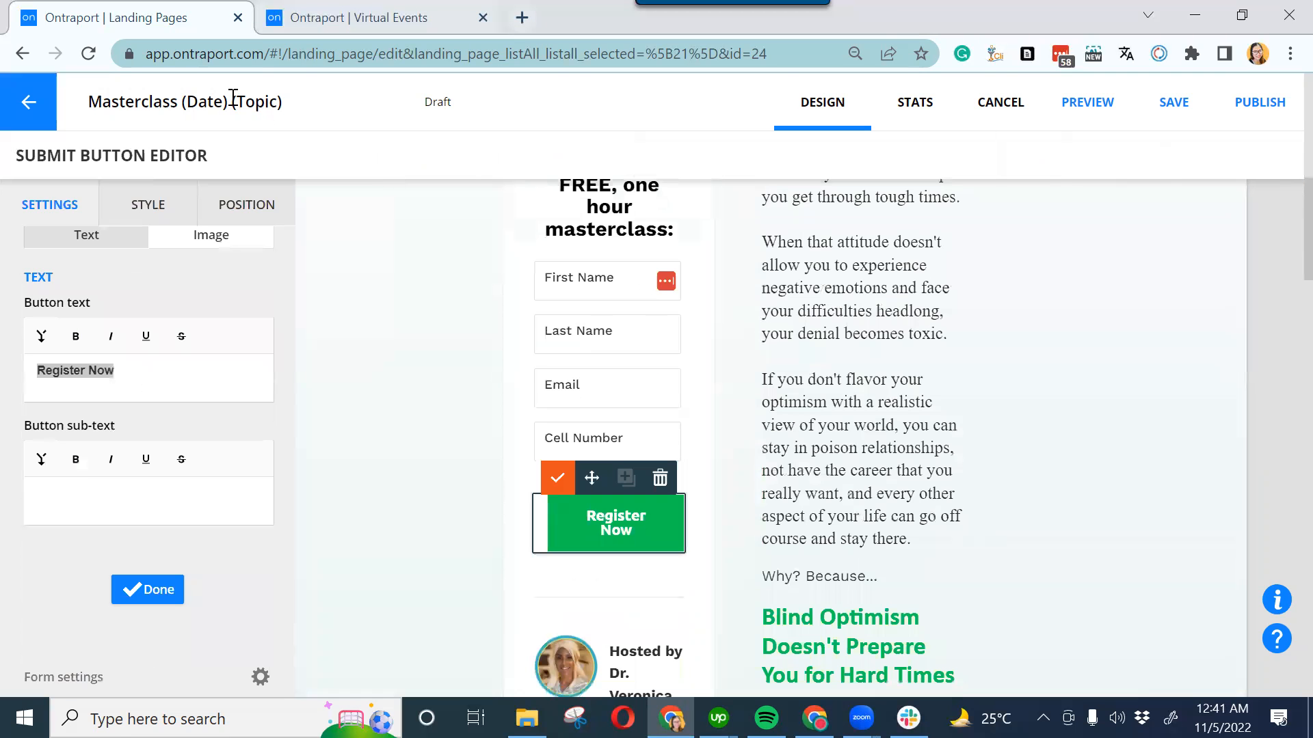
# Finish editing the Register Now button and save the landing page
pyautogui.click(149, 599)
pyautogui.click(1173, 112)
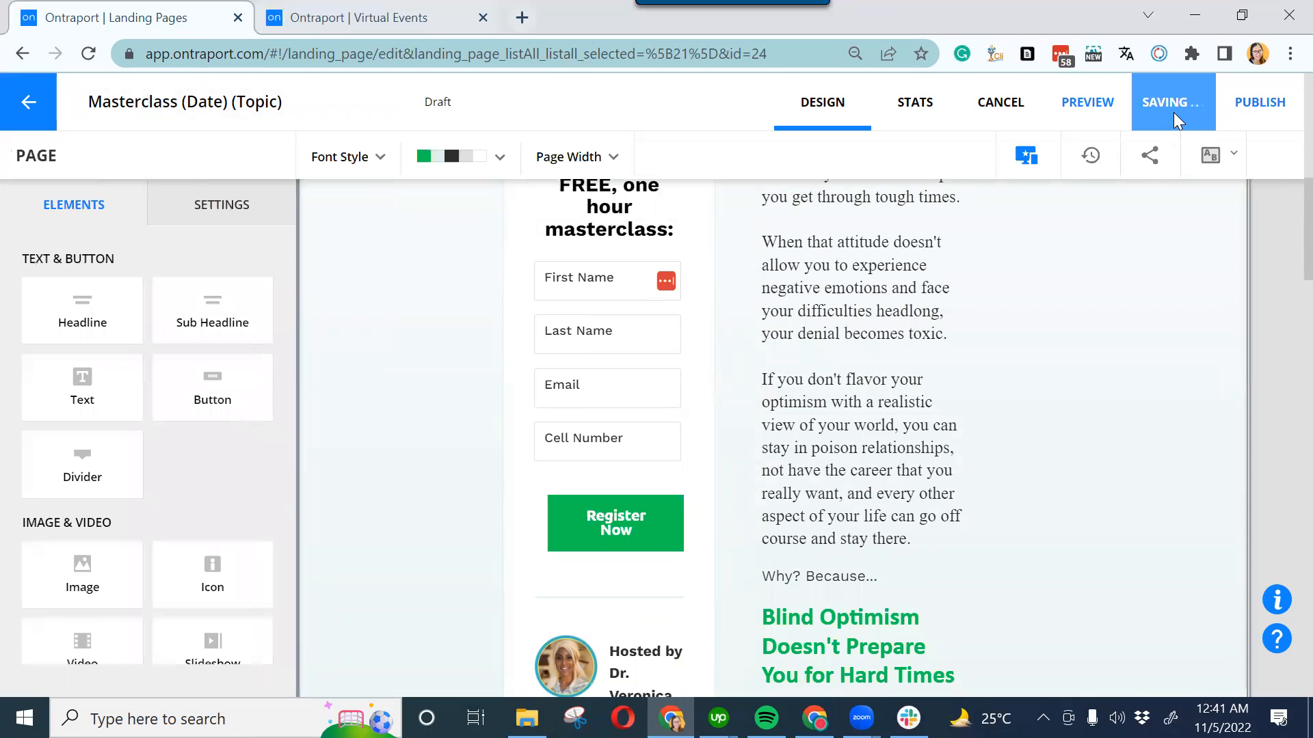
# Return to the landing page list and copy the "TY Page - Masterclass 2022 Nov 9 Defeat Toxic Positivity" page
pyautogui.click(18, 105)
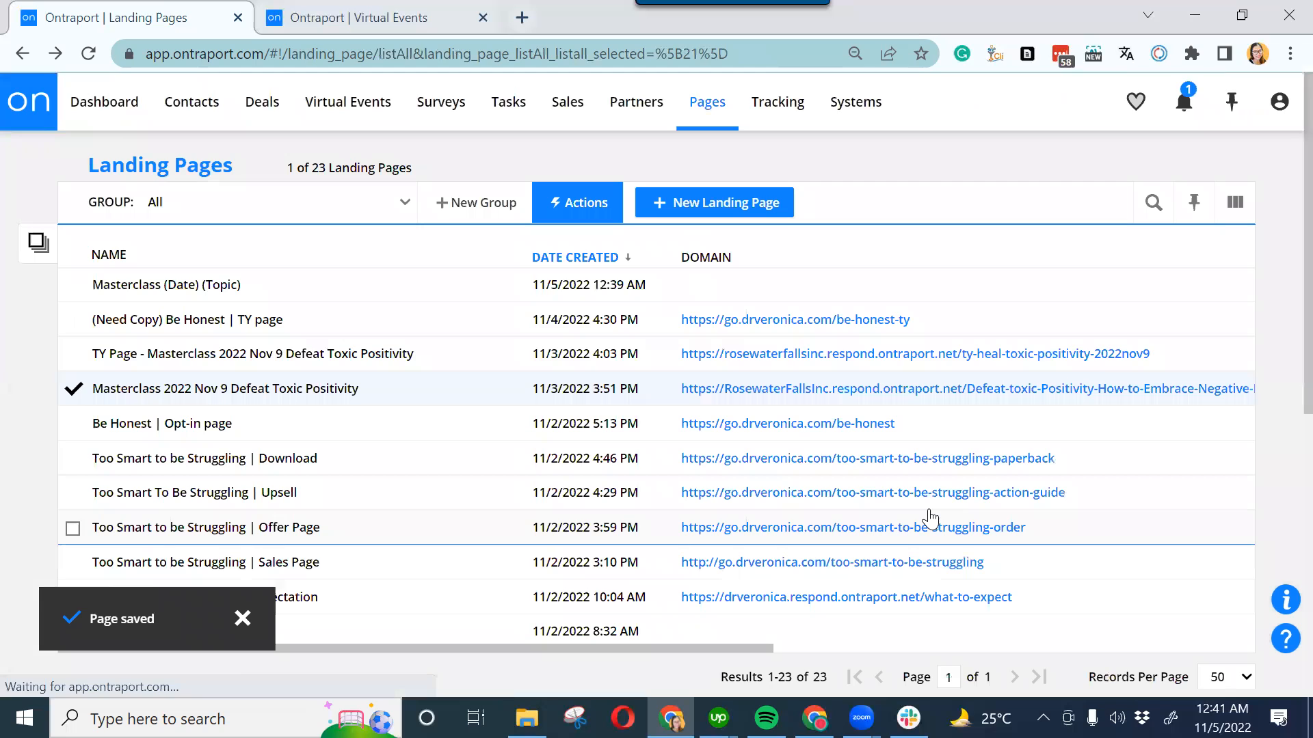
pyautogui.click(73, 389)
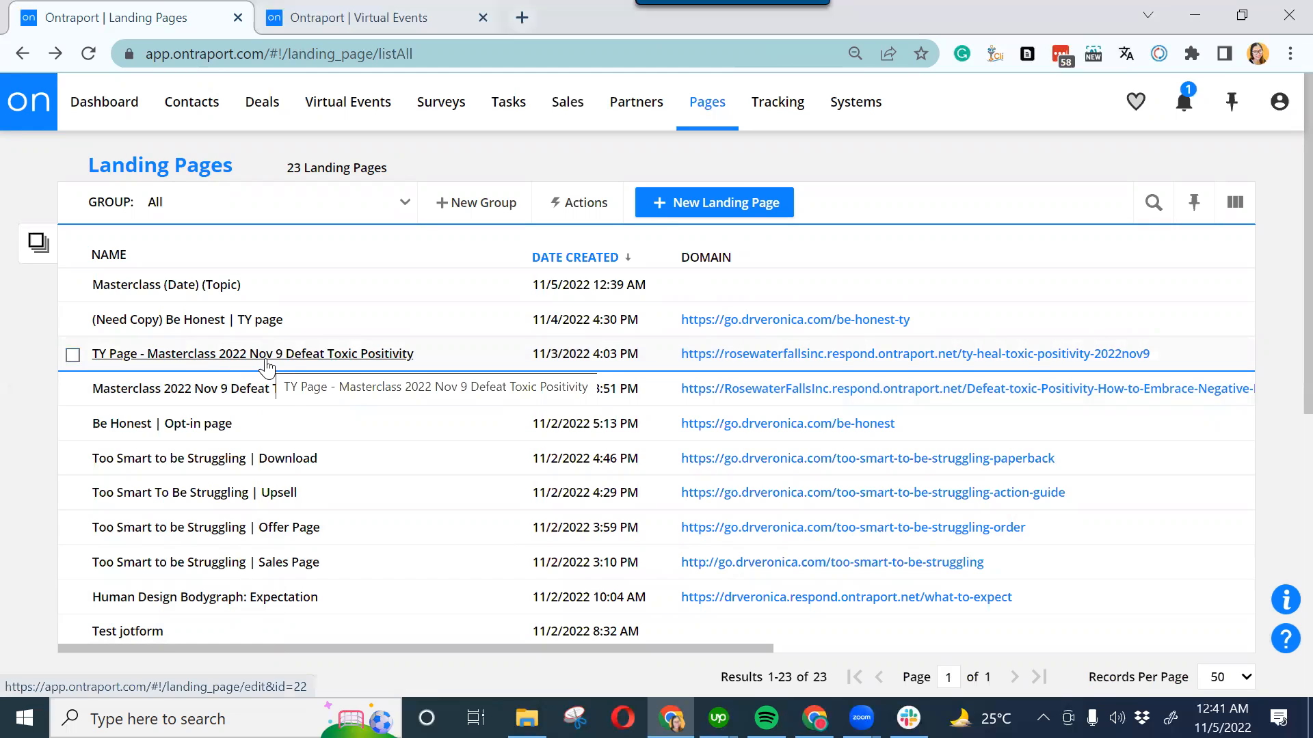
pyautogui.click(73, 355)
pyautogui.click(102, 102)
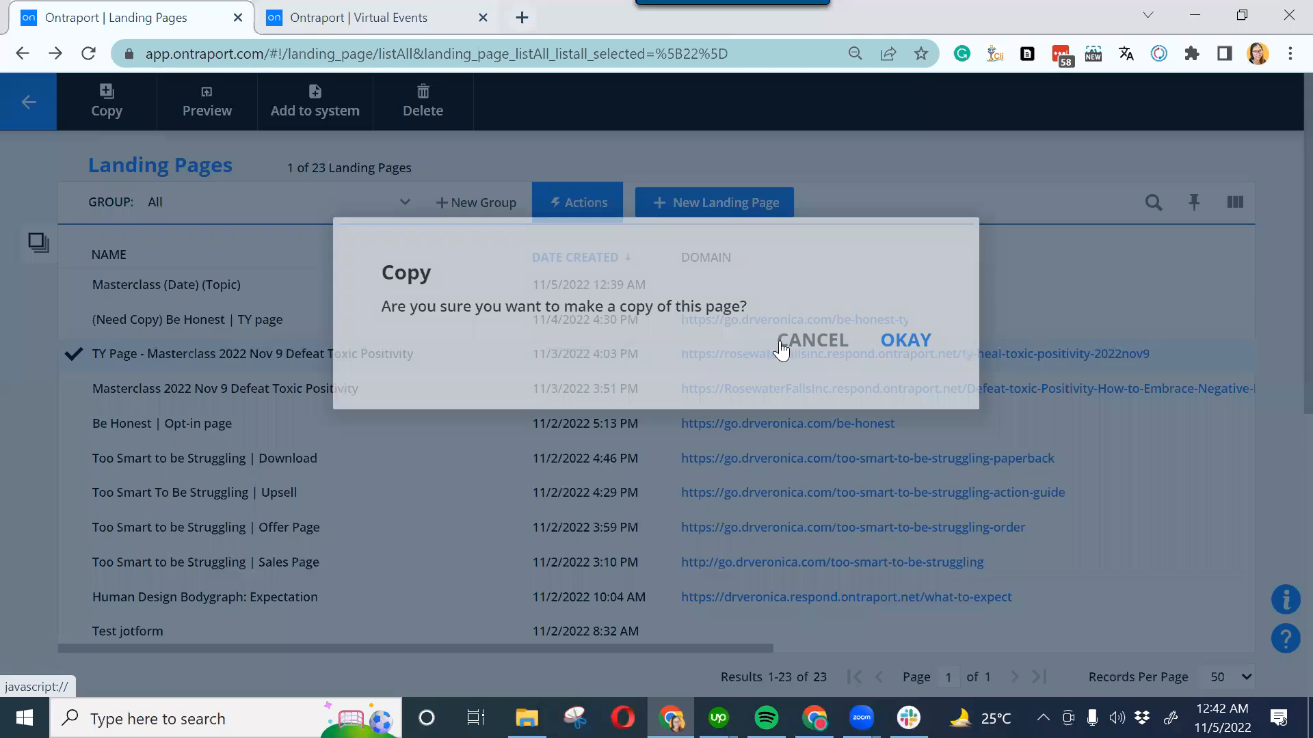
pyautogui.click(896, 339)
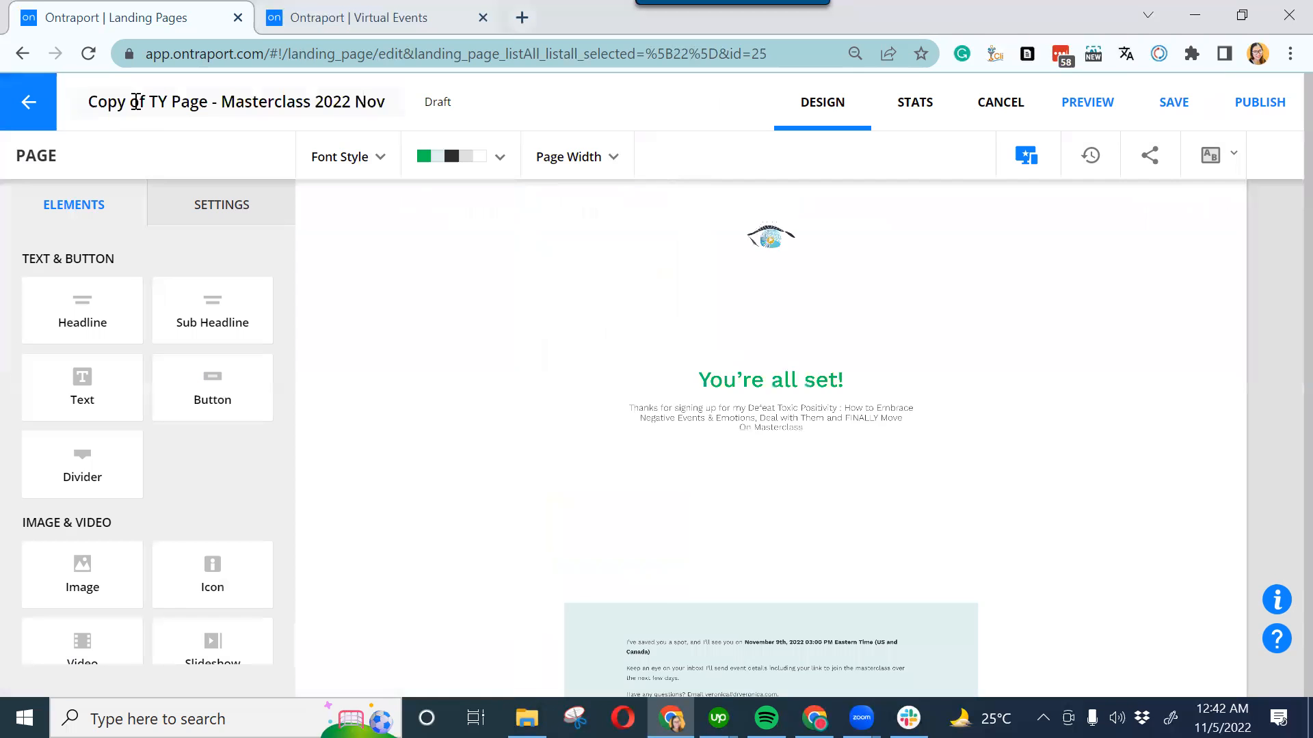
# Rename the copied thank-you page as "TY Page - Masterclass [Date] [Topic]"
pyautogui.moveTo(149, 102); pyautogui.dragTo(75, 97)
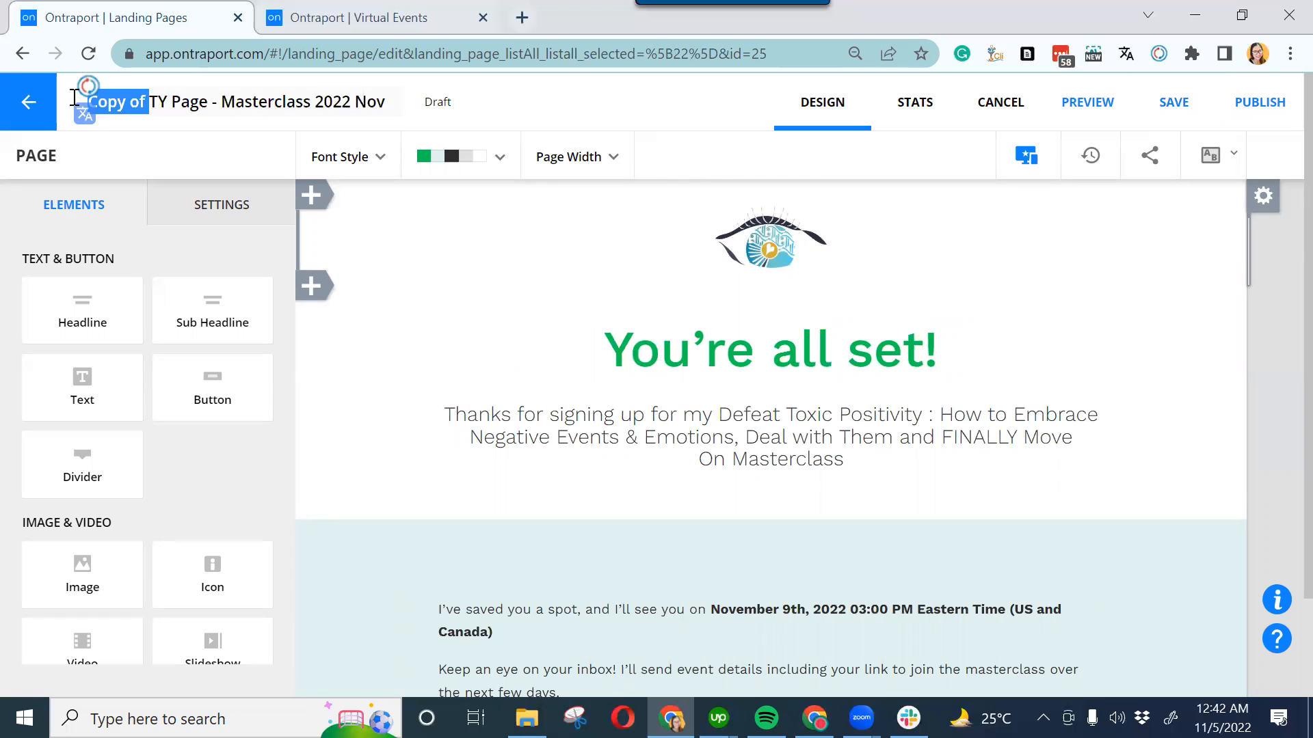
pyautogui.press('BackSpace')
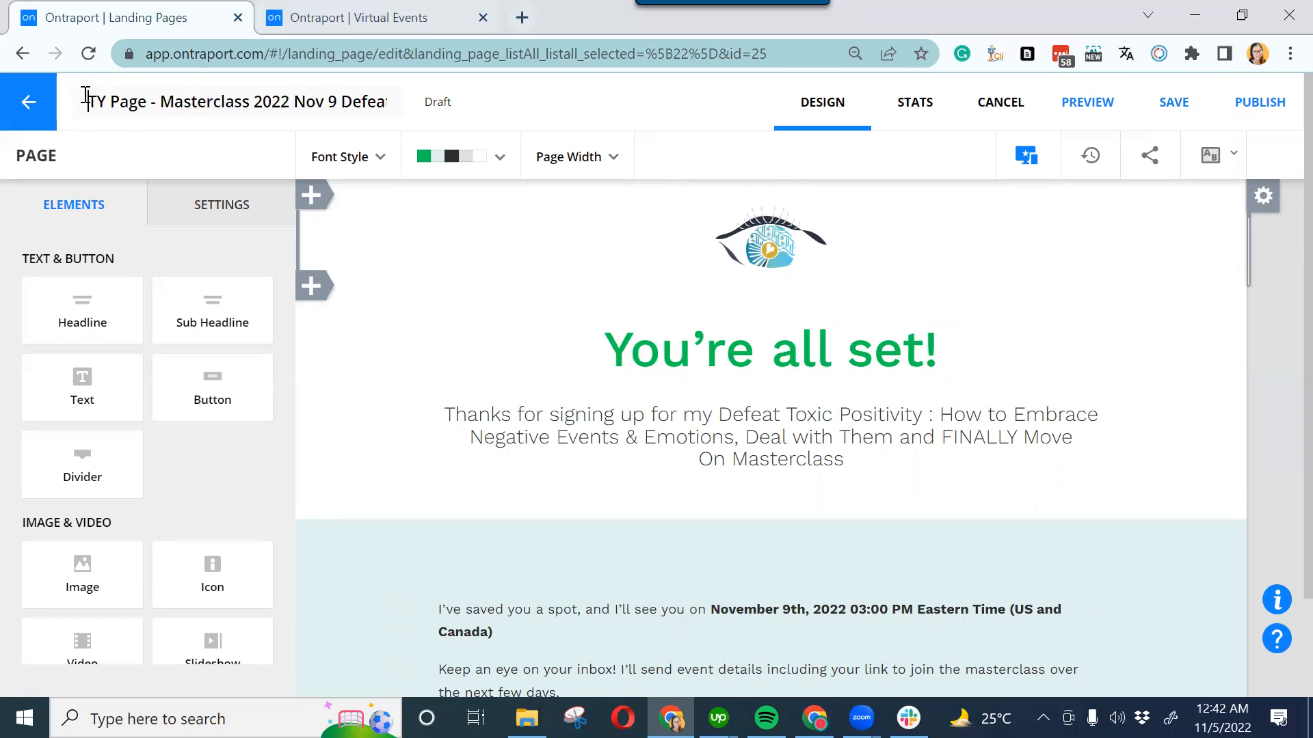
pyautogui.doubleClick(183, 101)
pyautogui.click(262, 102)
pyautogui.moveTo(262, 101); pyautogui.dragTo(336, 103)
pyautogui.write('Date')
pyautogui.click(336, 103)
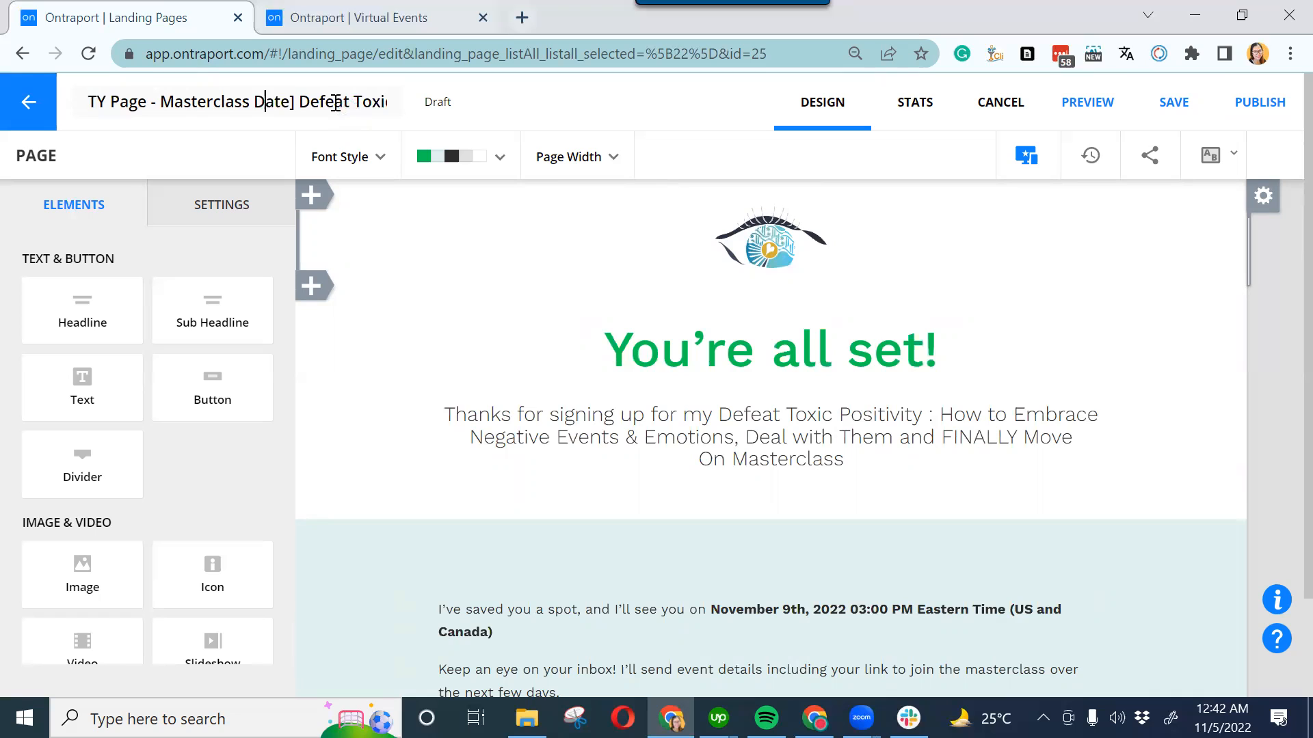
pyautogui.write('[[')
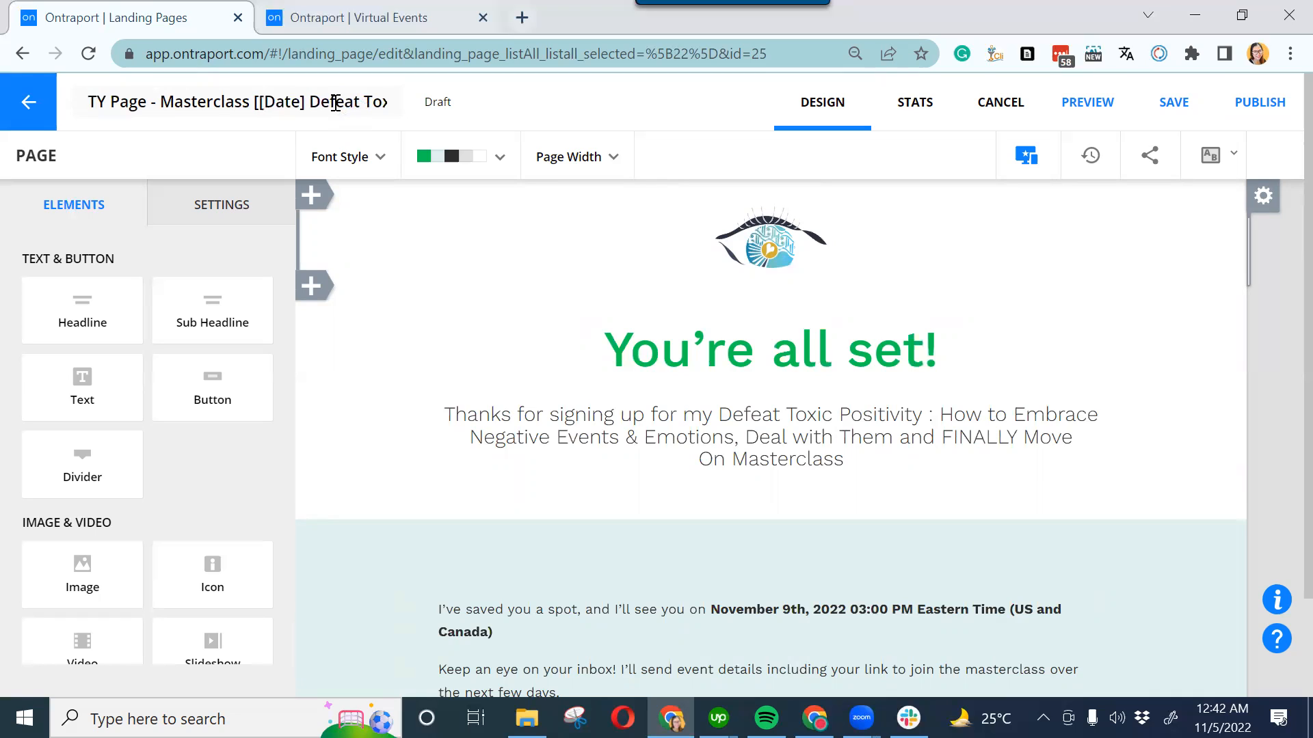
pyautogui.moveTo(310, 102); pyautogui.dragTo(573, 109)
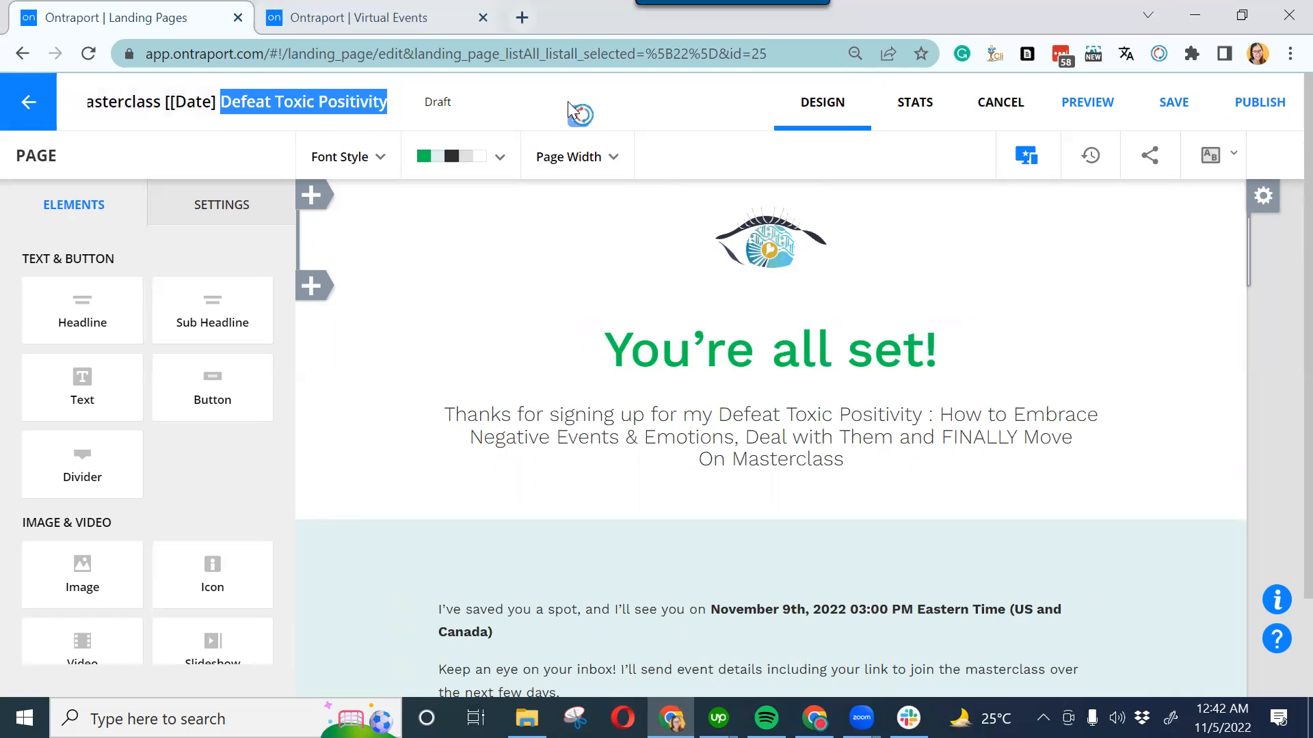
pyautogui.write('[Topic')
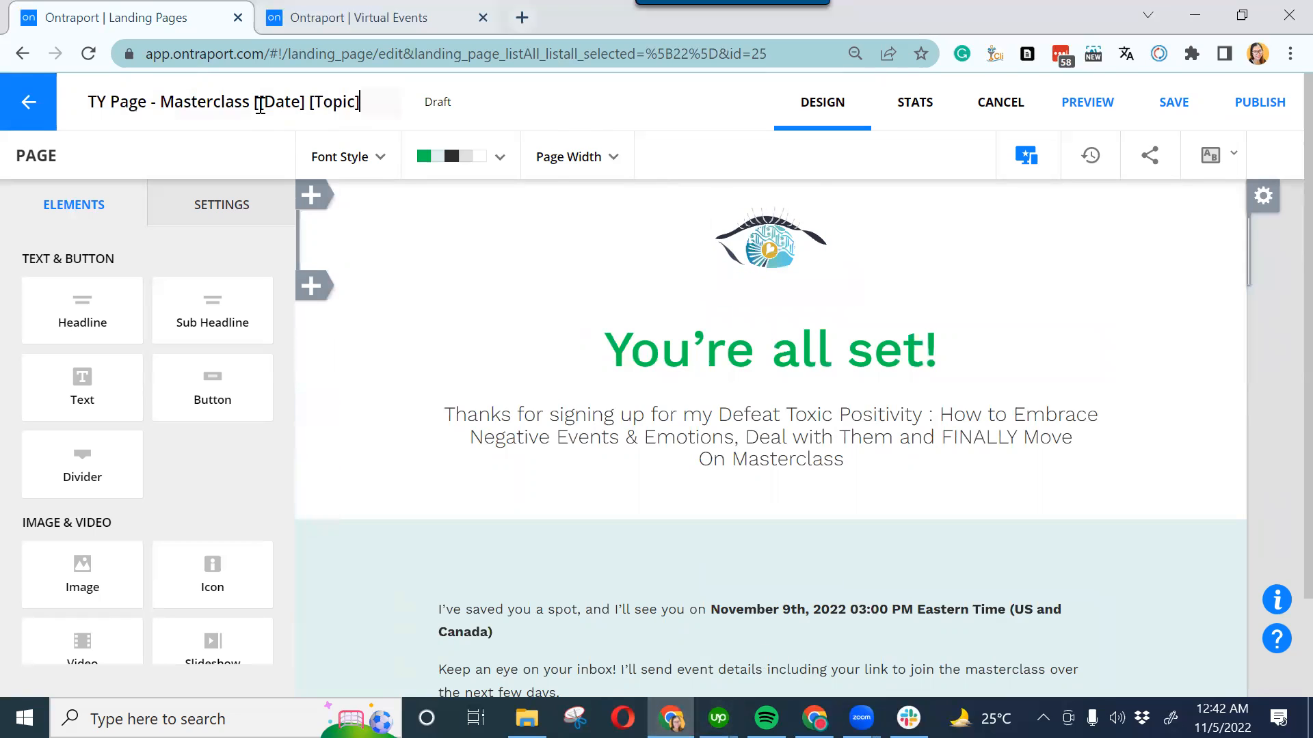
pyautogui.press('BackSpace')
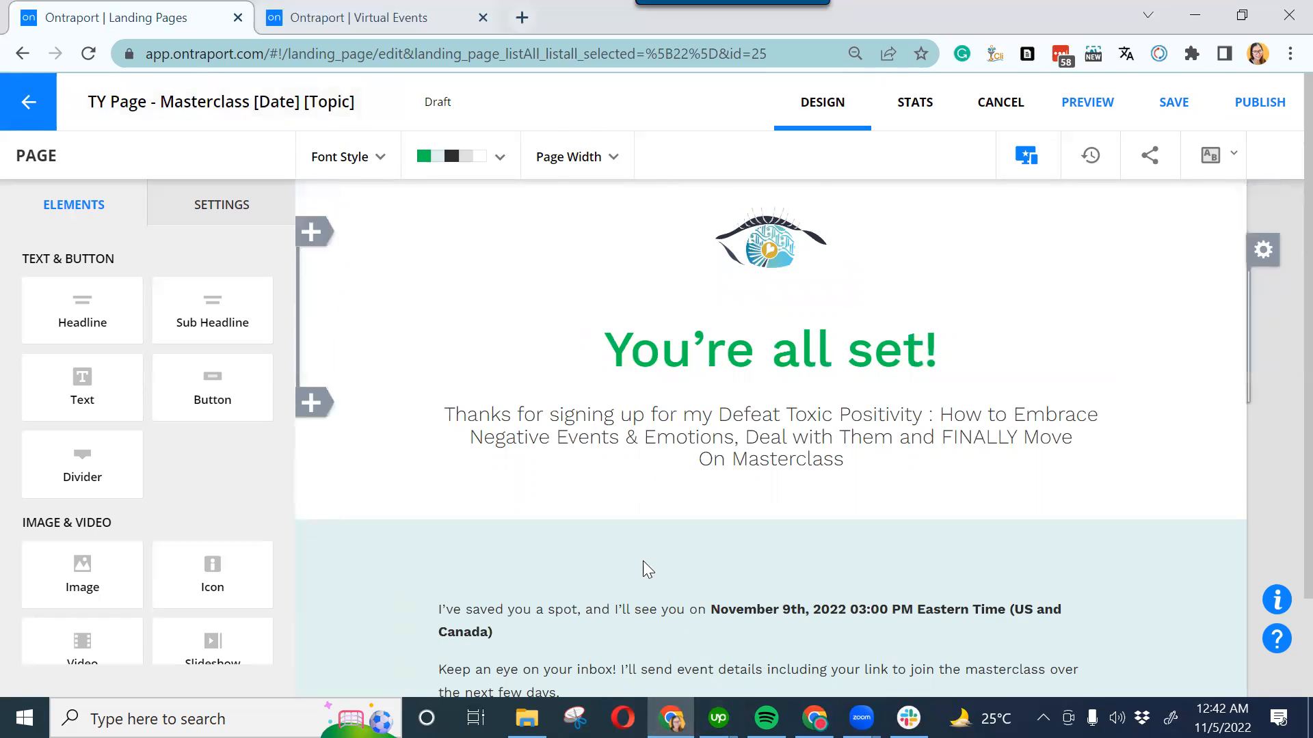
# Review the required event information in the Event SOP in Notion, and save the renamed thank-you page back in Ontraport
pyautogui.click(814, 718)
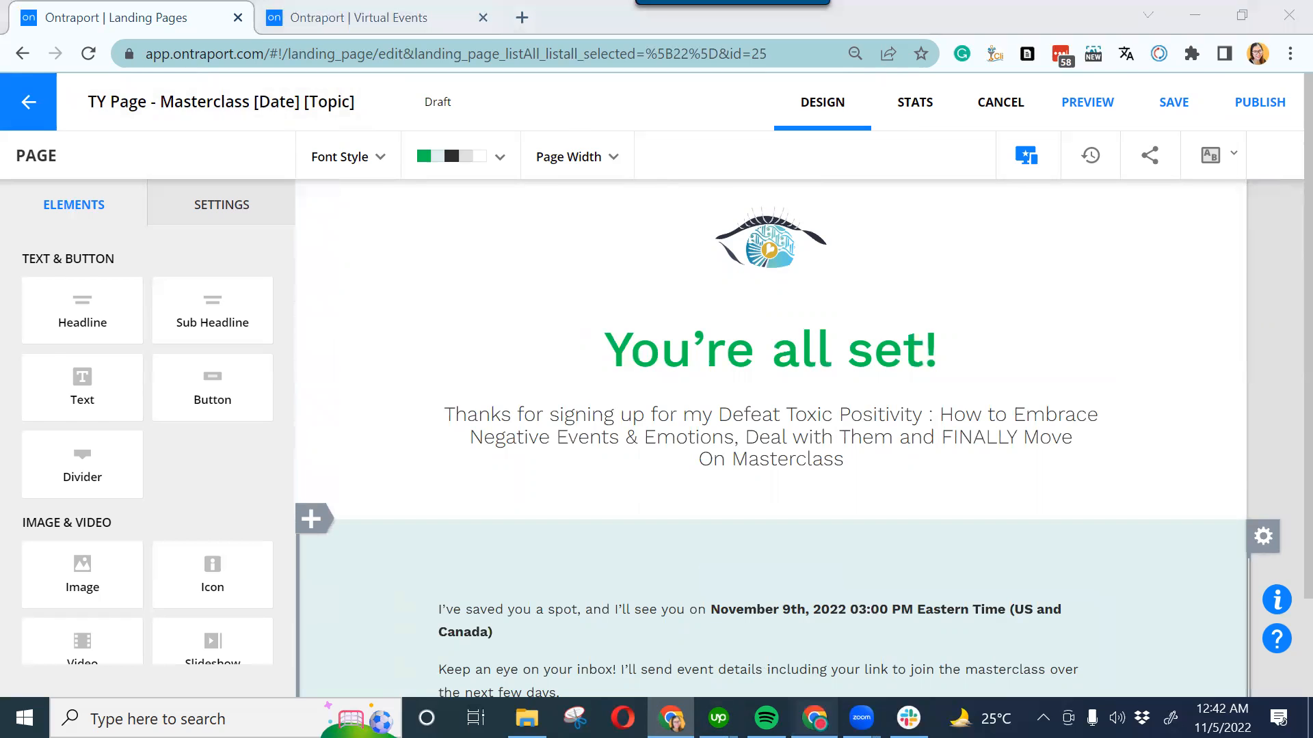
pyautogui.scroll(15, 1291, 235)
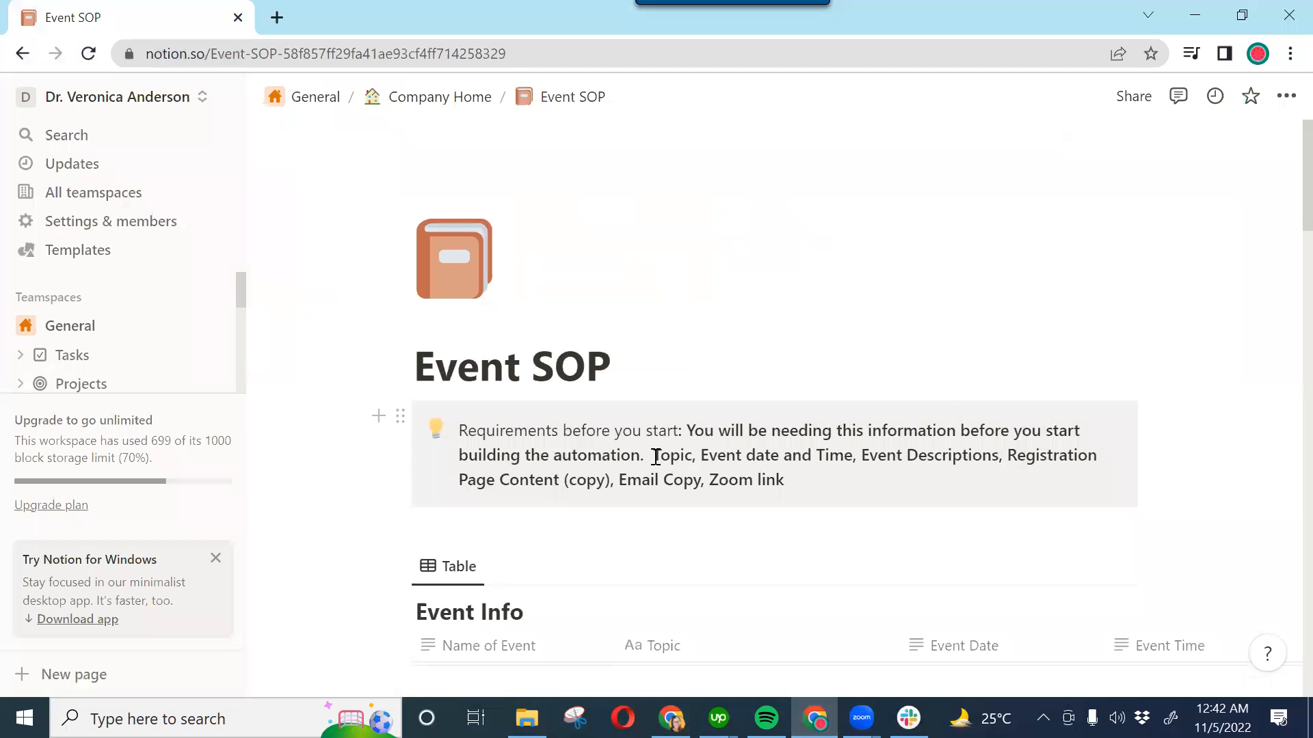
pyautogui.keyDown('shift'); pyautogui.click(788, 481); pyautogui.keyUp('shift')
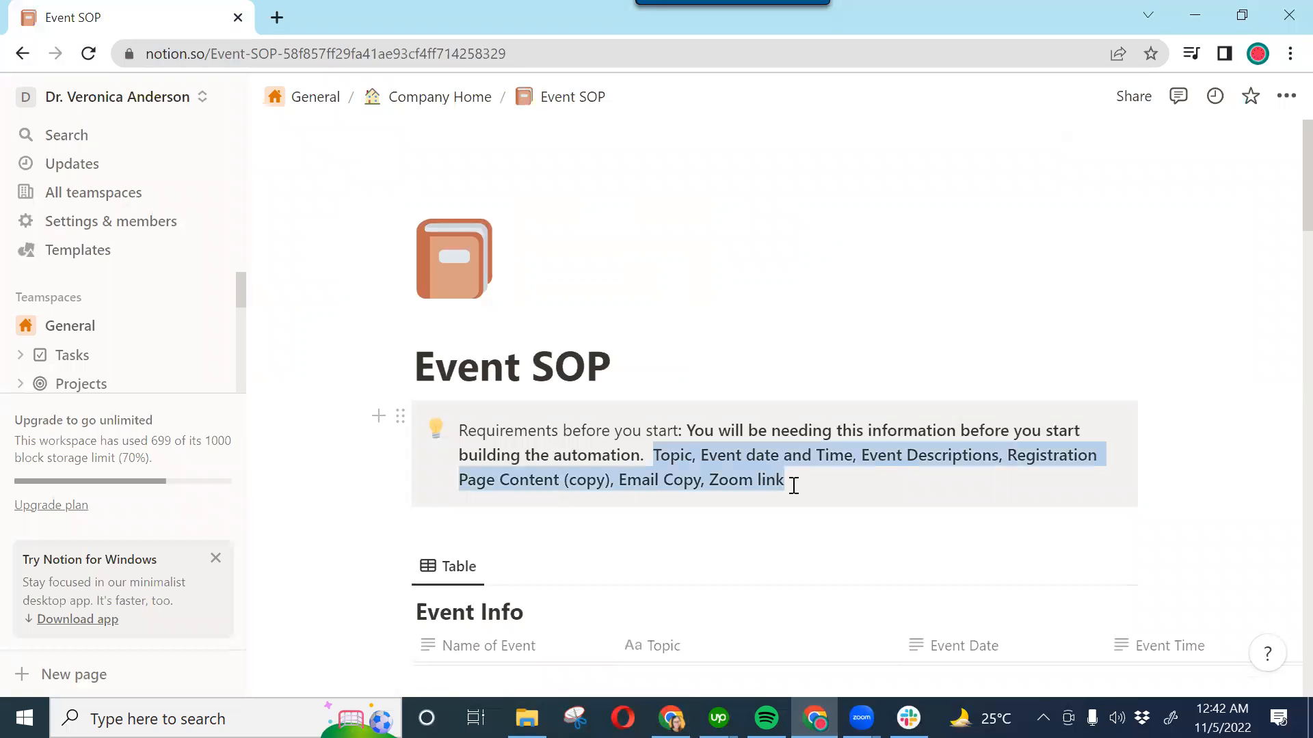
pyautogui.click(1207, 16)
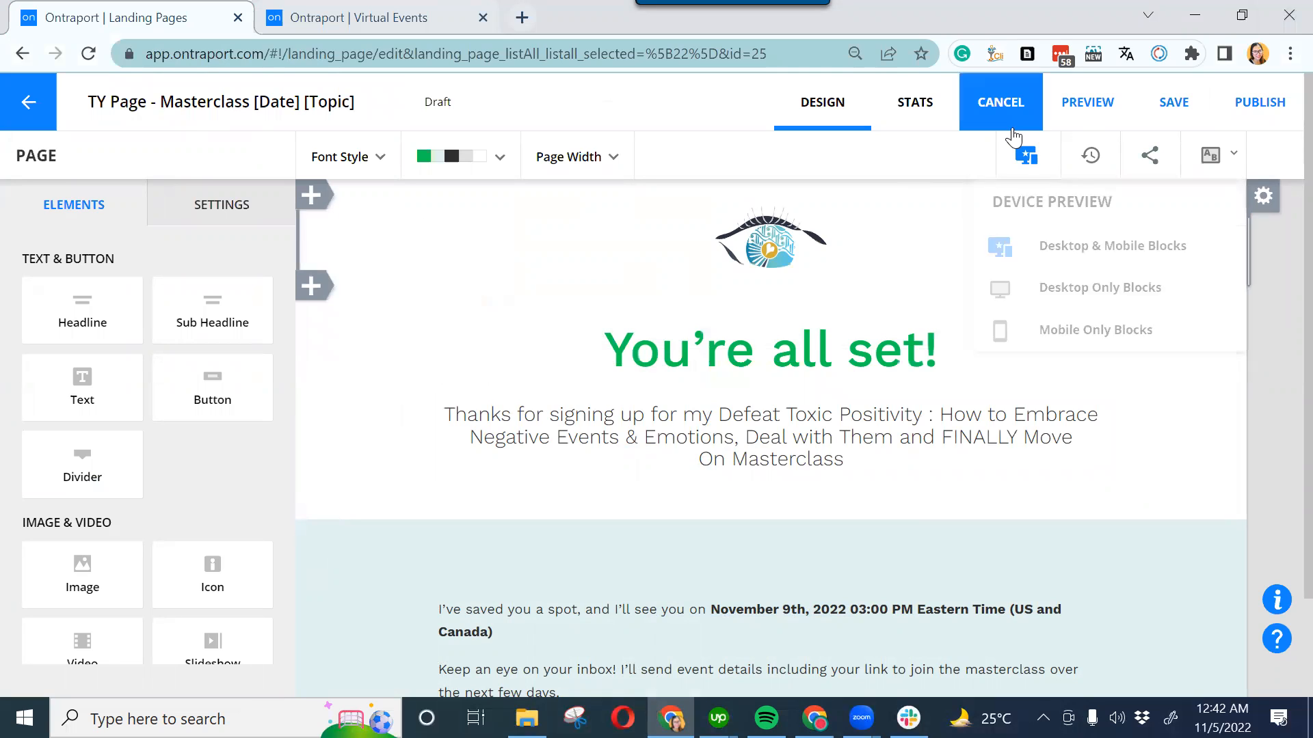
pyautogui.click(1165, 101)
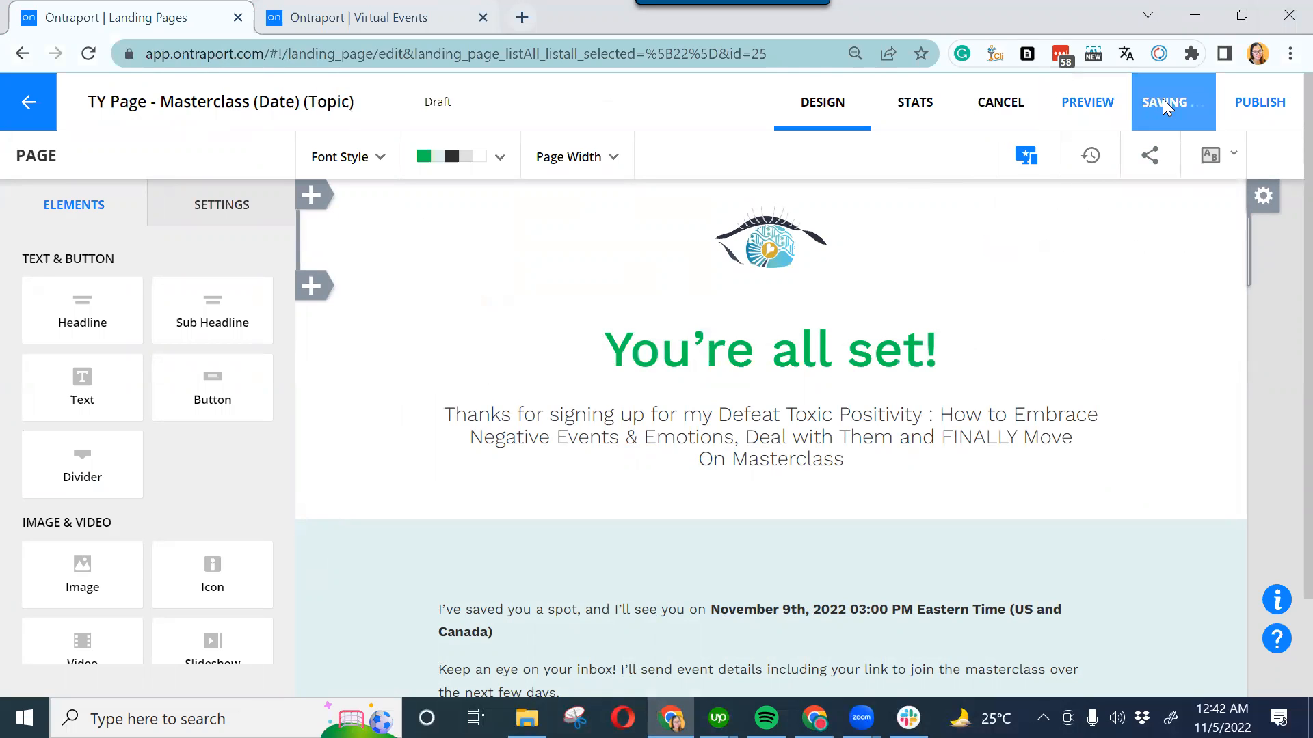
# Examine the masterclass topic in the thank-you subheadline and the event date and time in the body text
pyautogui.scroll(-1, 1284, 192)
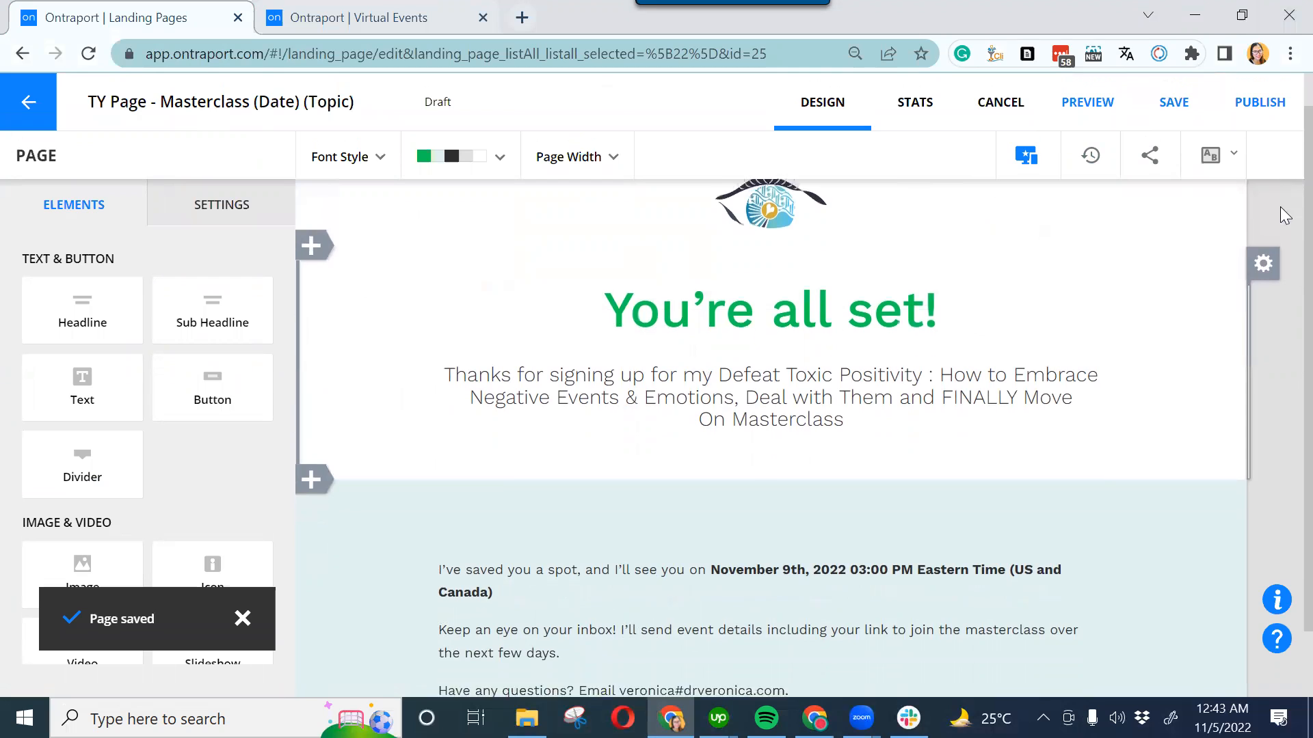
pyautogui.scroll(-1, 1283, 225)
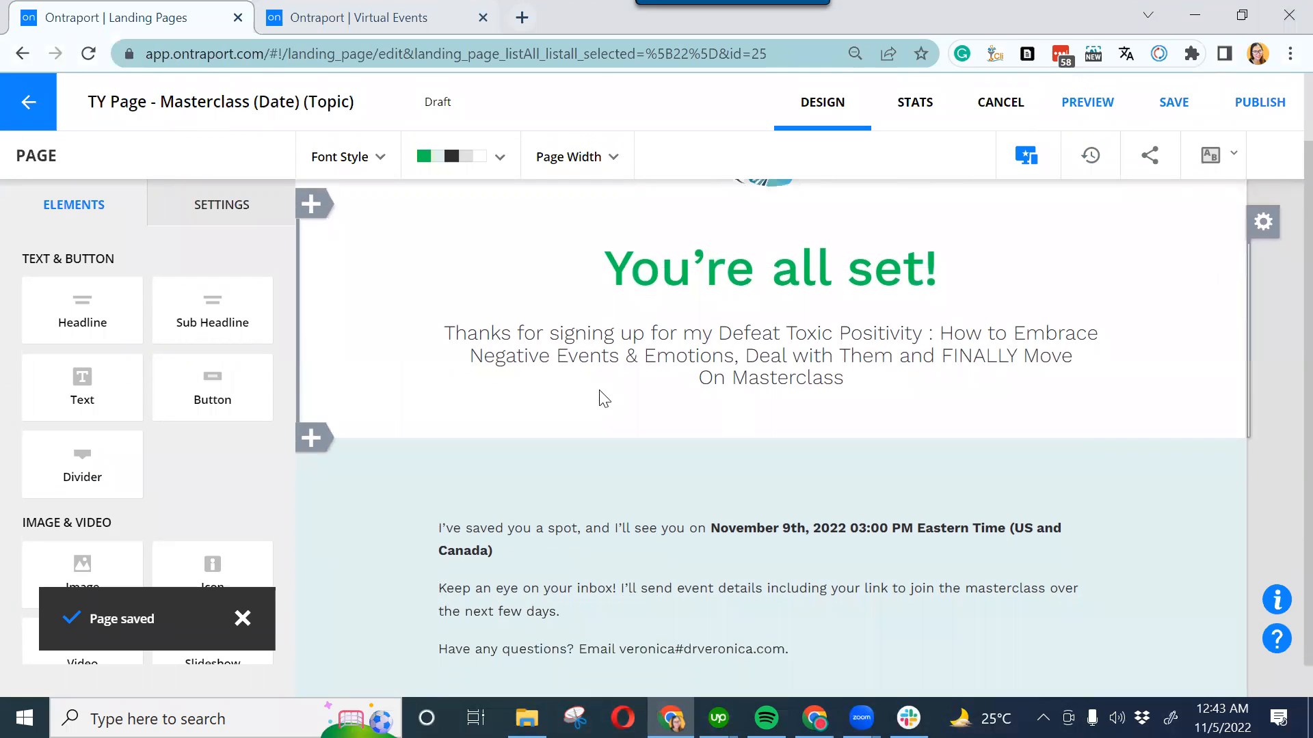
pyautogui.click(586, 354)
pyautogui.click(739, 320)
pyautogui.moveTo(720, 299); pyautogui.dragTo(1094, 329)
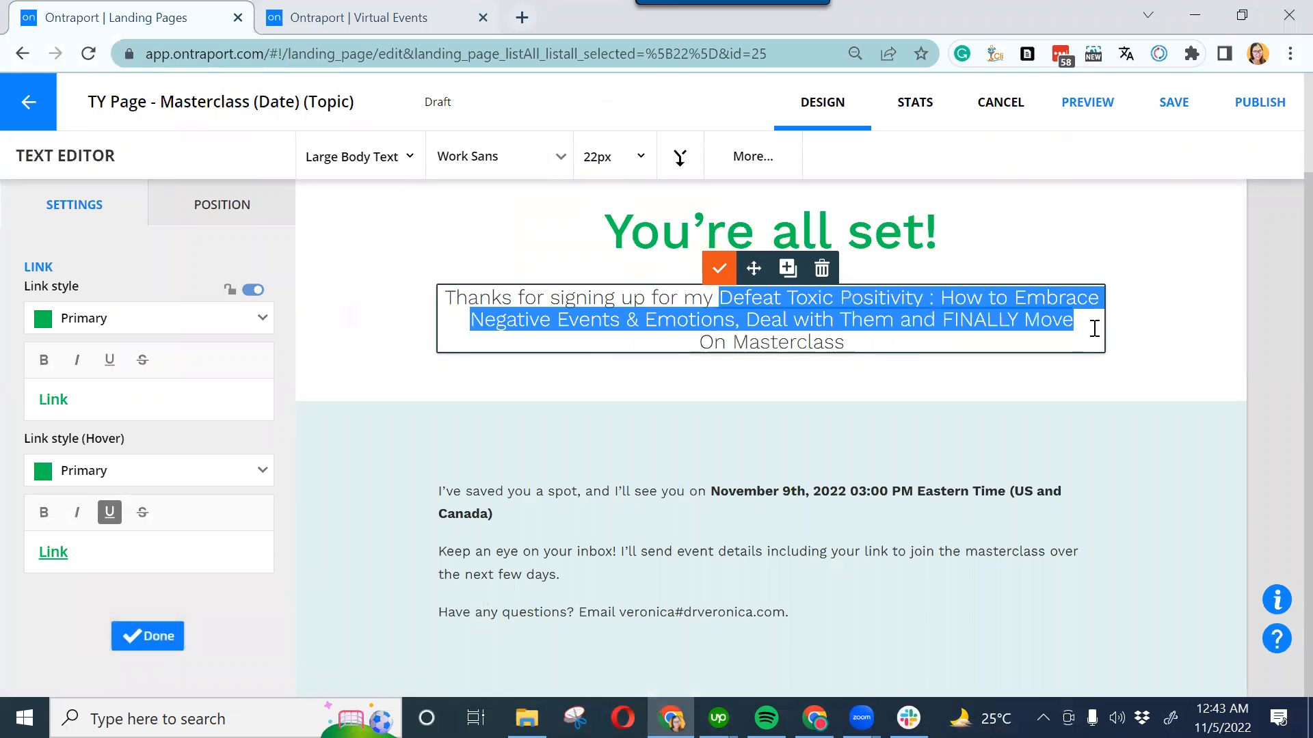
pyautogui.click(719, 269)
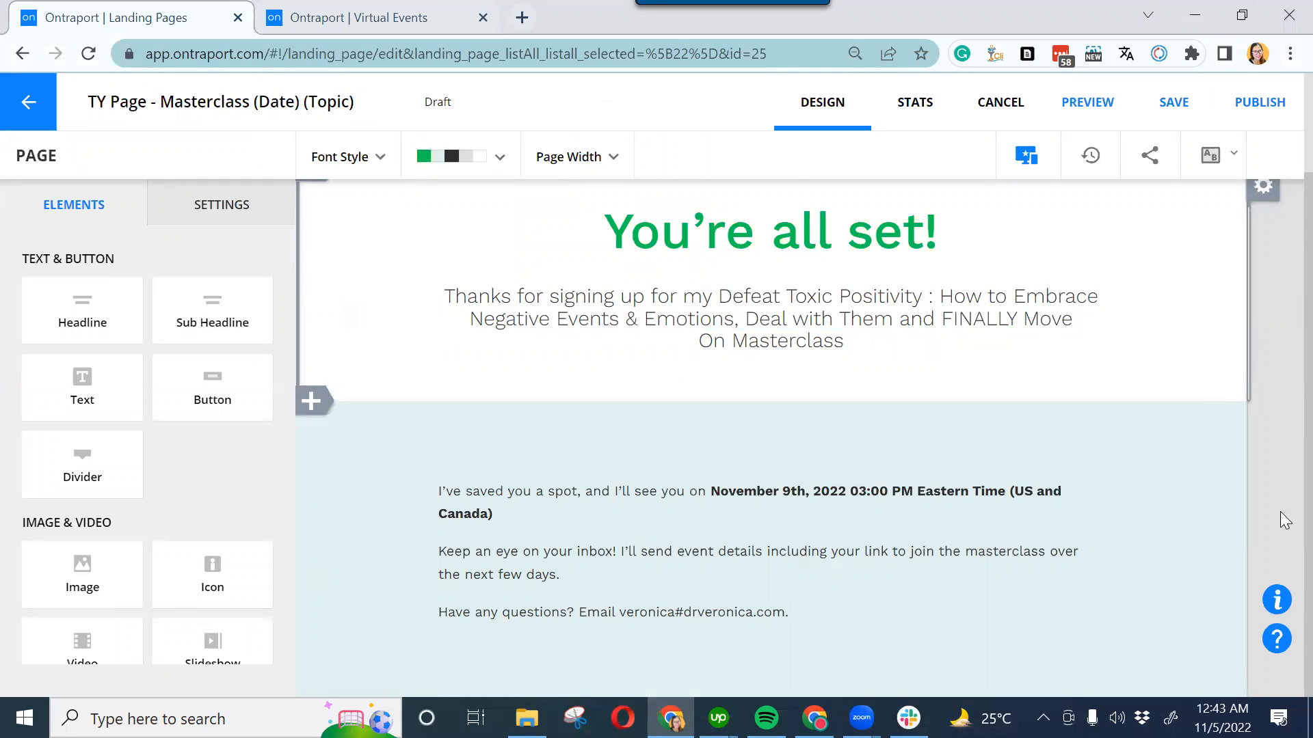
pyautogui.click(557, 502)
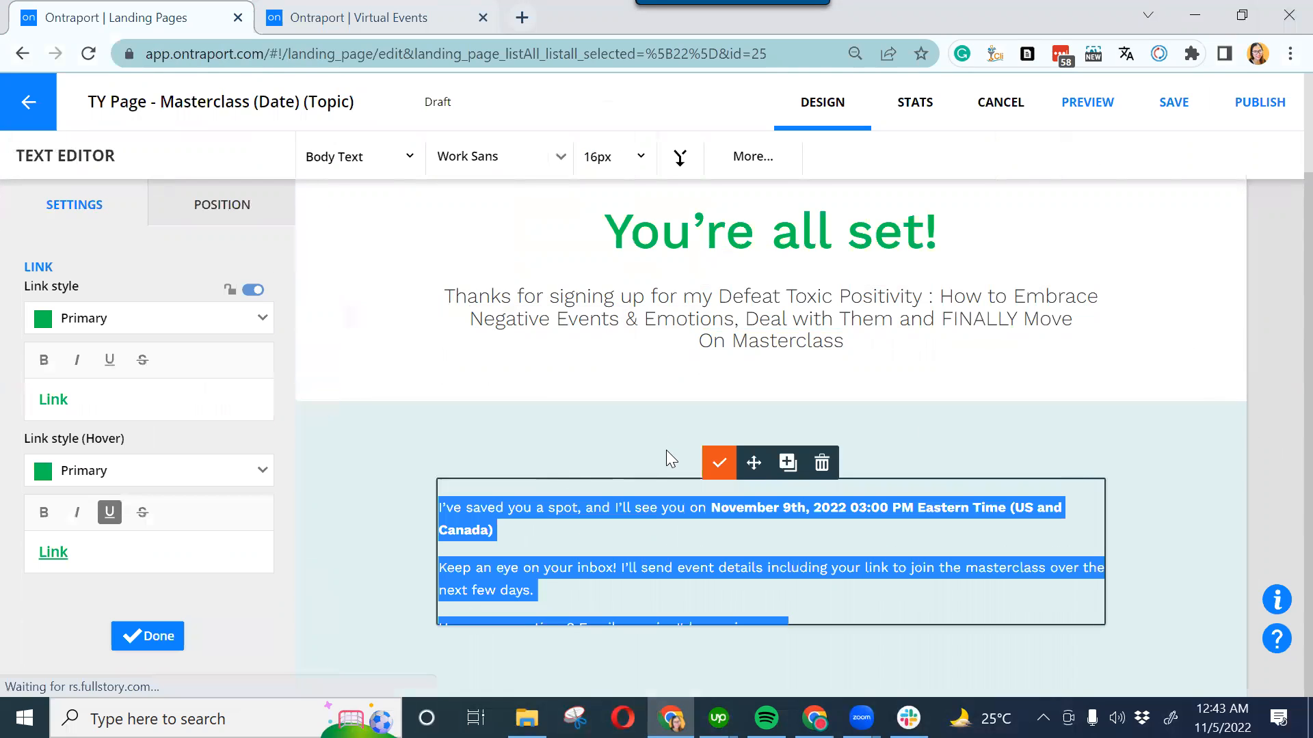
pyautogui.moveTo(714, 512); pyautogui.dragTo(1067, 531)
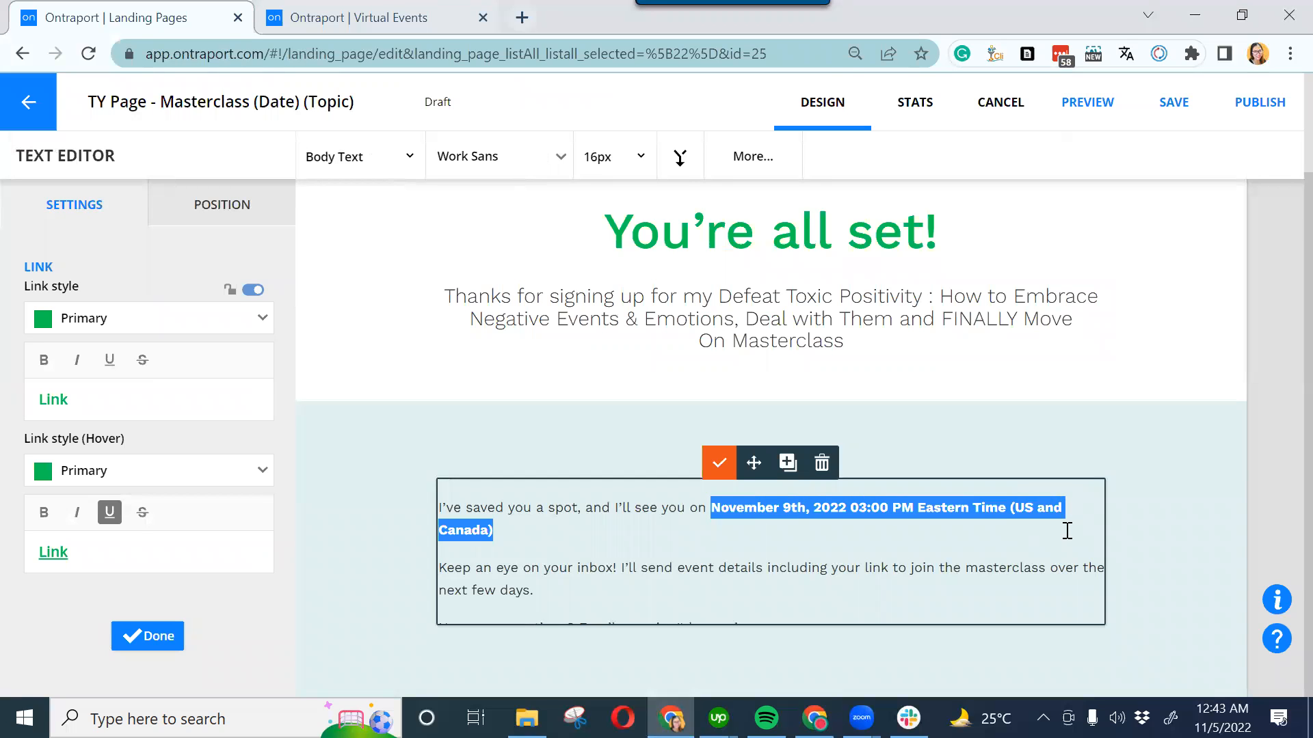
pyautogui.click(718, 463)
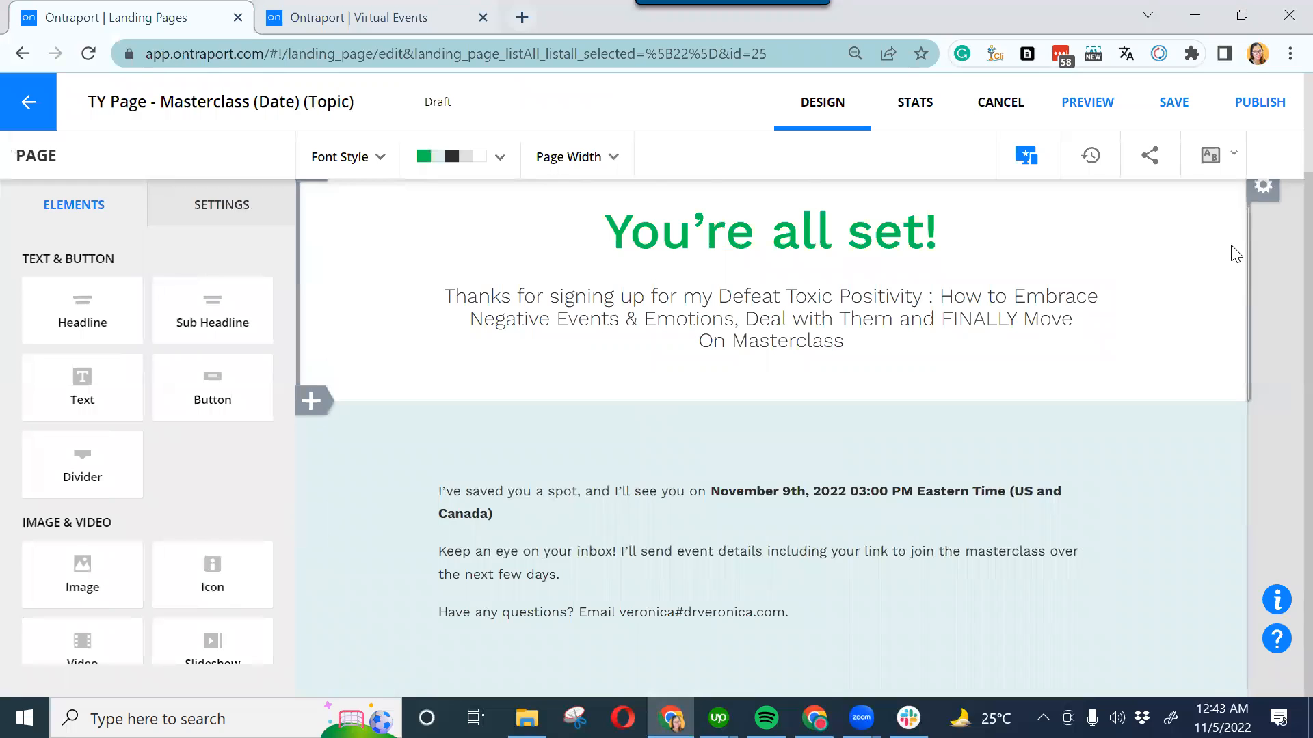
# Open the publishing options and copy the rosewaterfallsinc address from the existing thank-you page's URL, using a separate Landing Pages tab
pyautogui.click(1228, 110)
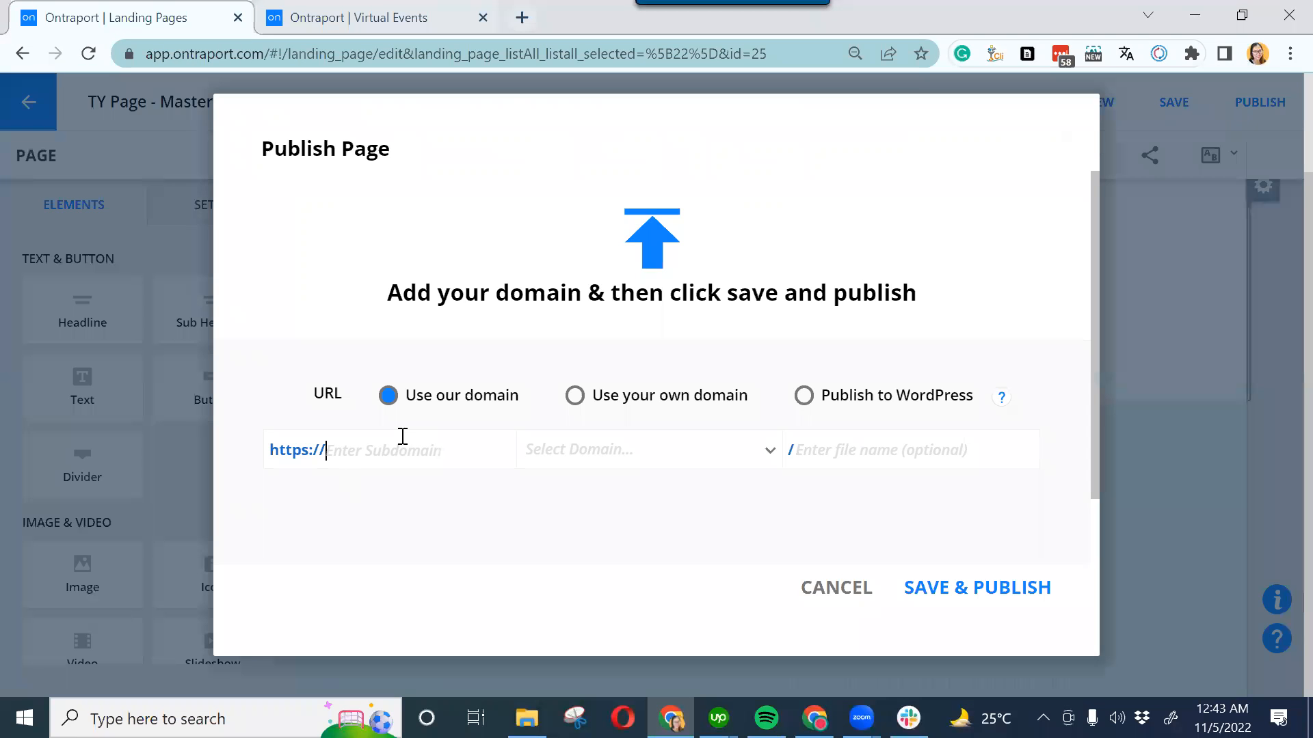
pyautogui.click(452, 25)
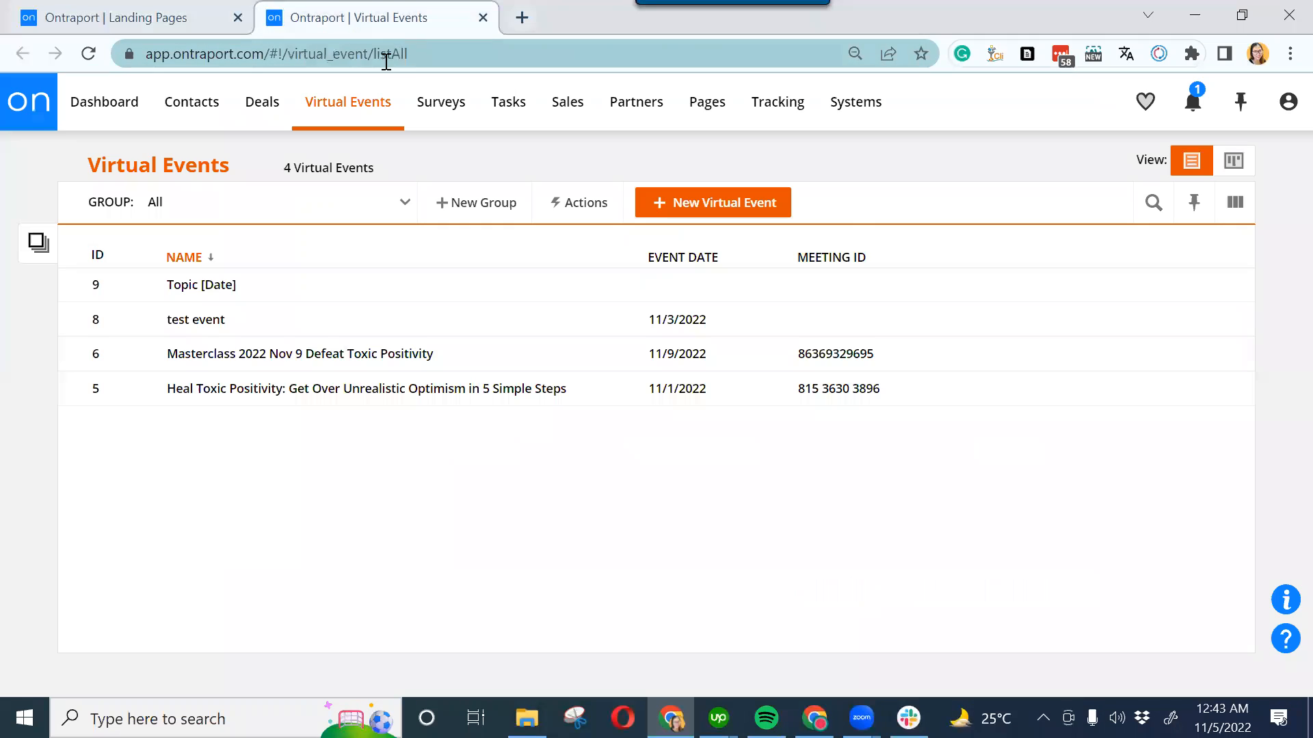
pyautogui.rightClick(693, 115)
pyautogui.click(727, 124)
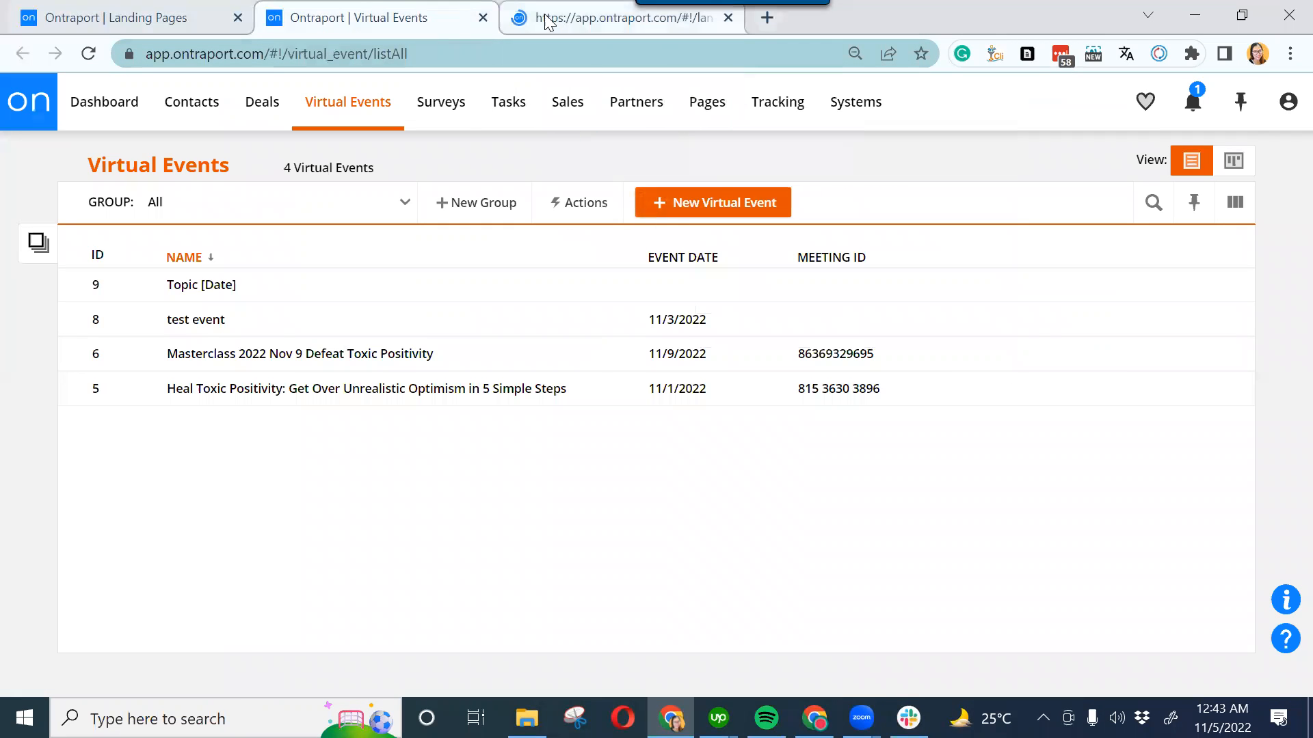
pyautogui.click(101, 22)
pyautogui.click(375, 440)
pyautogui.write('roseawater')
pyautogui.click(615, 24)
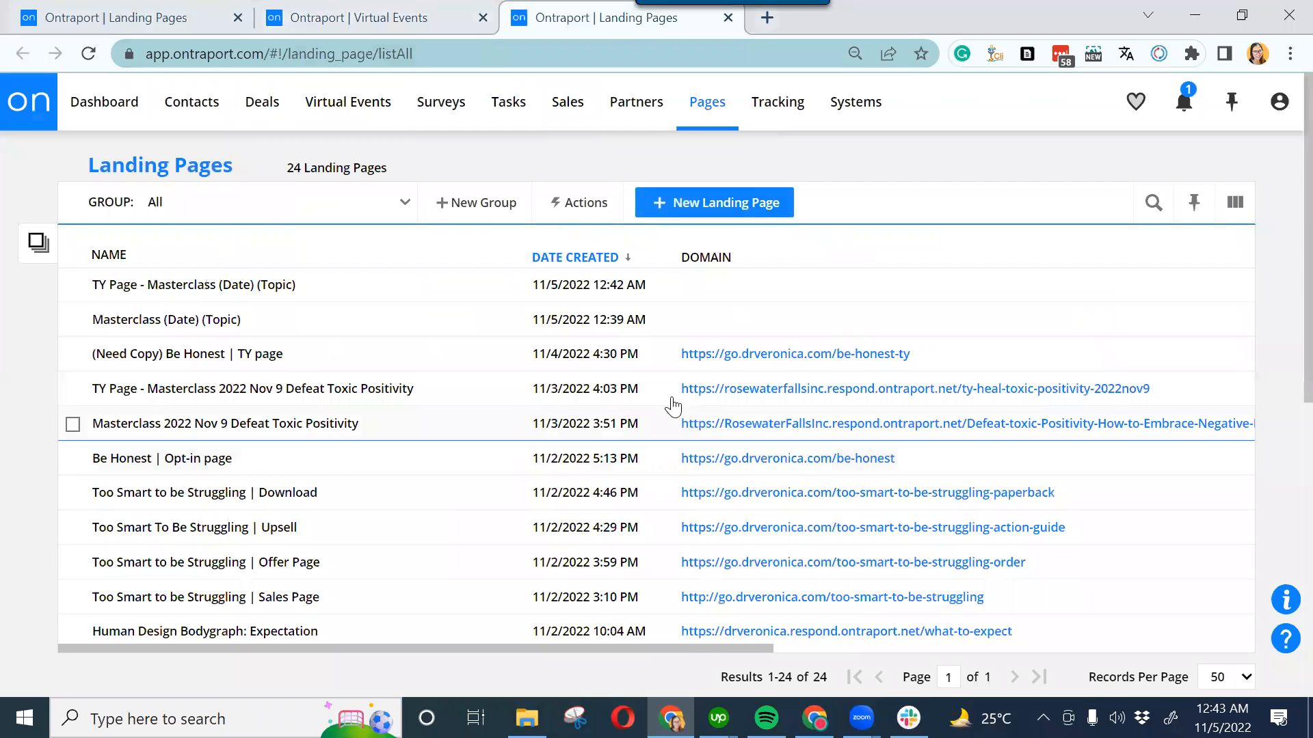
pyautogui.moveTo(682, 389); pyautogui.dragTo(827, 390)
pyautogui.hotkey('ctrl', 'c')
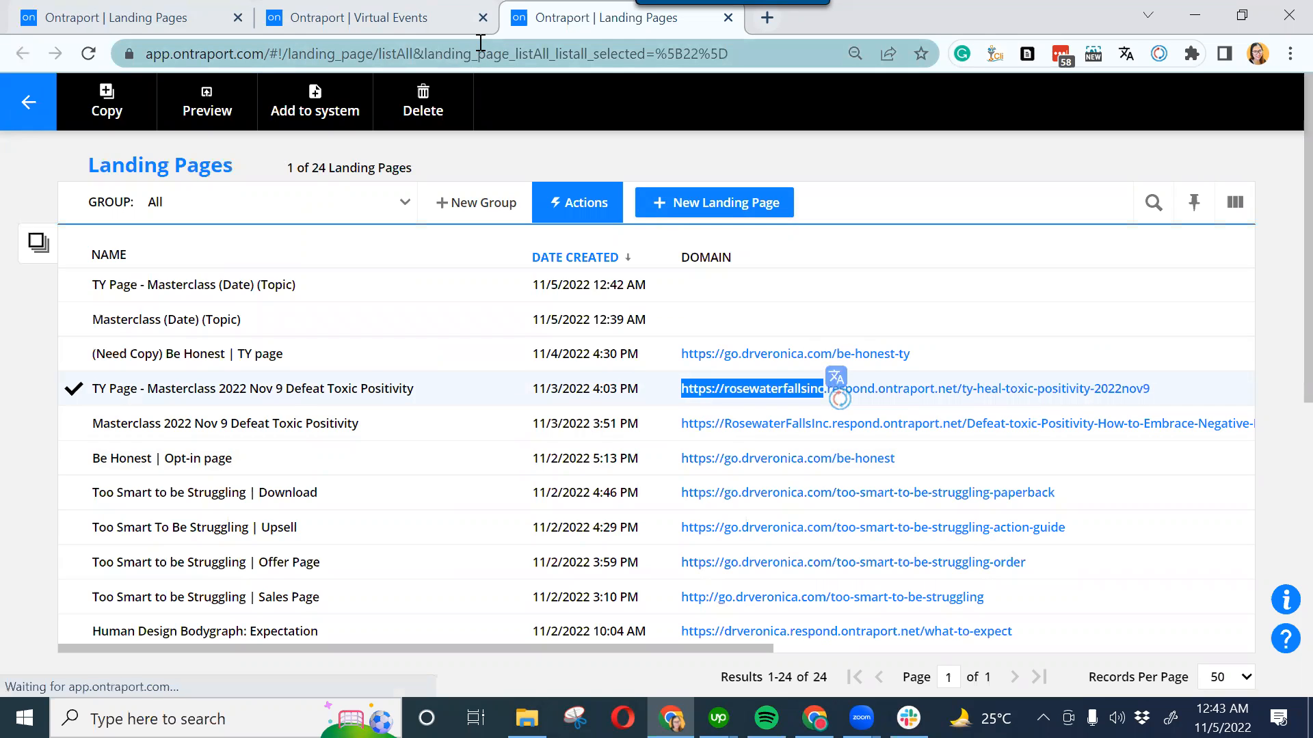
# Set the publishing subdomain to rosewaterfallsinc and the domain to .respond.ontraport.net
pyautogui.click(171, 18)
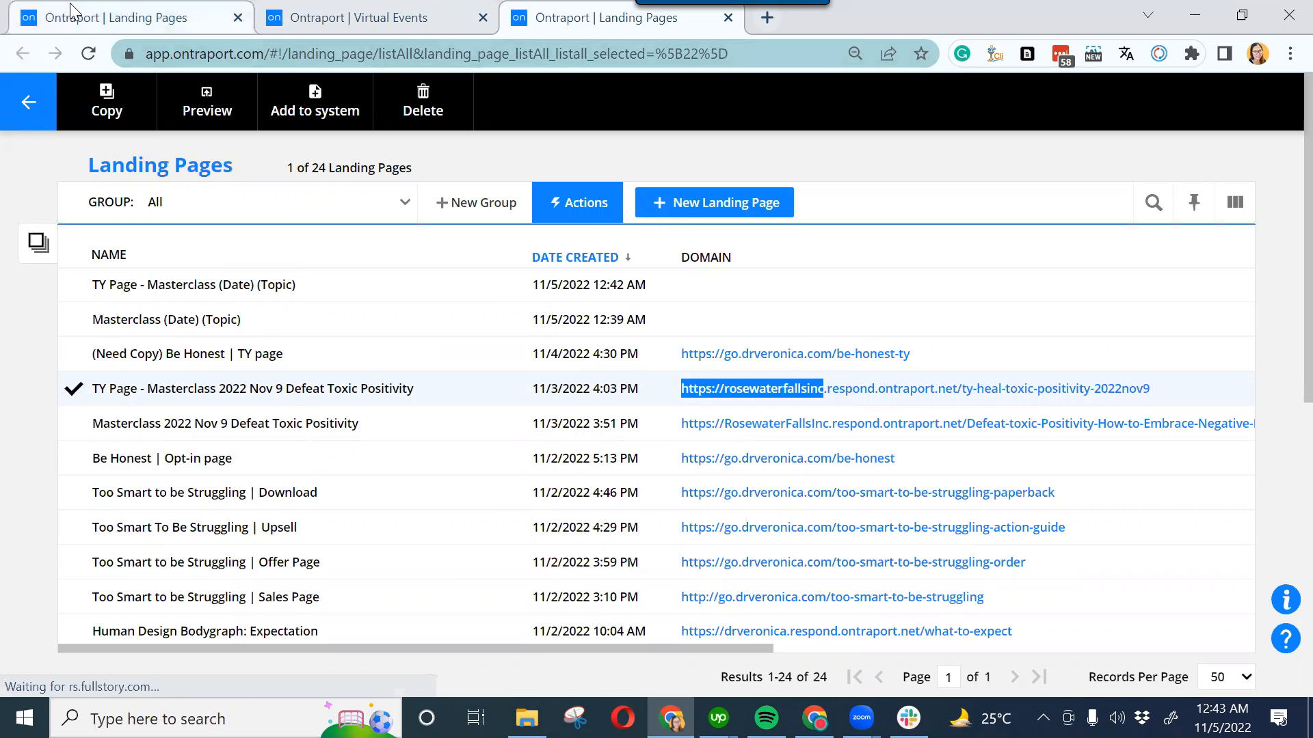
pyautogui.moveTo(464, 448); pyautogui.dragTo(412, 450)
pyautogui.hotkey('ctrl', 'v')
pyautogui.press('BackSpace')
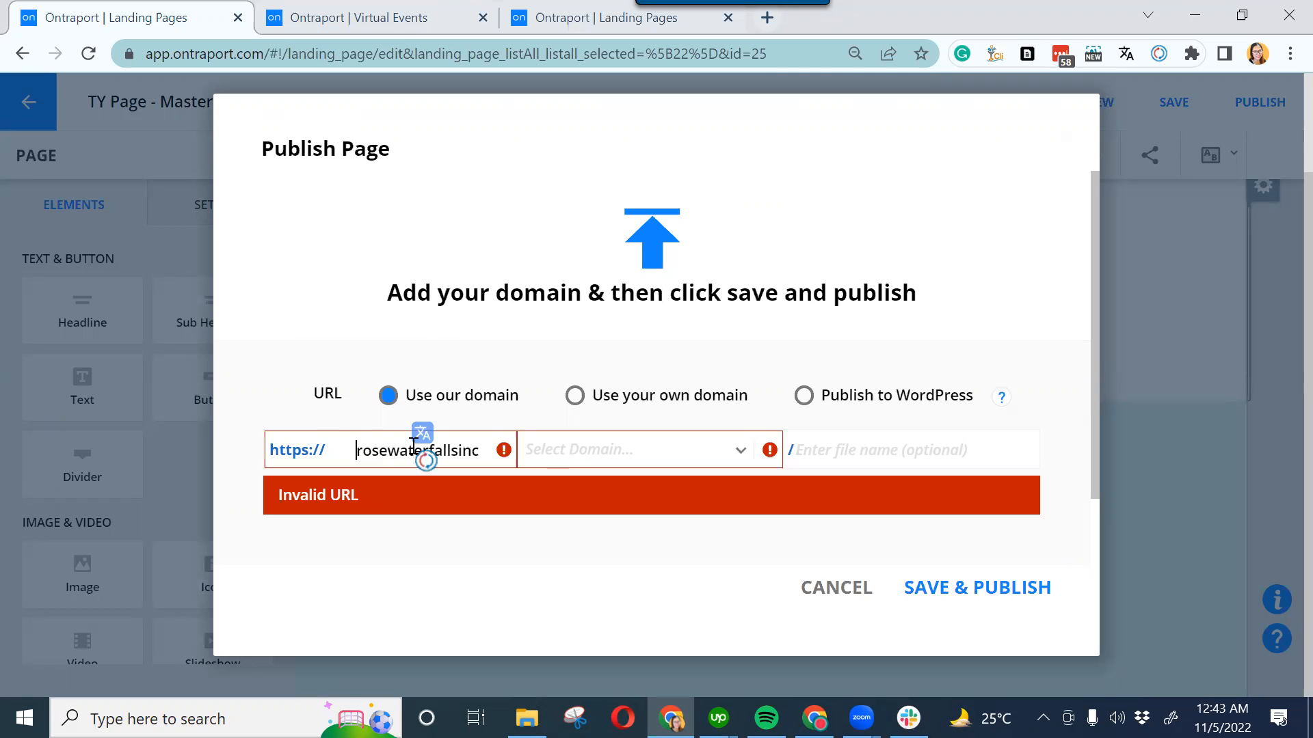
pyautogui.click(578, 452)
pyautogui.click(652, 206)
# Set the URL's file name to ty-topic, and save and publish the thank-you page
pyautogui.click(839, 449)
pyautogui.write('ty-da')
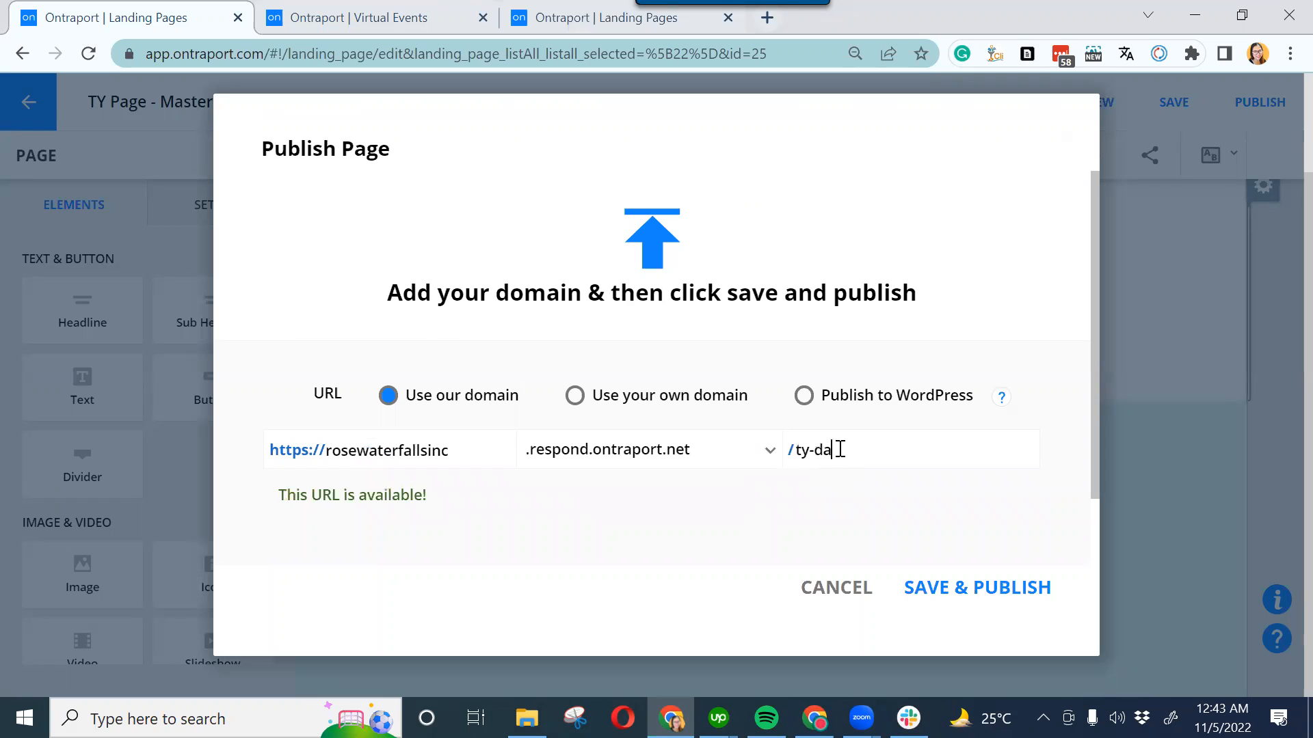
pyautogui.press('BackSpace')
pyautogui.press('BackSpace')
pyautogui.write('topic')
pyautogui.write('-')
pyautogui.press('BackSpace')
pyautogui.click(927, 590)
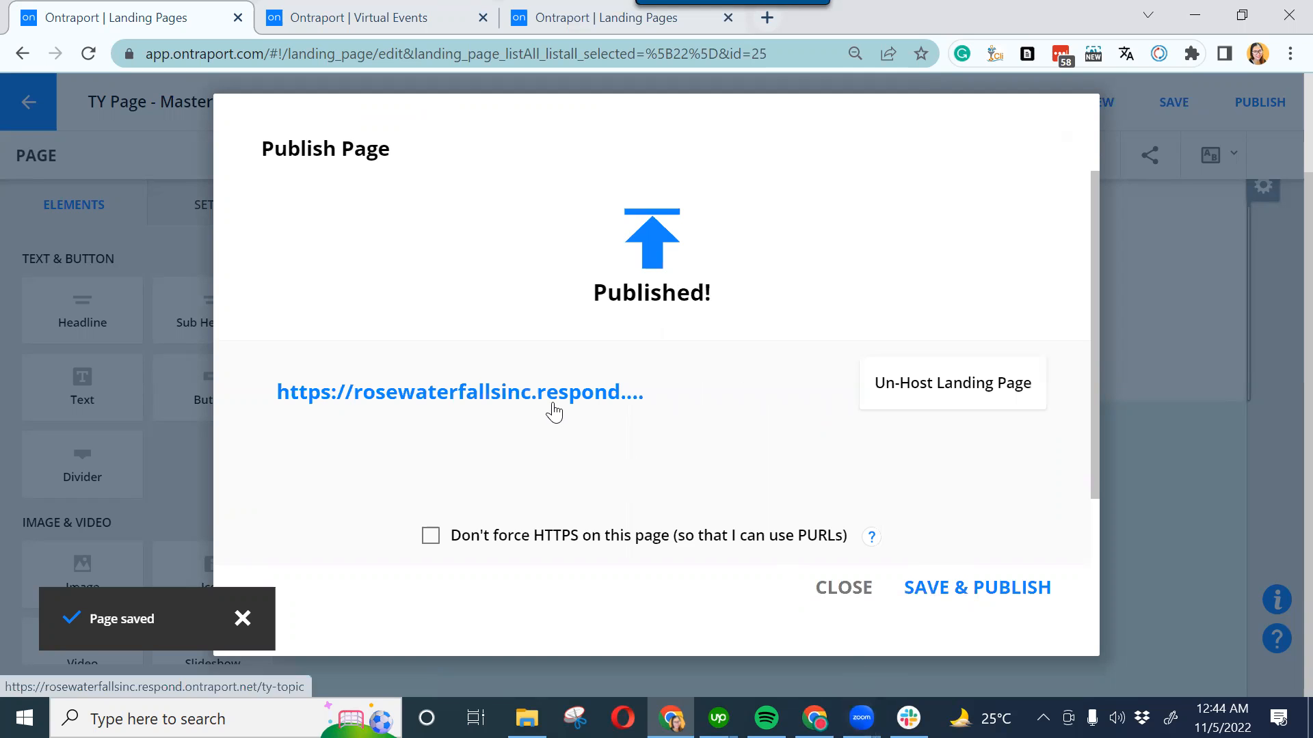
# Open the published thank-you page, copy its web address, and close the publishing dialog in the page editor
pyautogui.click(553, 393)
pyautogui.moveTo(460, 52); pyautogui.dragTo(143, 66)
pyautogui.rightClick(173, 52)
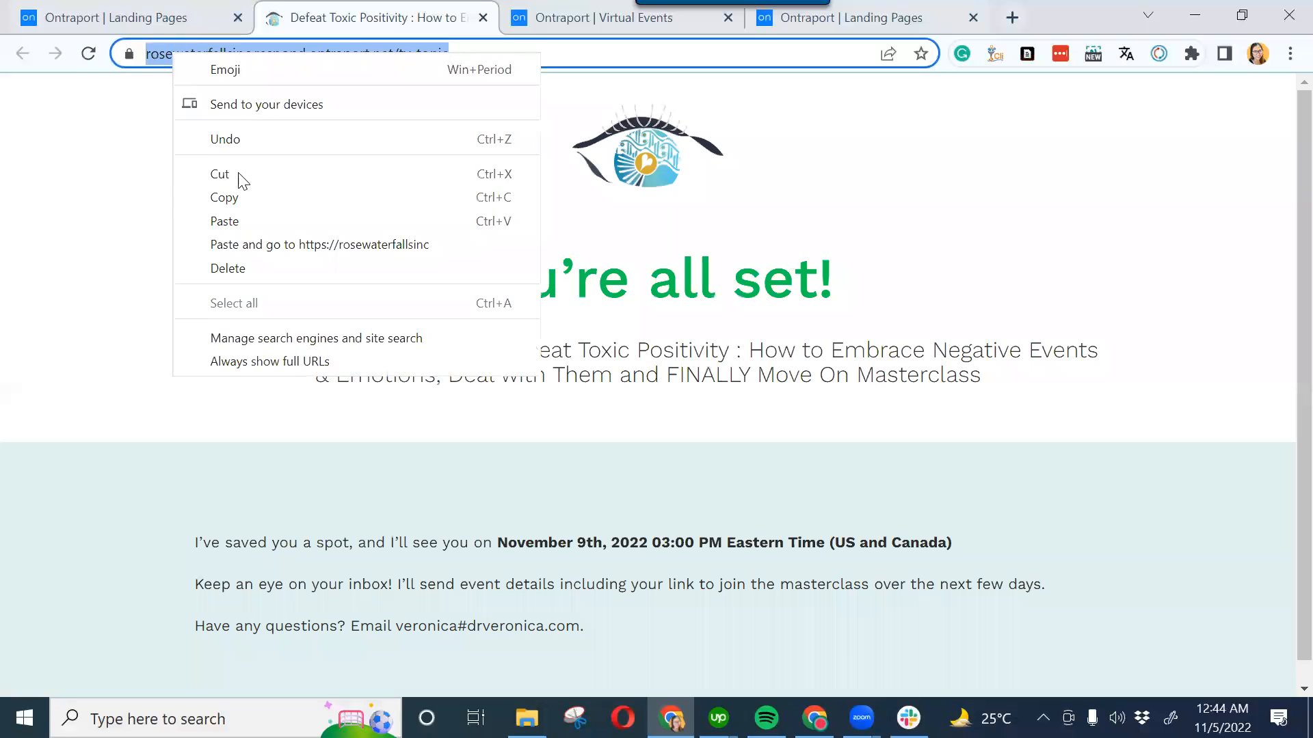
pyautogui.click(234, 196)
pyautogui.click(160, 21)
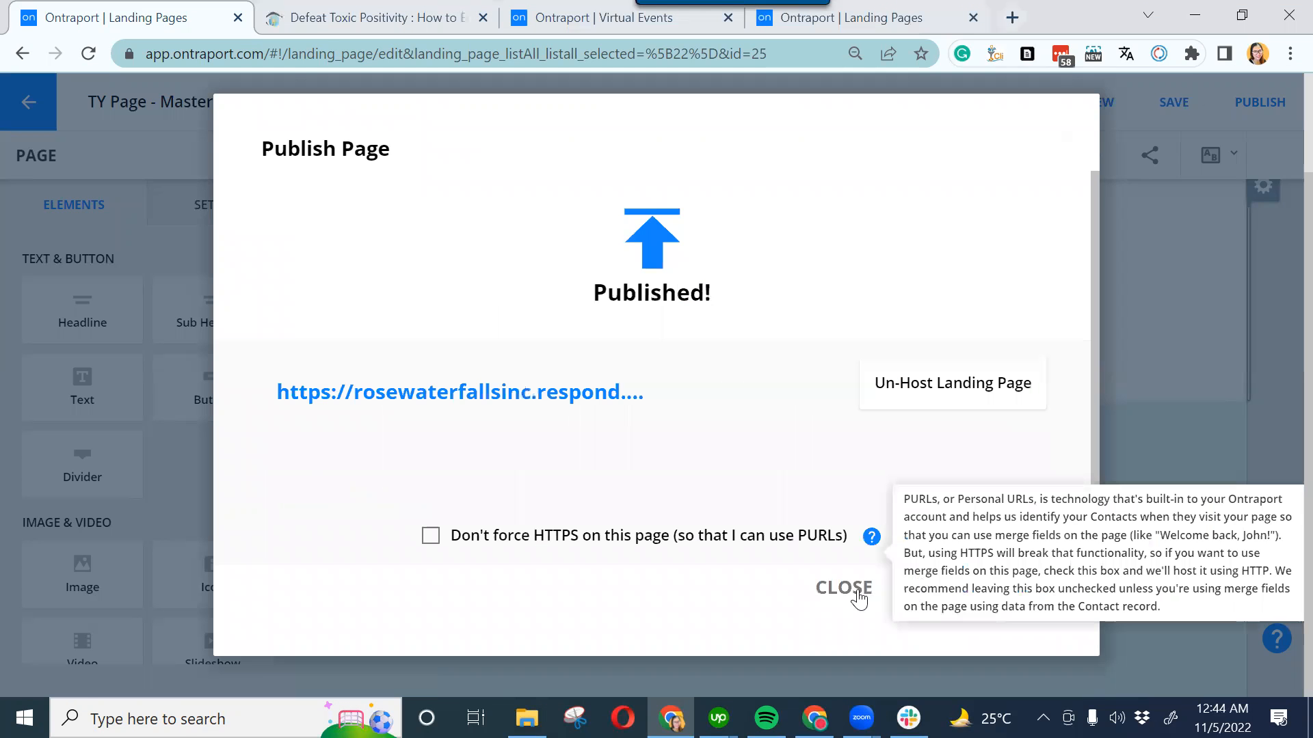
pyautogui.click(847, 587)
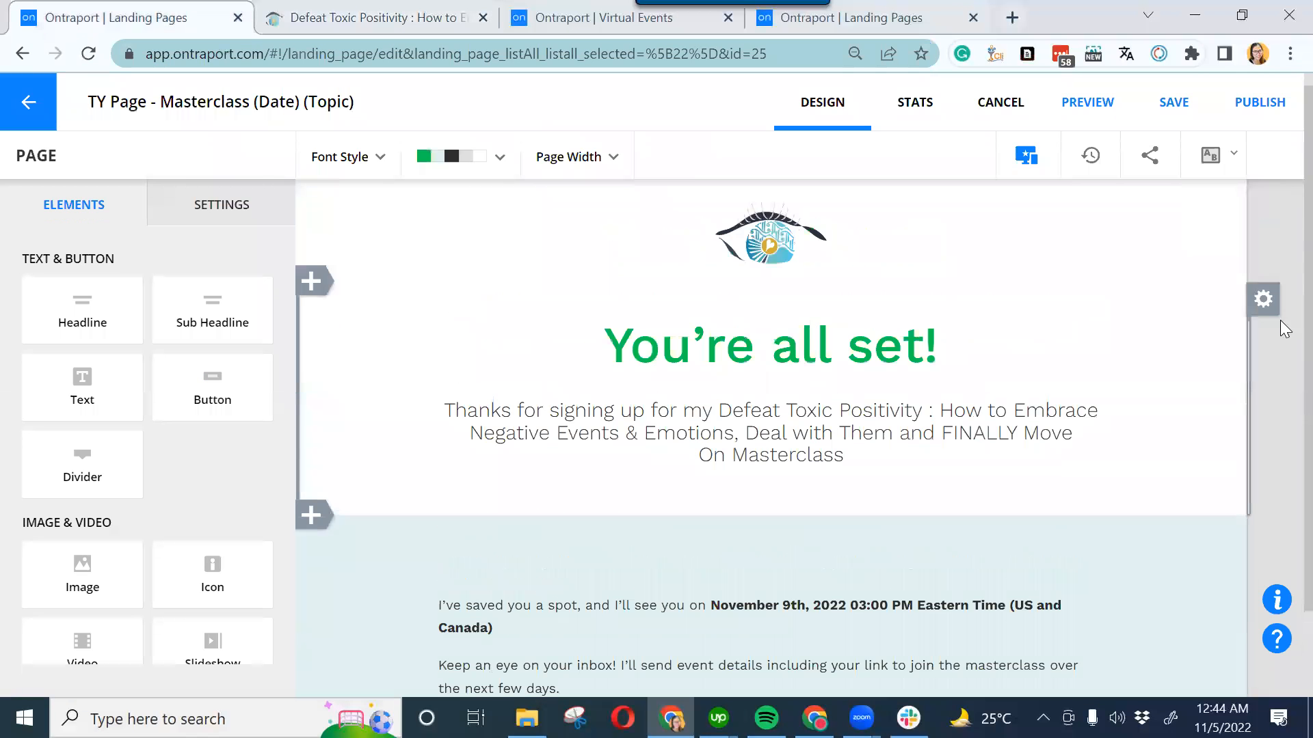
# Preview the thank-you page's layout with desktop-only blocks and with mobile-only blocks
pyautogui.scroll(-2, 1283, 207)
pyautogui.click(1026, 155)
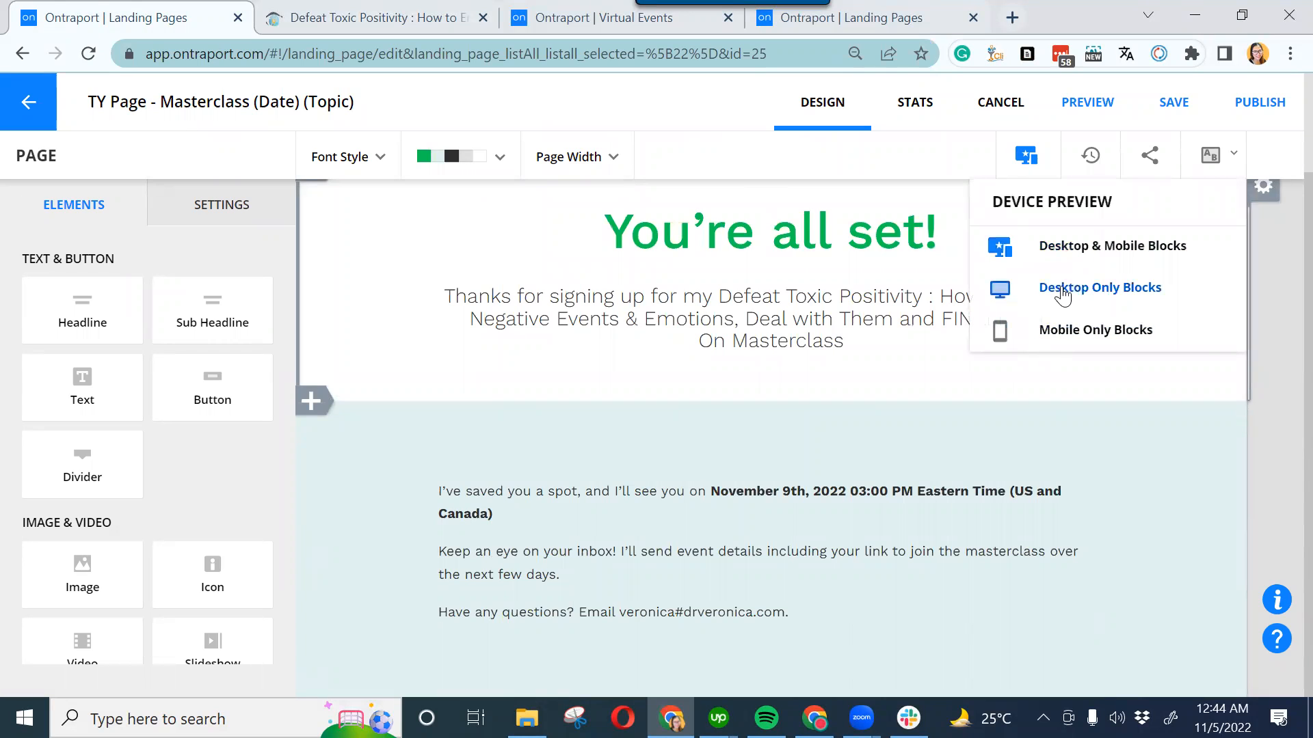
pyautogui.click(1062, 294)
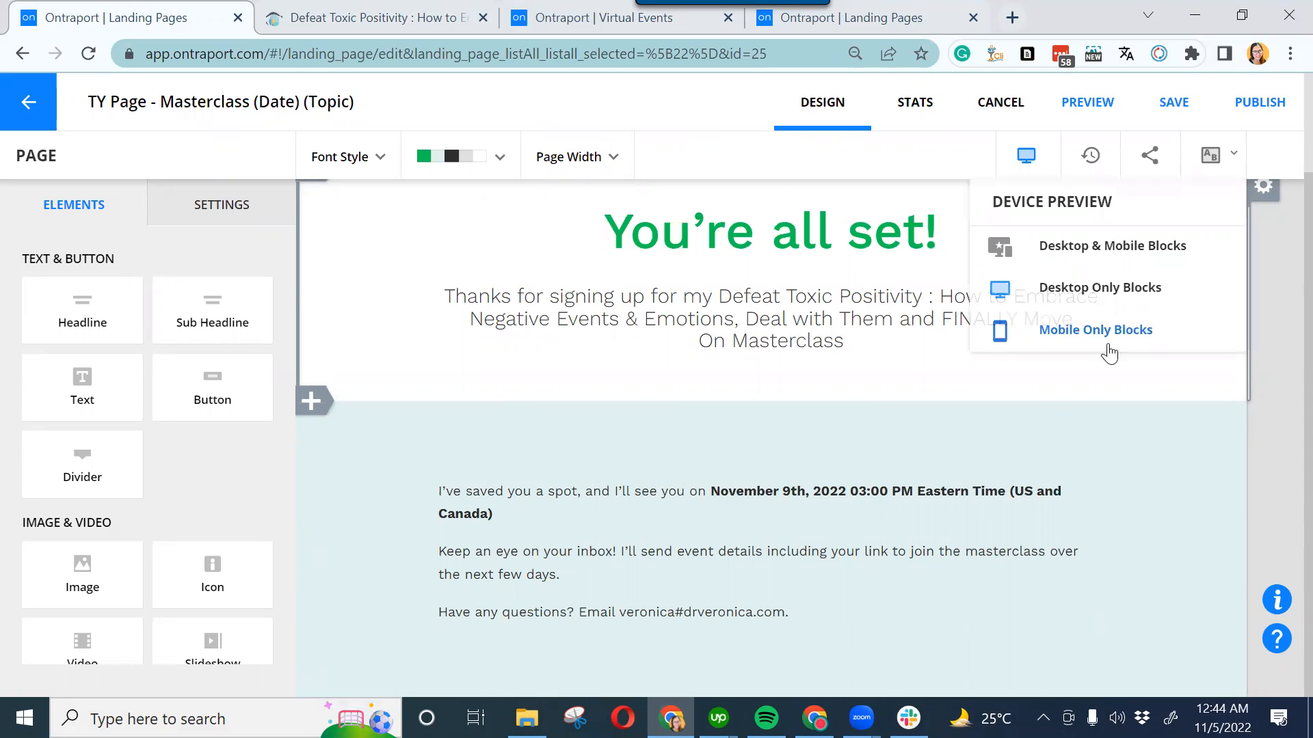
pyautogui.click(1067, 335)
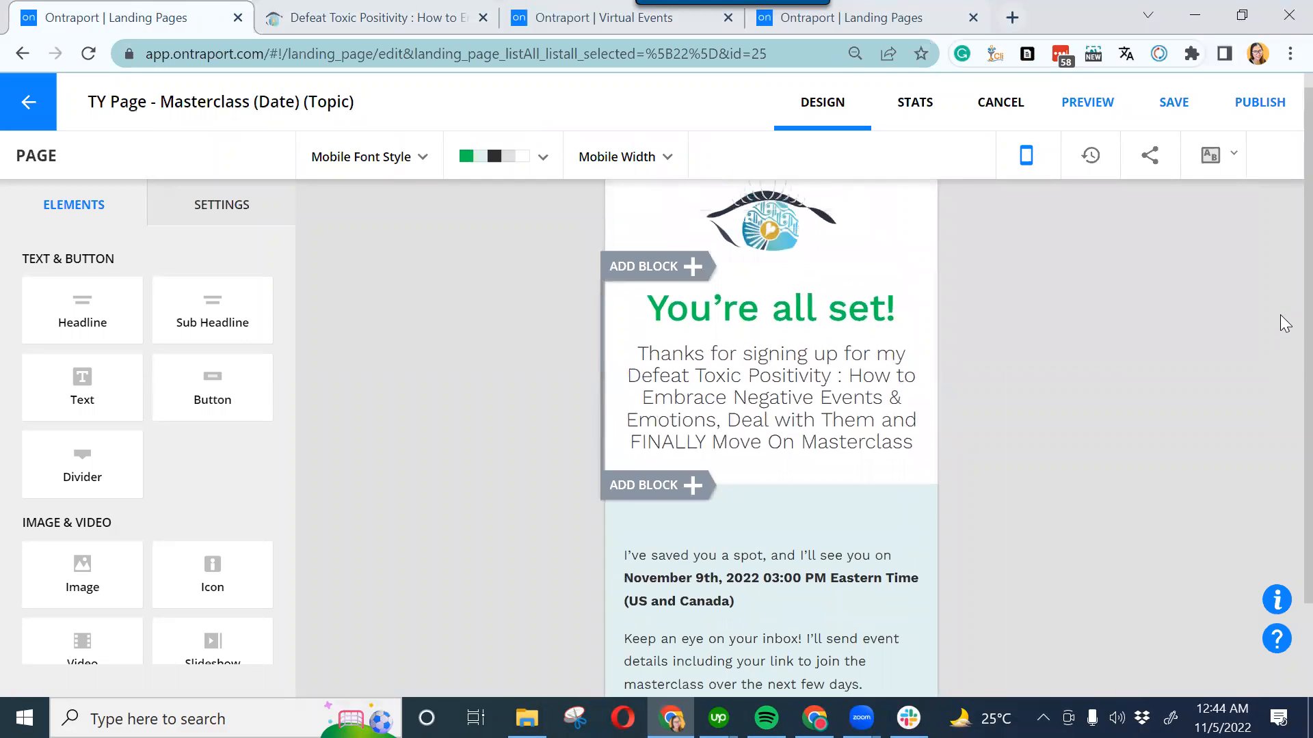
# Examine the mobile text styles available for the thank-you message, keep the page open, and finish text editing
pyautogui.click(703, 302)
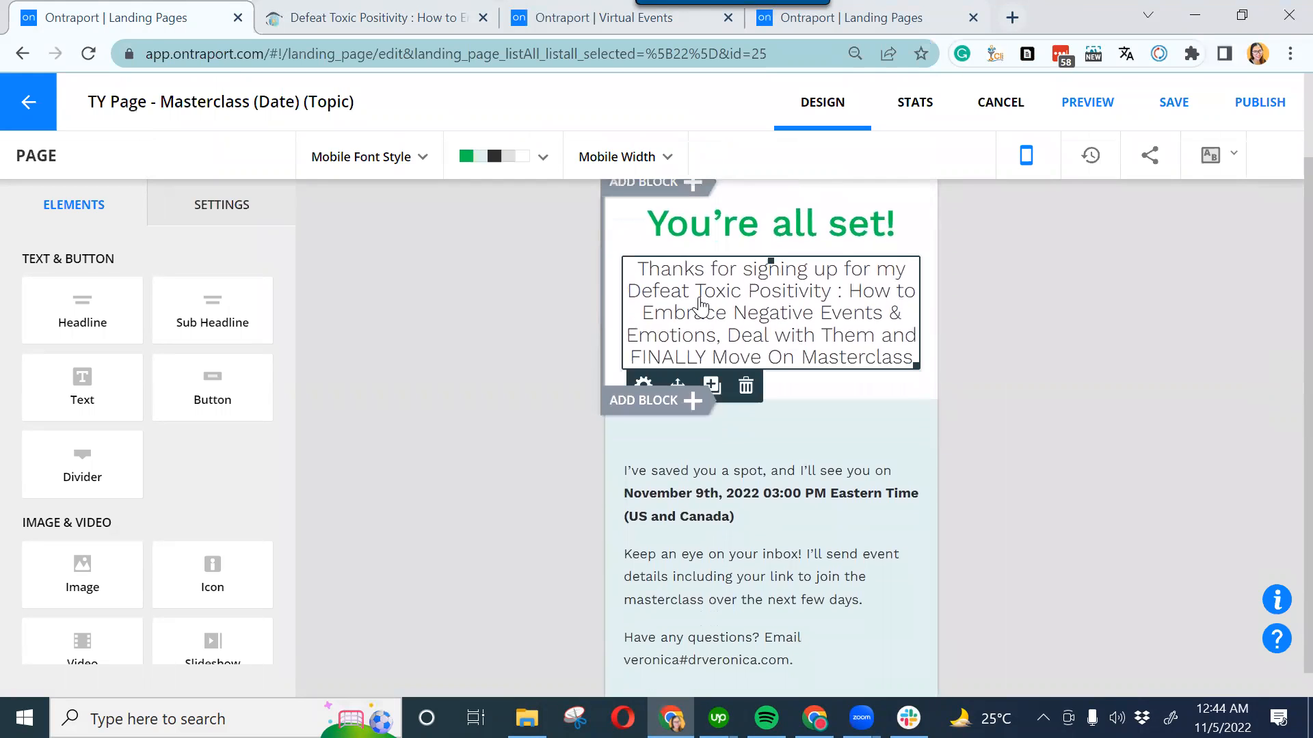
pyautogui.click(703, 295)
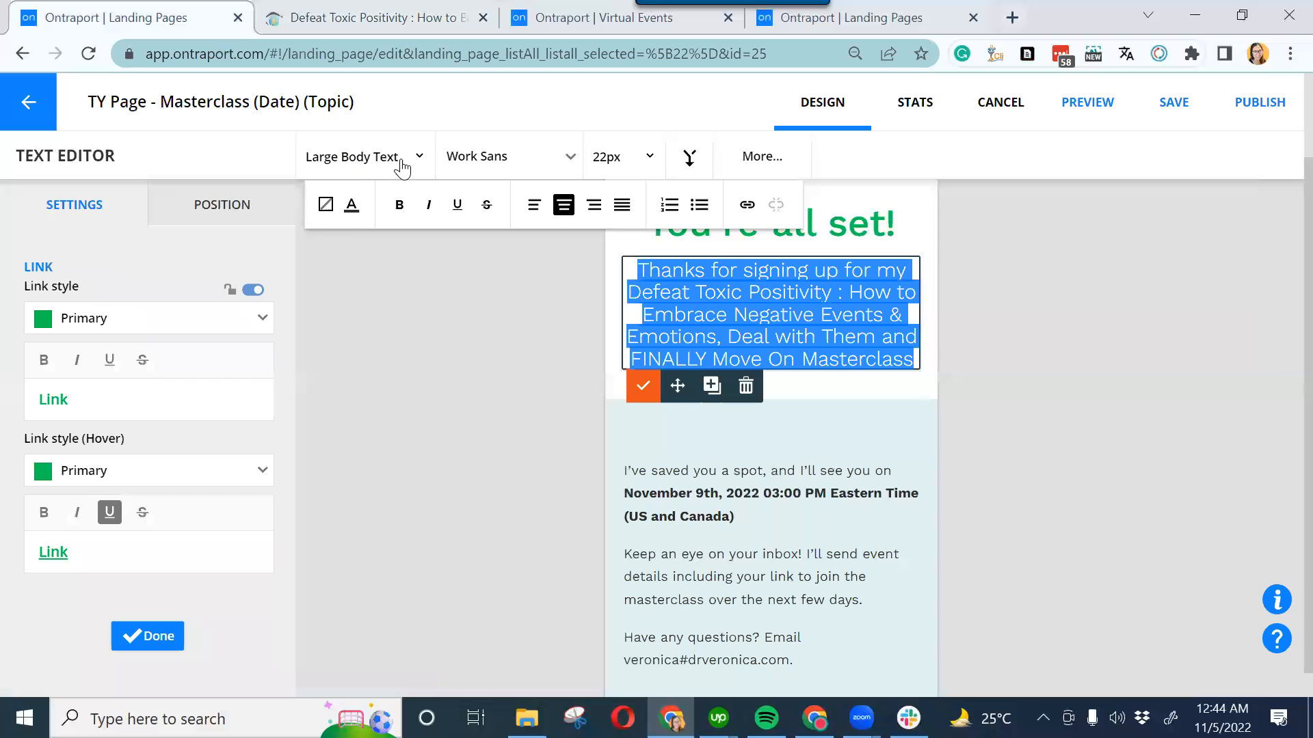
pyautogui.click(419, 158)
pyautogui.moveTo(452, 217); pyautogui.dragTo(531, 219)
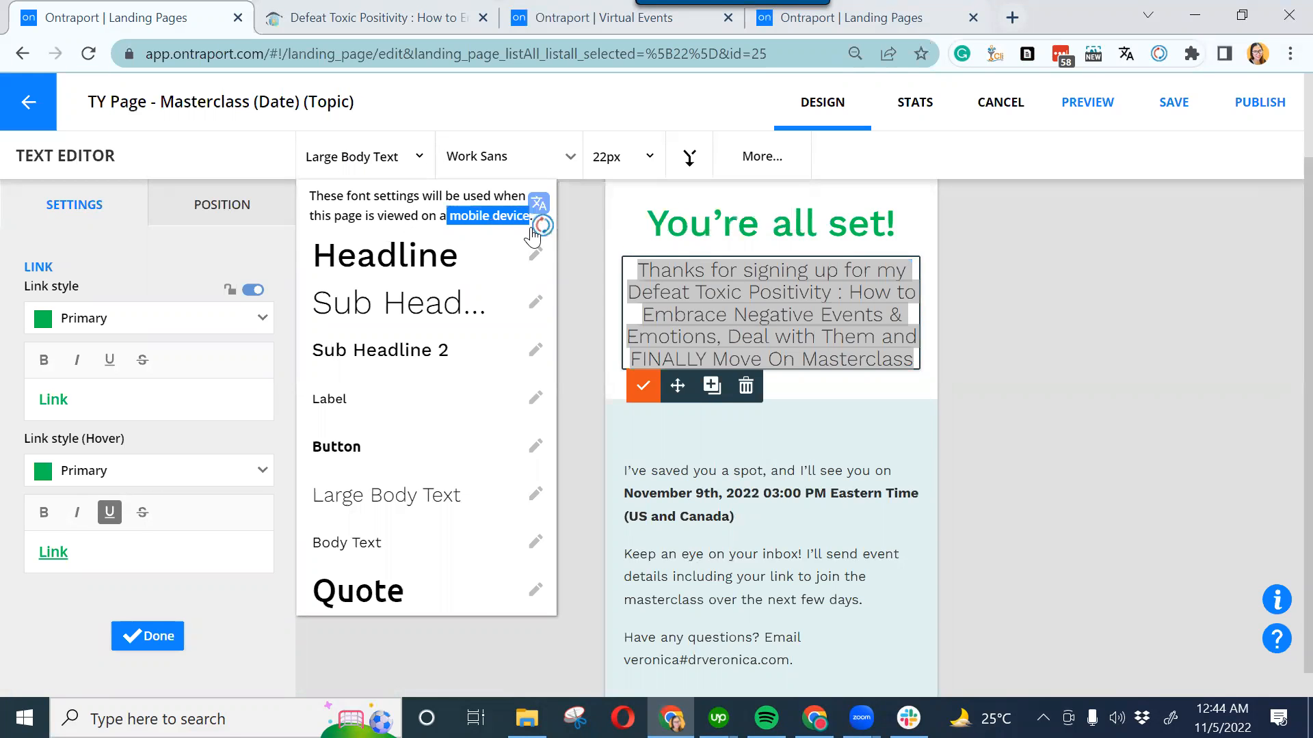
pyautogui.click(1149, 337)
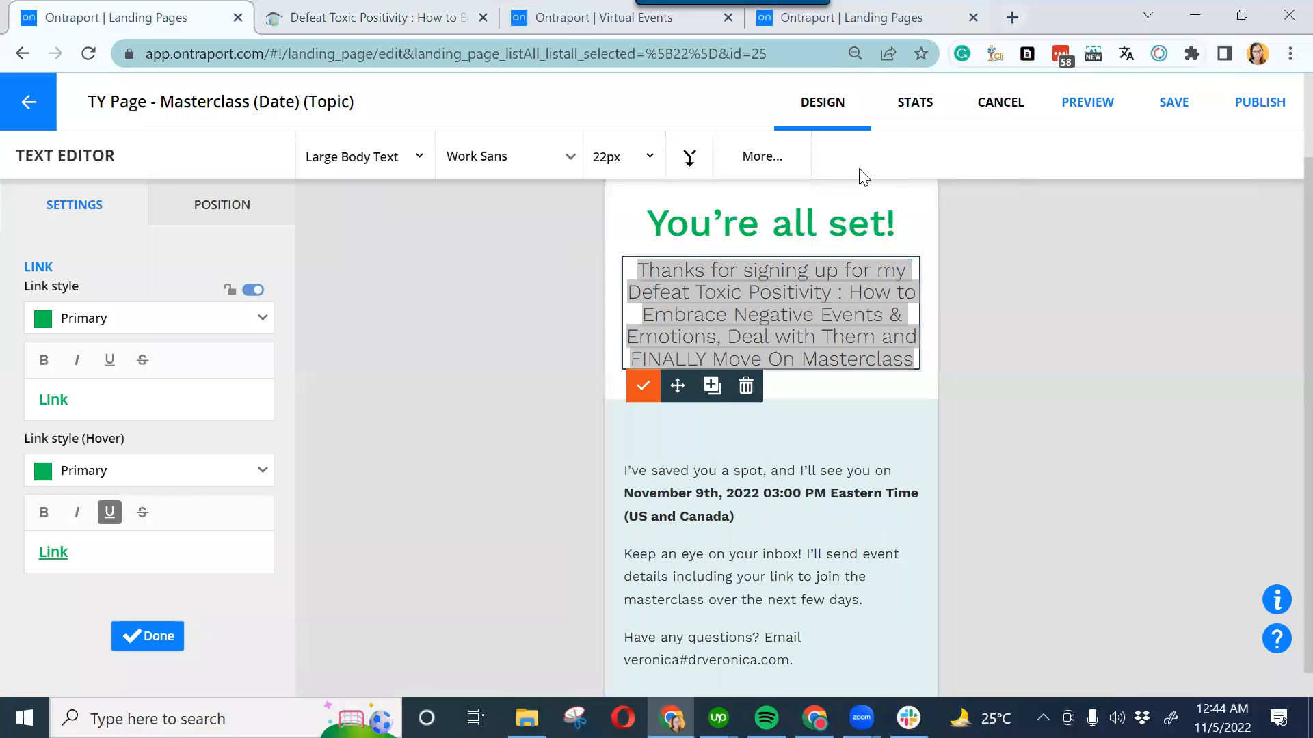
pyautogui.click(1010, 114)
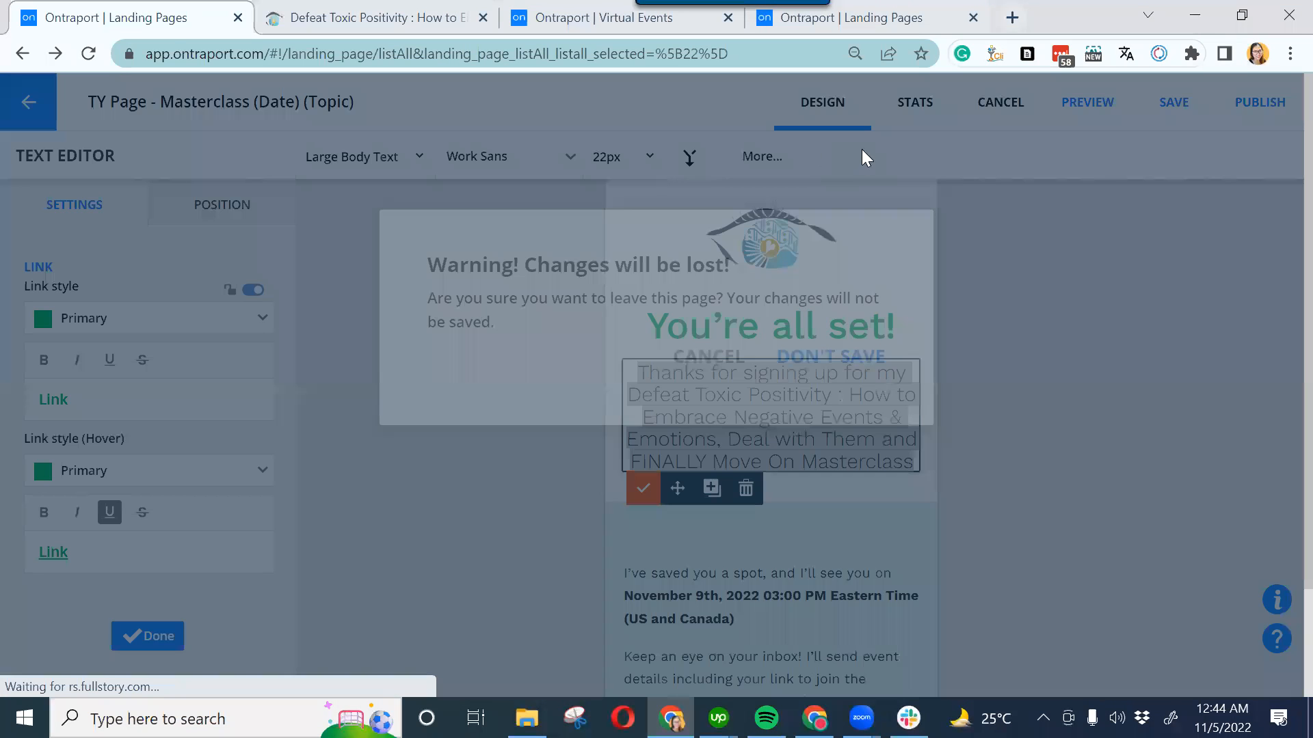
pyautogui.click(703, 366)
pyautogui.click(164, 636)
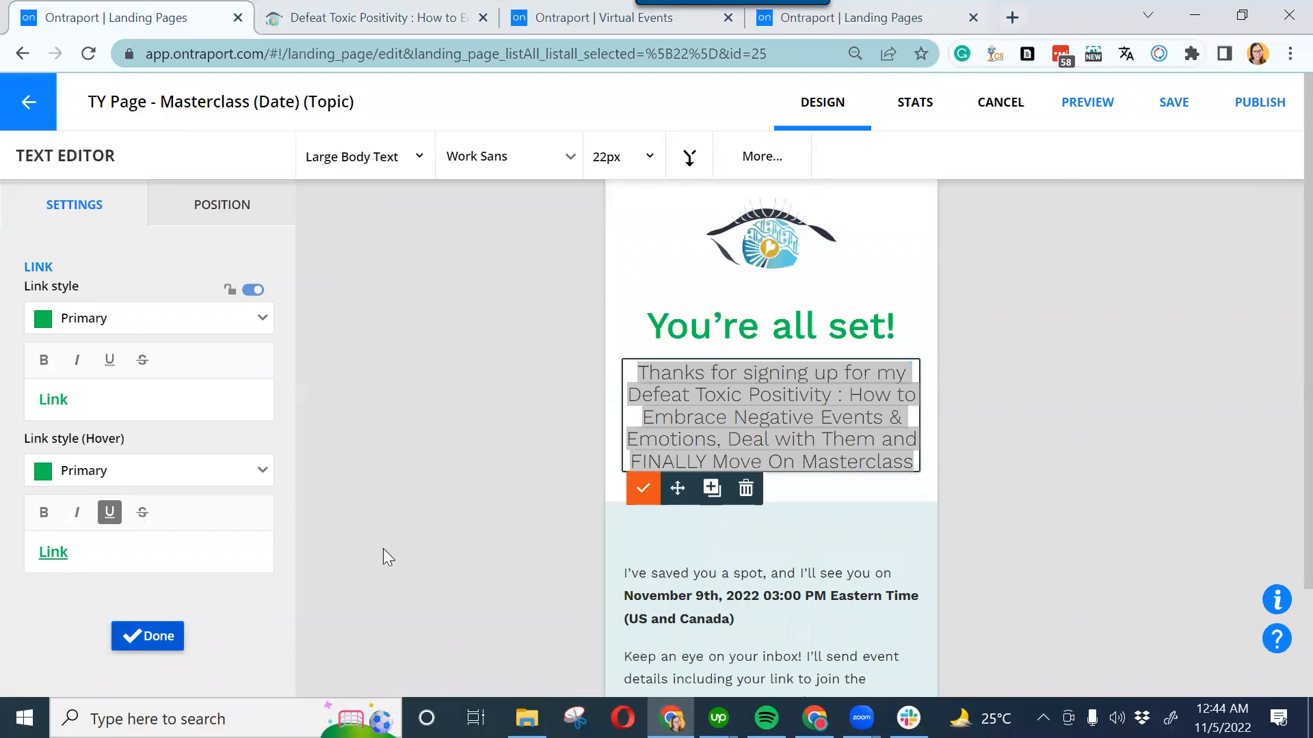
# Save the thank-you page and publish its unpublished changes
pyautogui.click(1198, 108)
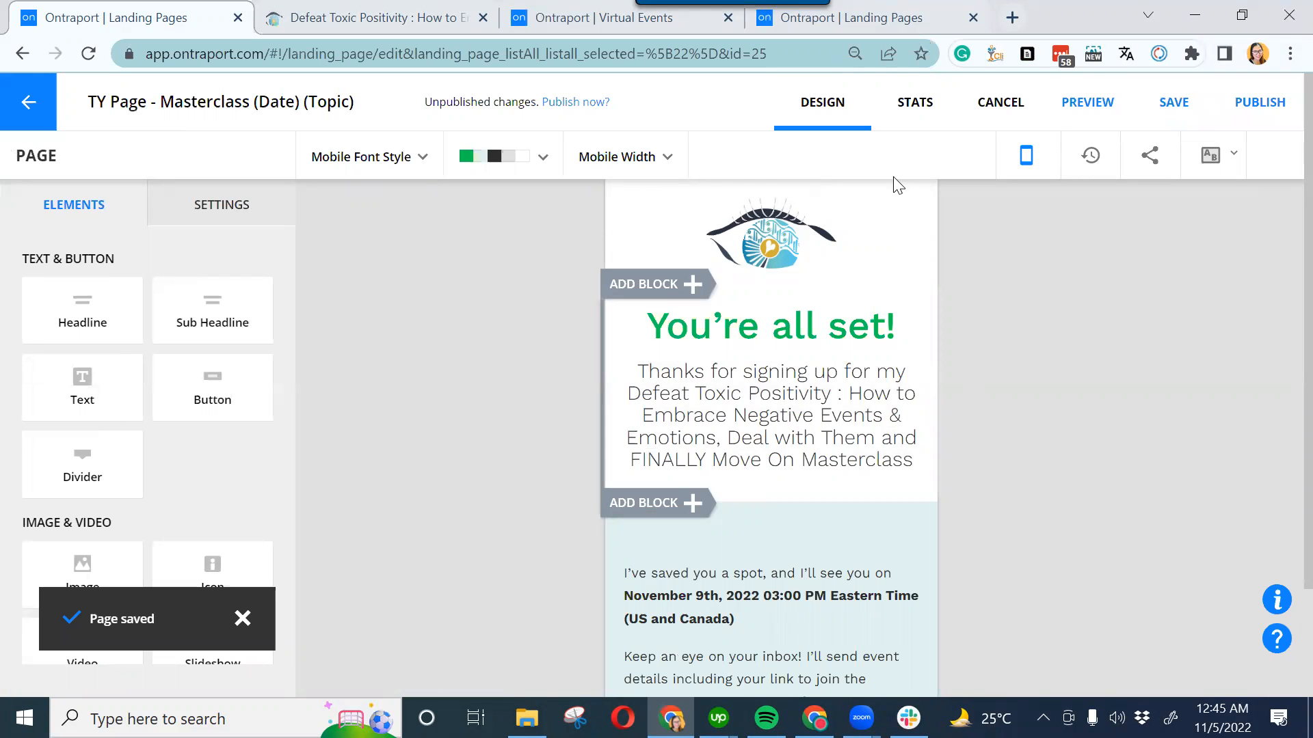
pyautogui.click(1026, 155)
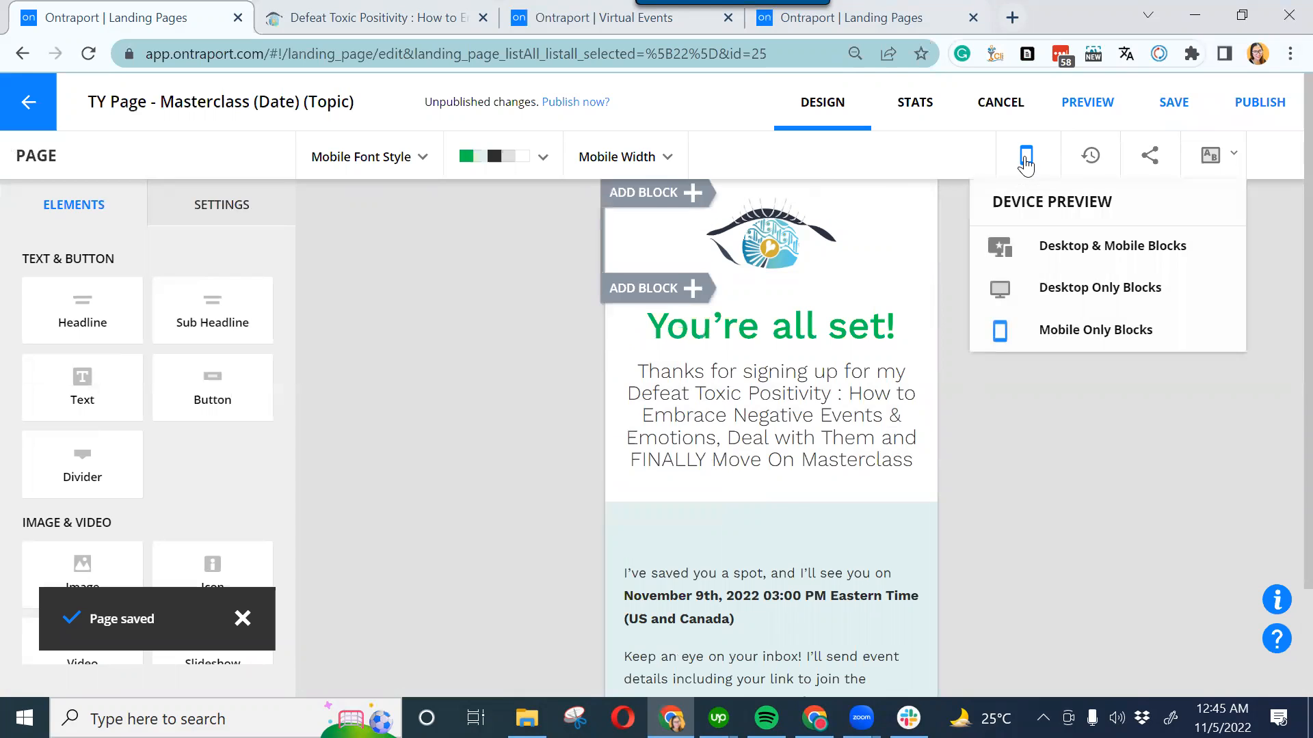
pyautogui.click(1171, 109)
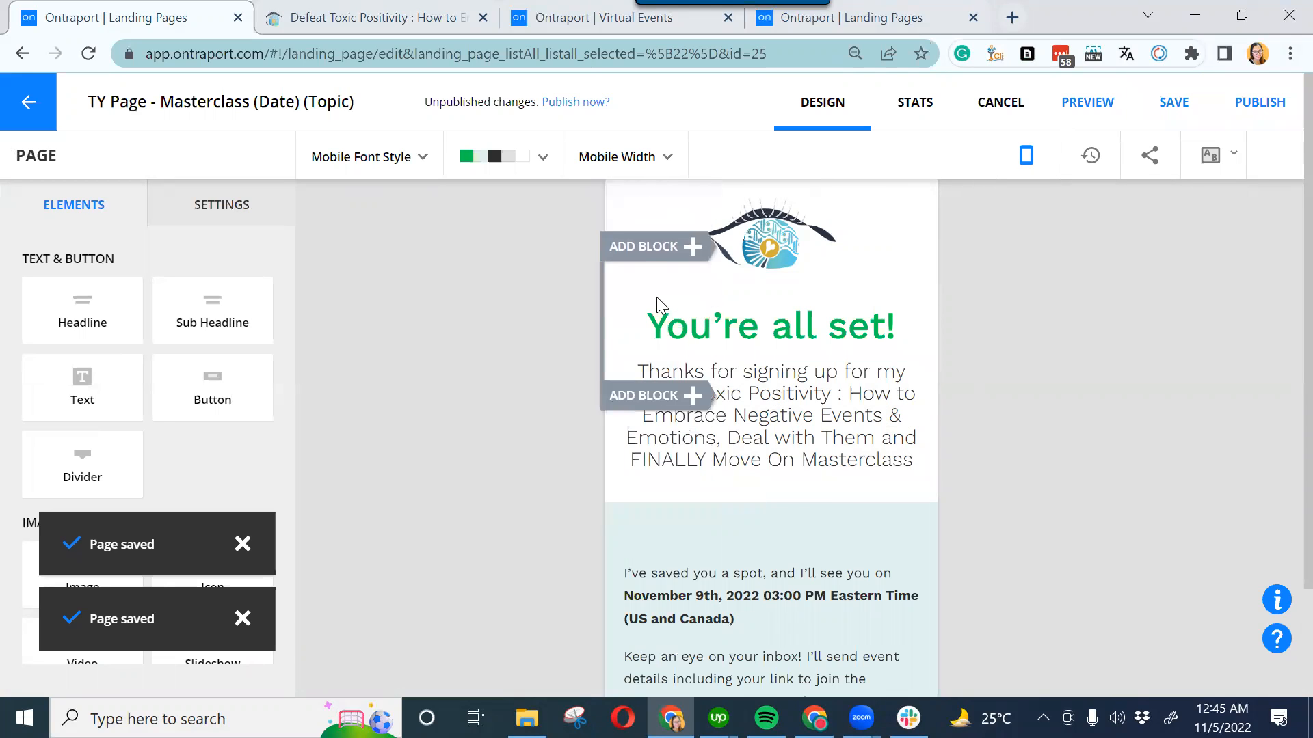
pyautogui.click(567, 105)
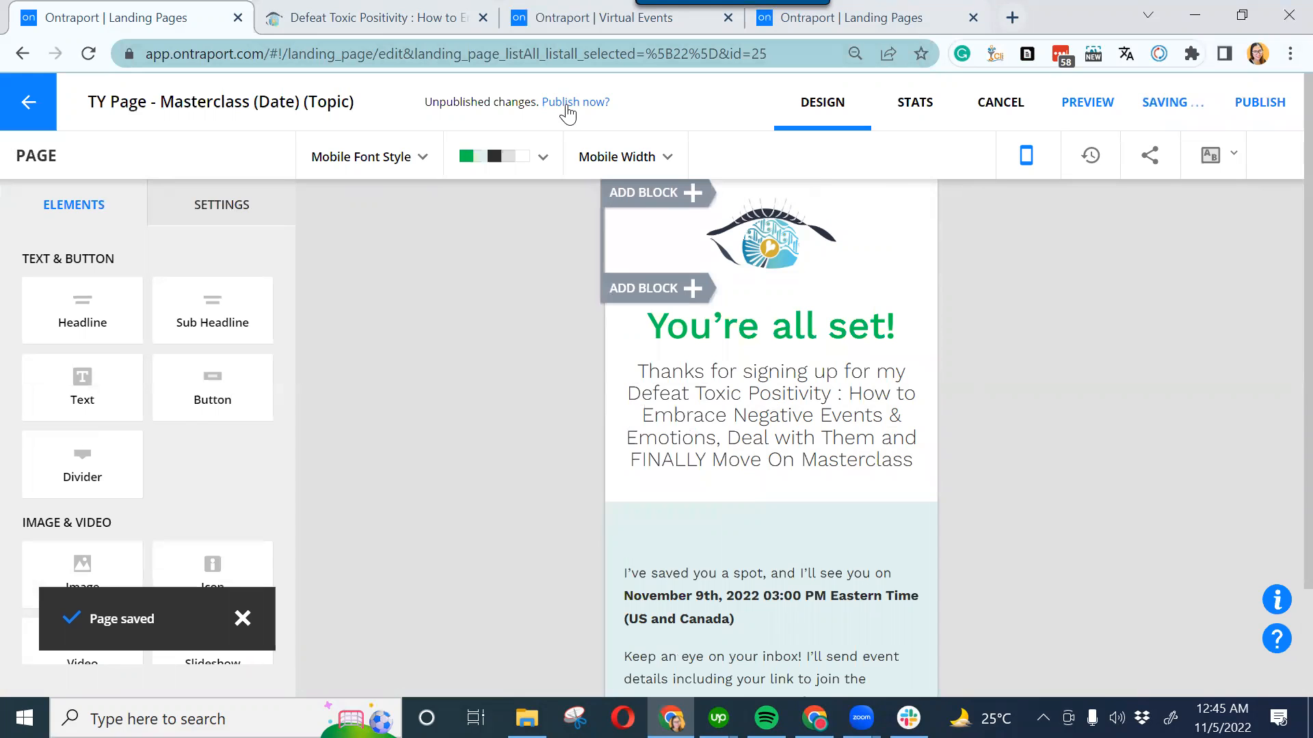
# Copy the web address of the published ty-topic page and switch to the Event SOP page in Notion
pyautogui.click(406, 26)
pyautogui.click(362, 49)
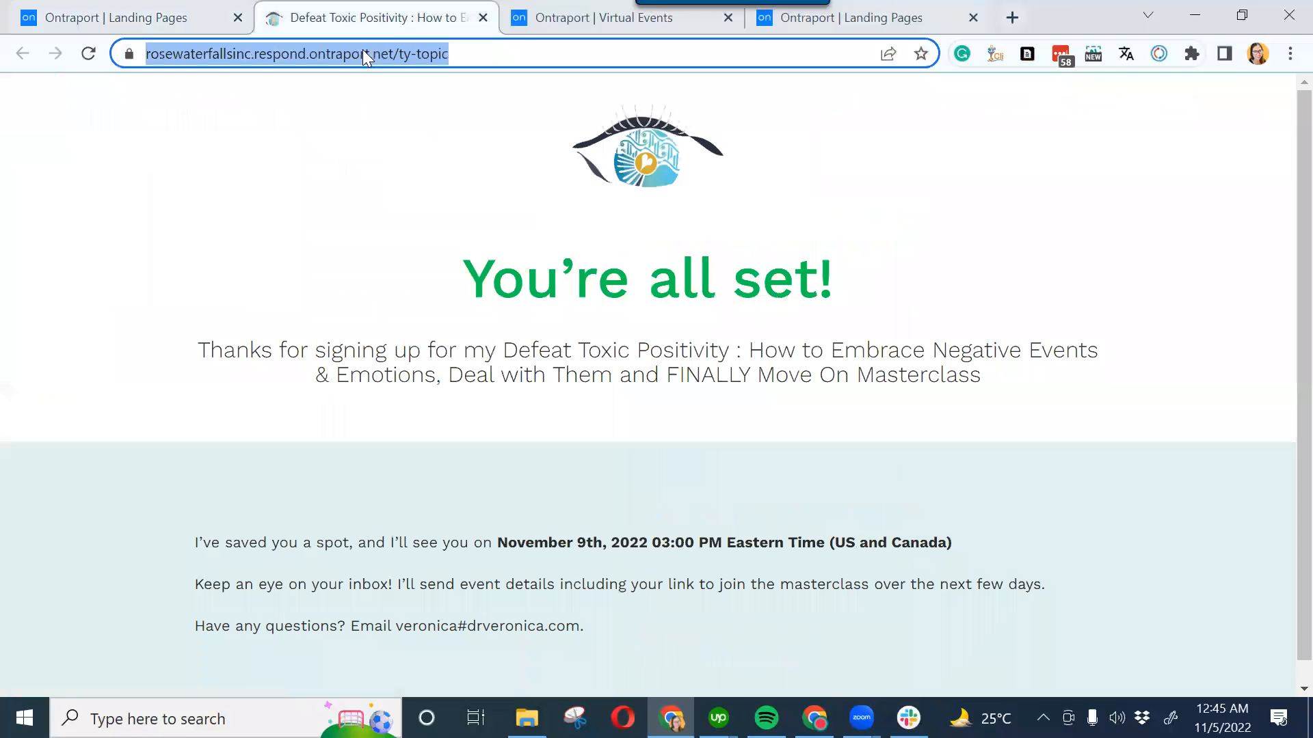
pyautogui.rightClick(362, 49)
pyautogui.click(406, 193)
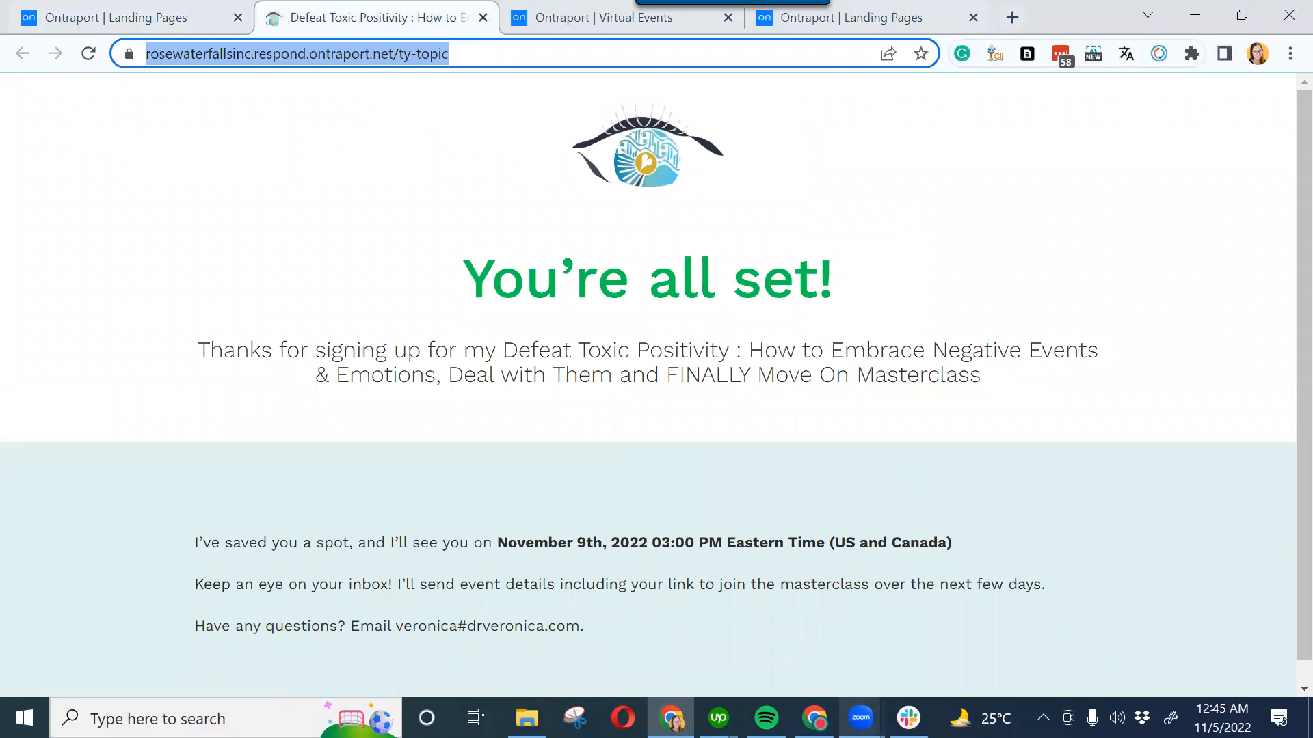
pyautogui.click(814, 718)
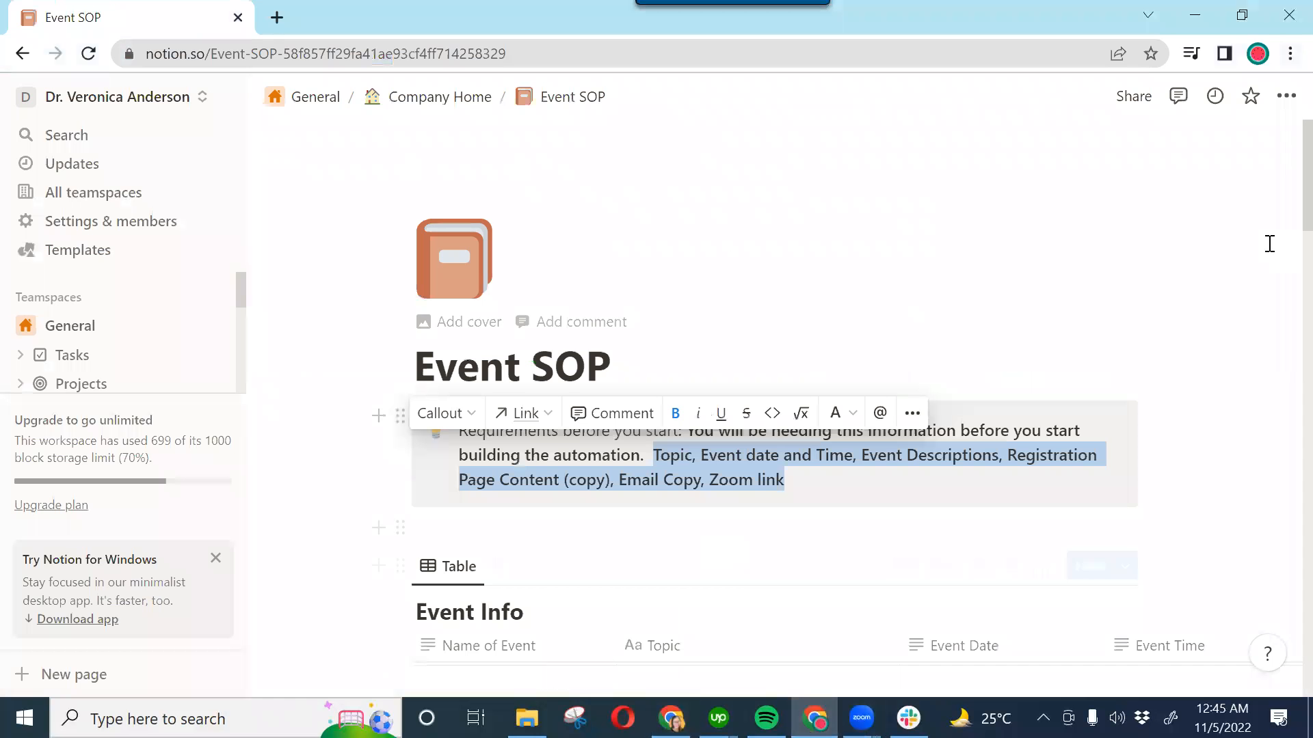
# Add a text property named TY Page at the end of the Event Info table
pyautogui.scroll(-7, 1289, 206)
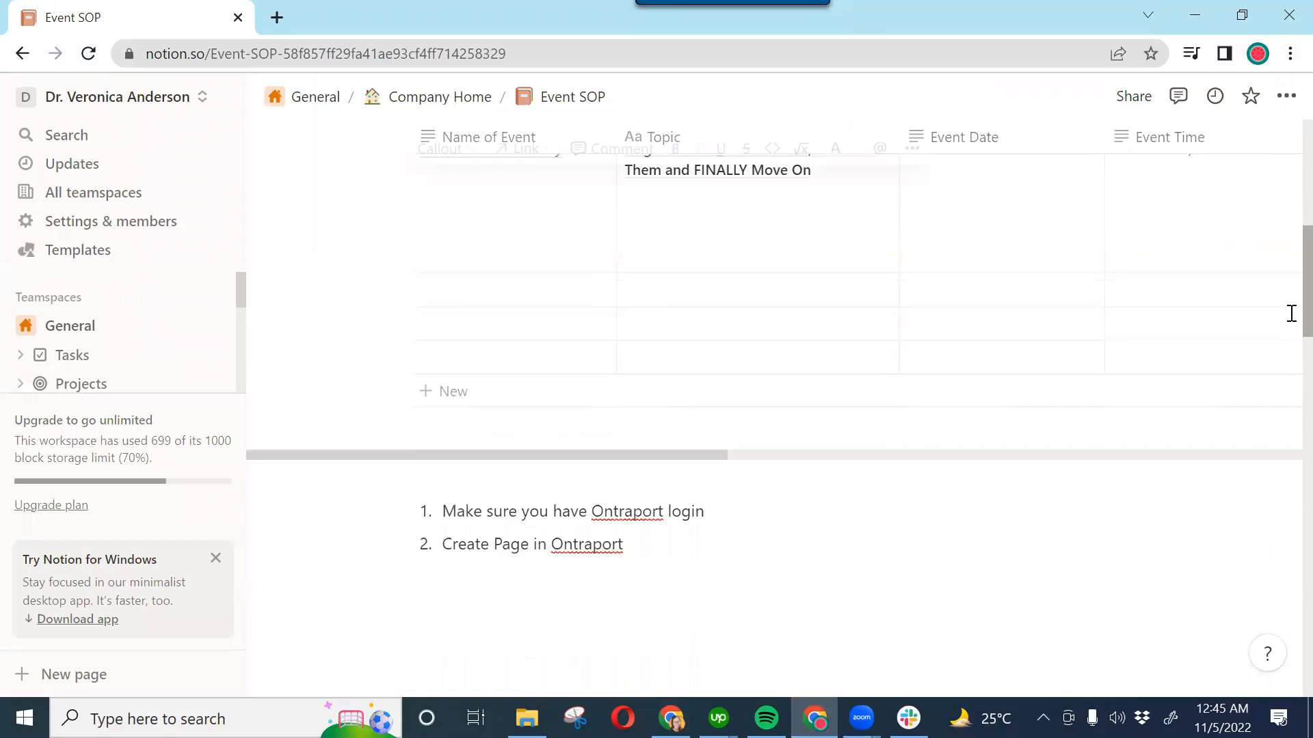
pyautogui.scroll(-5, 1291, 313)
pyautogui.scroll(8, 1289, 417)
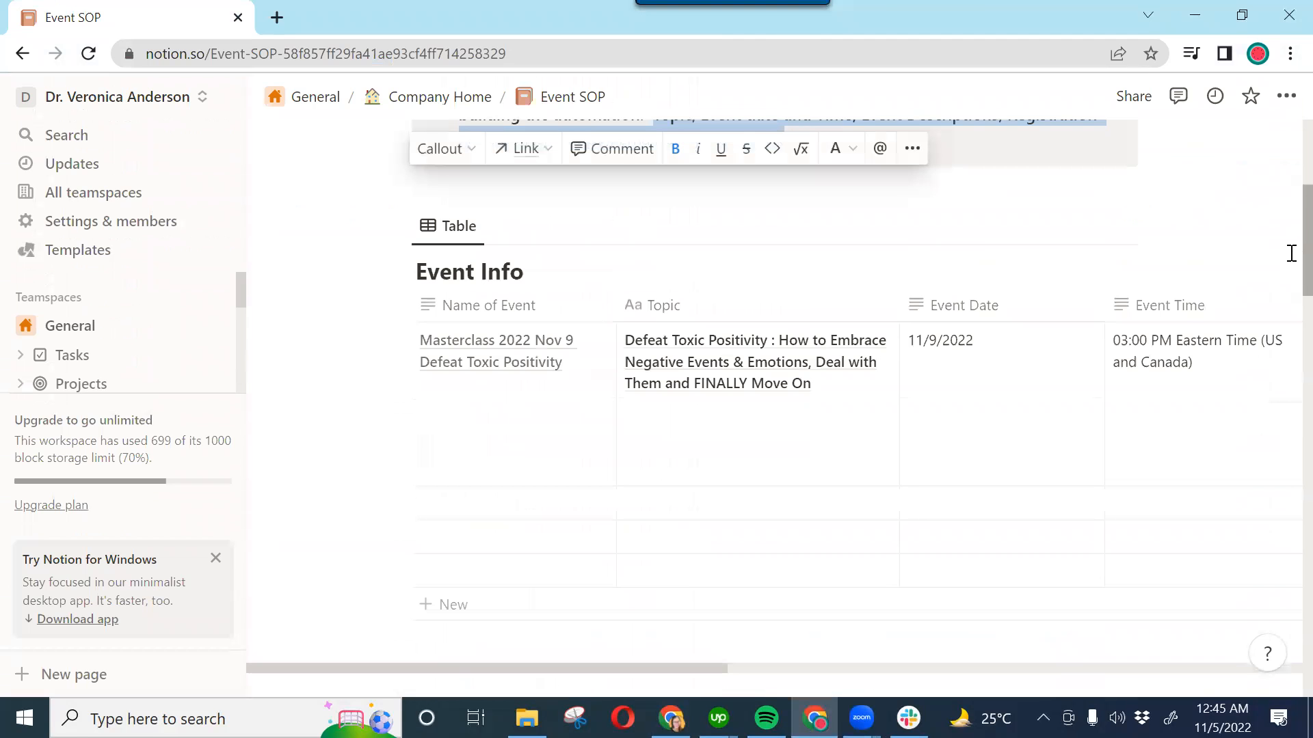
pyautogui.moveTo(603, 668); pyautogui.dragTo(1175, 670)
pyautogui.click(1140, 301)
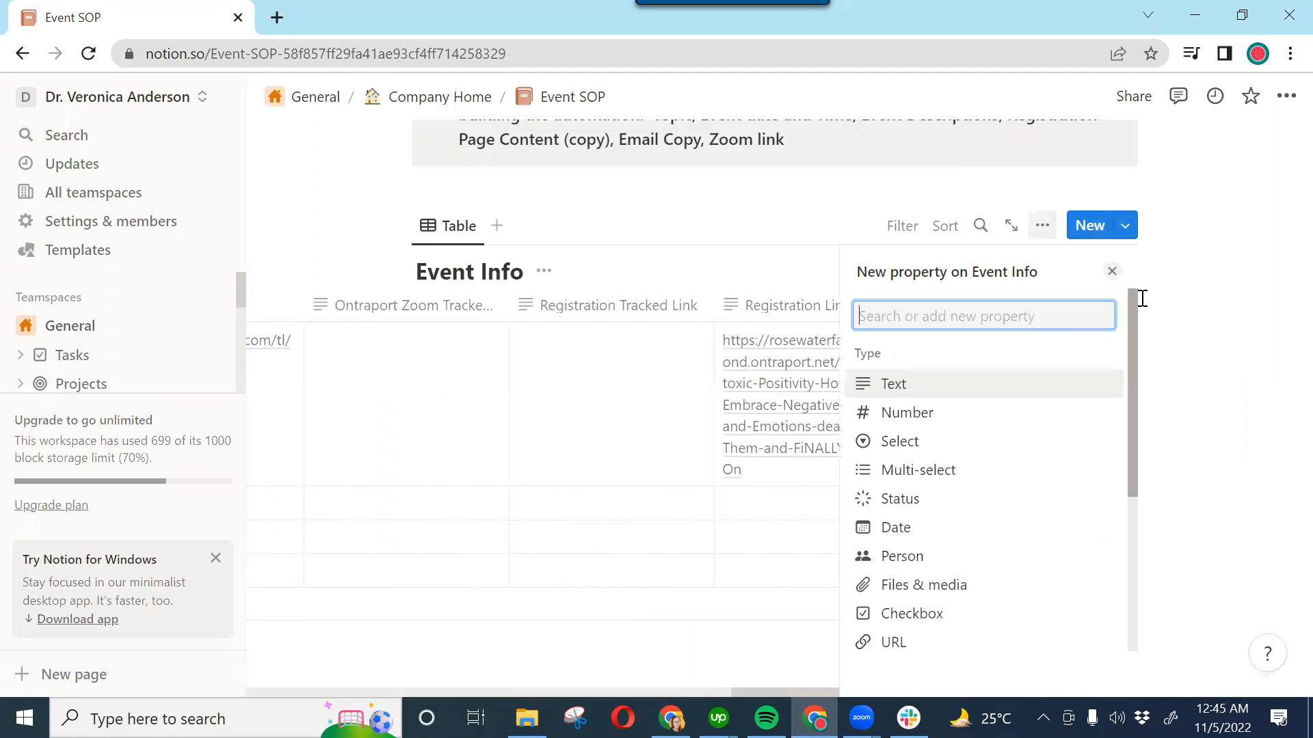
pyautogui.click(980, 389)
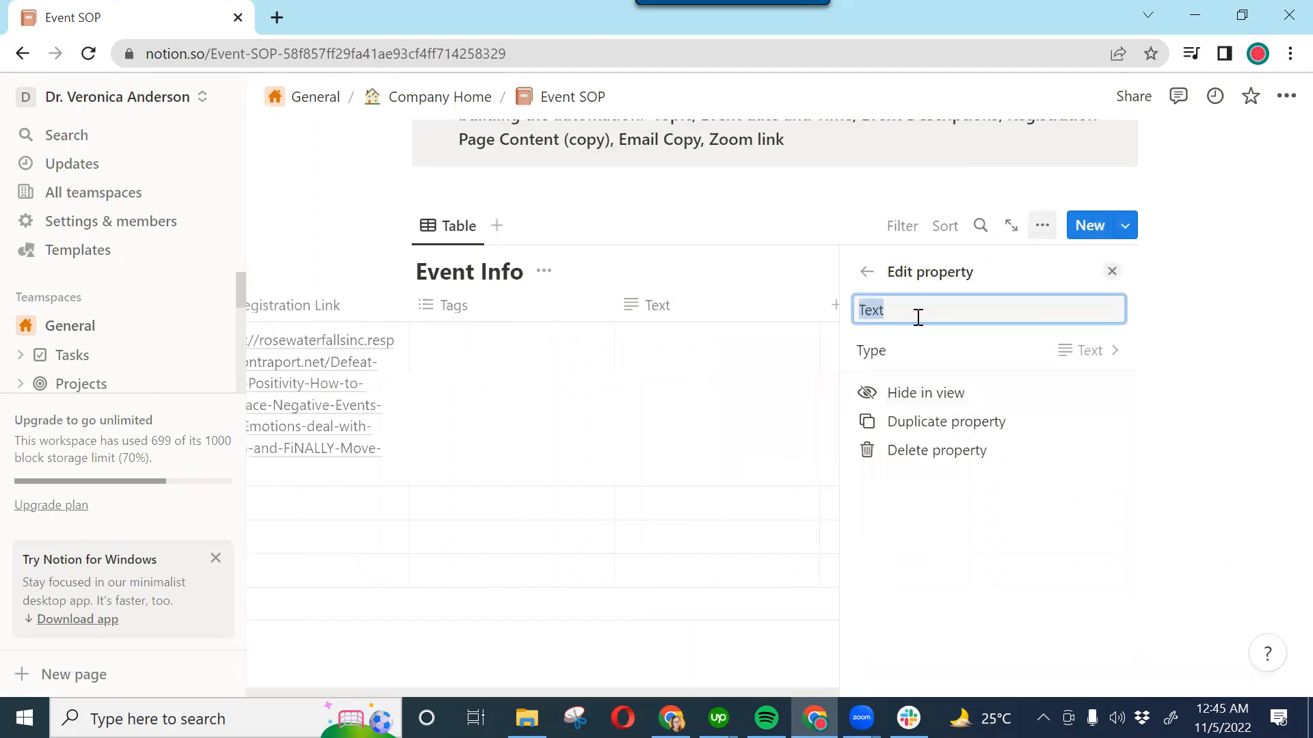
pyautogui.write('YTY')
pyautogui.press('BackSpace')
pyautogui.press('BackSpace')
pyautogui.press('BackSpace')
pyautogui.write('TY Pag')
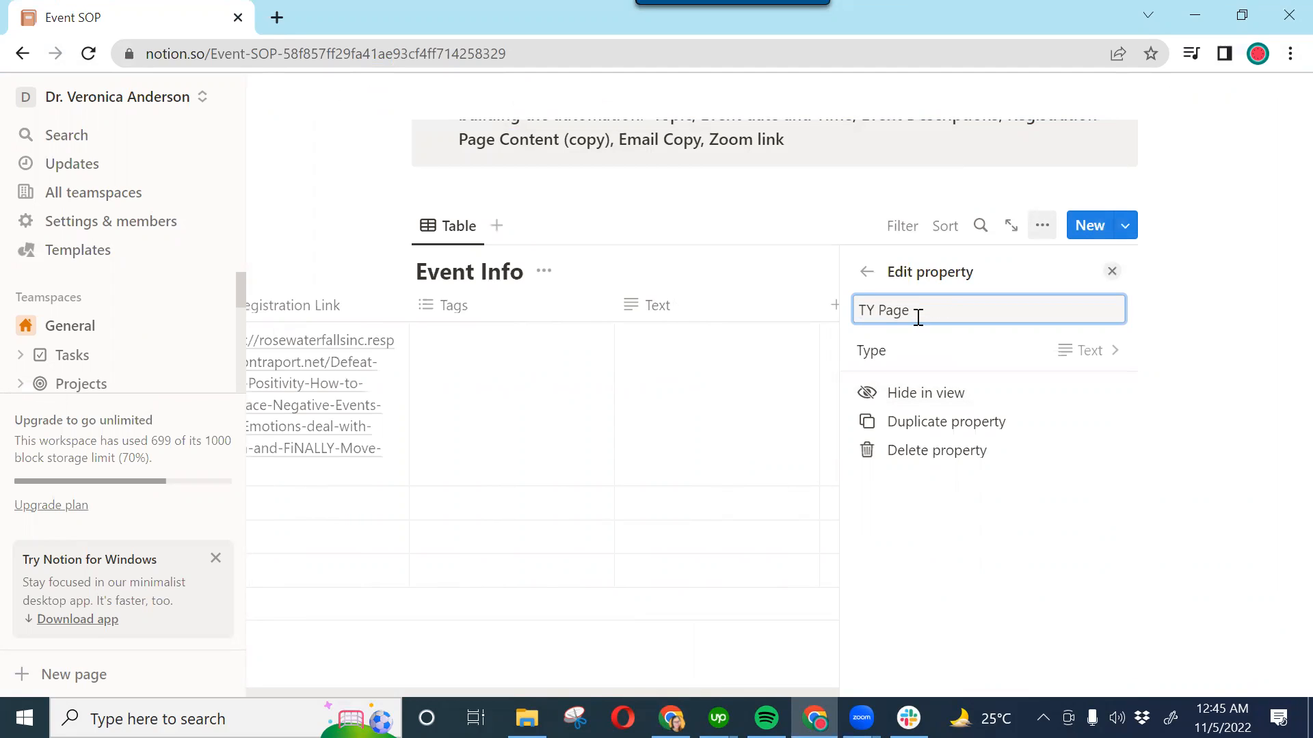
pyautogui.click(1067, 486)
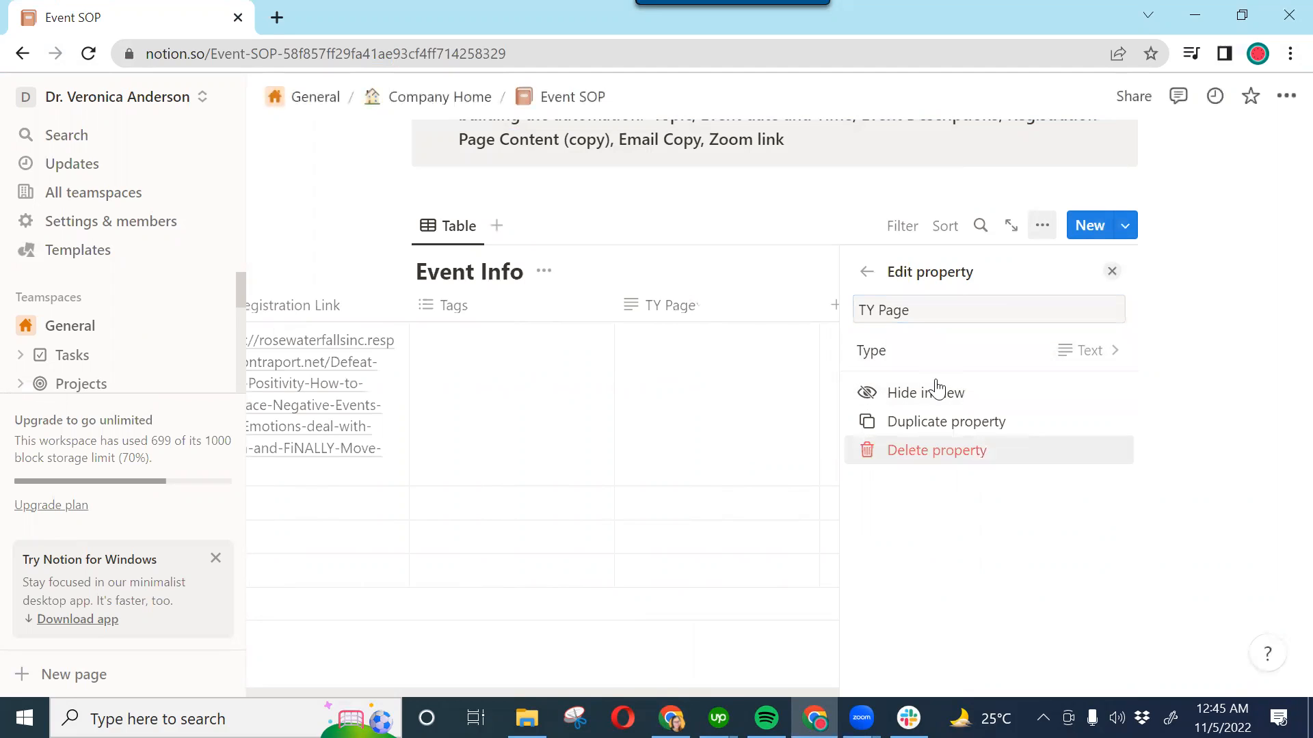
pyautogui.click(899, 353)
pyautogui.click(909, 387)
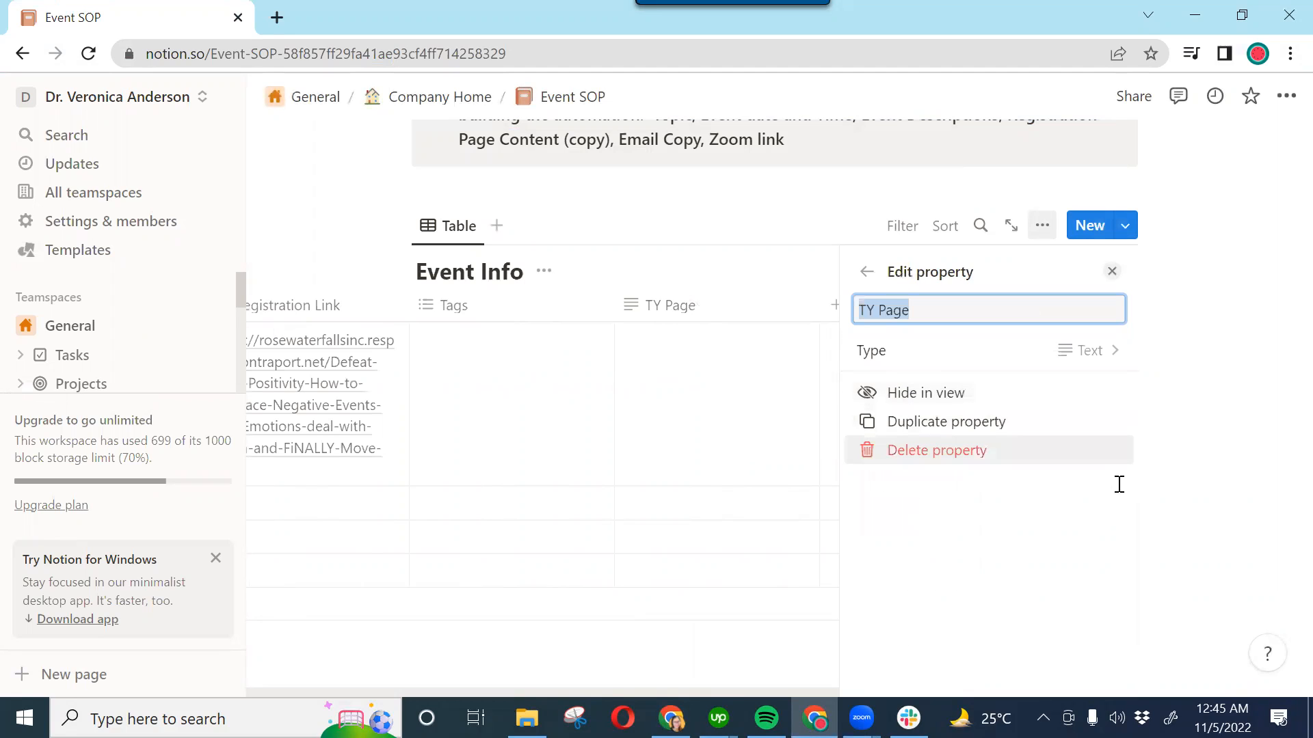
pyautogui.click(1010, 559)
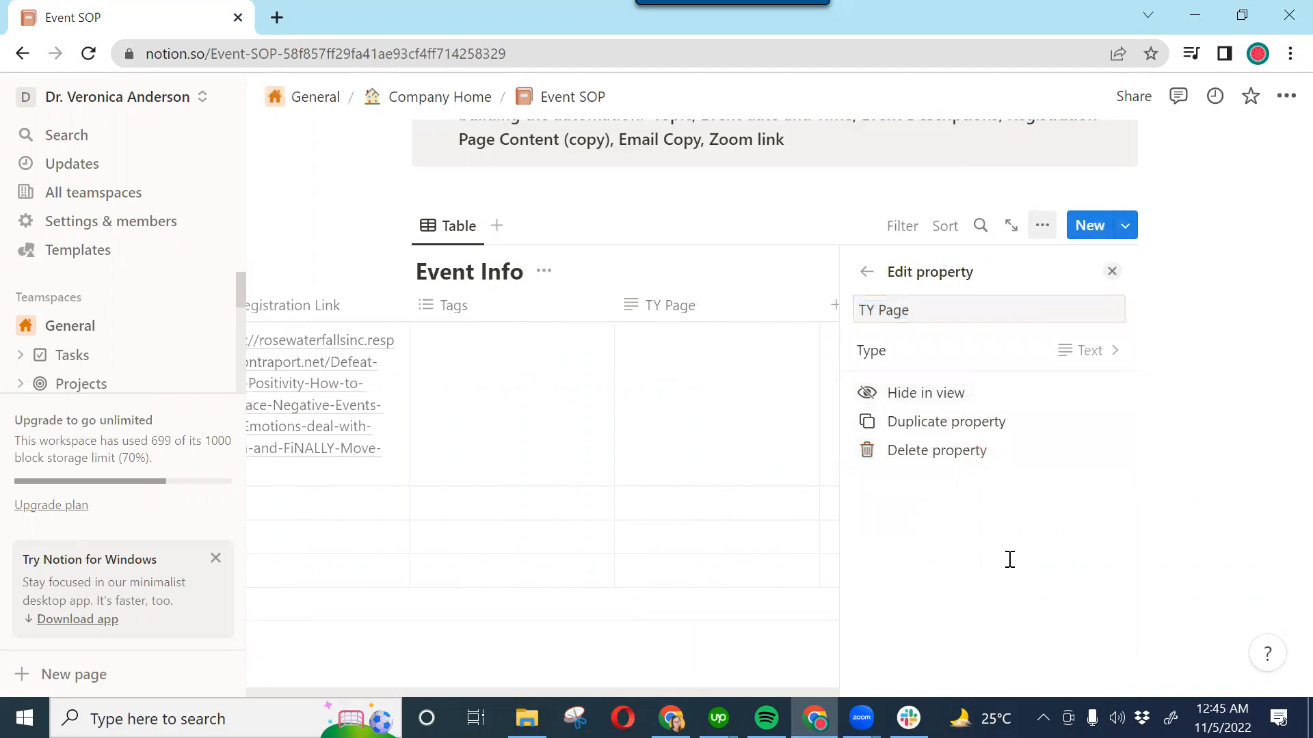
# Add another text property to the Event Info table and try to name it TY Page
pyautogui.click(866, 272)
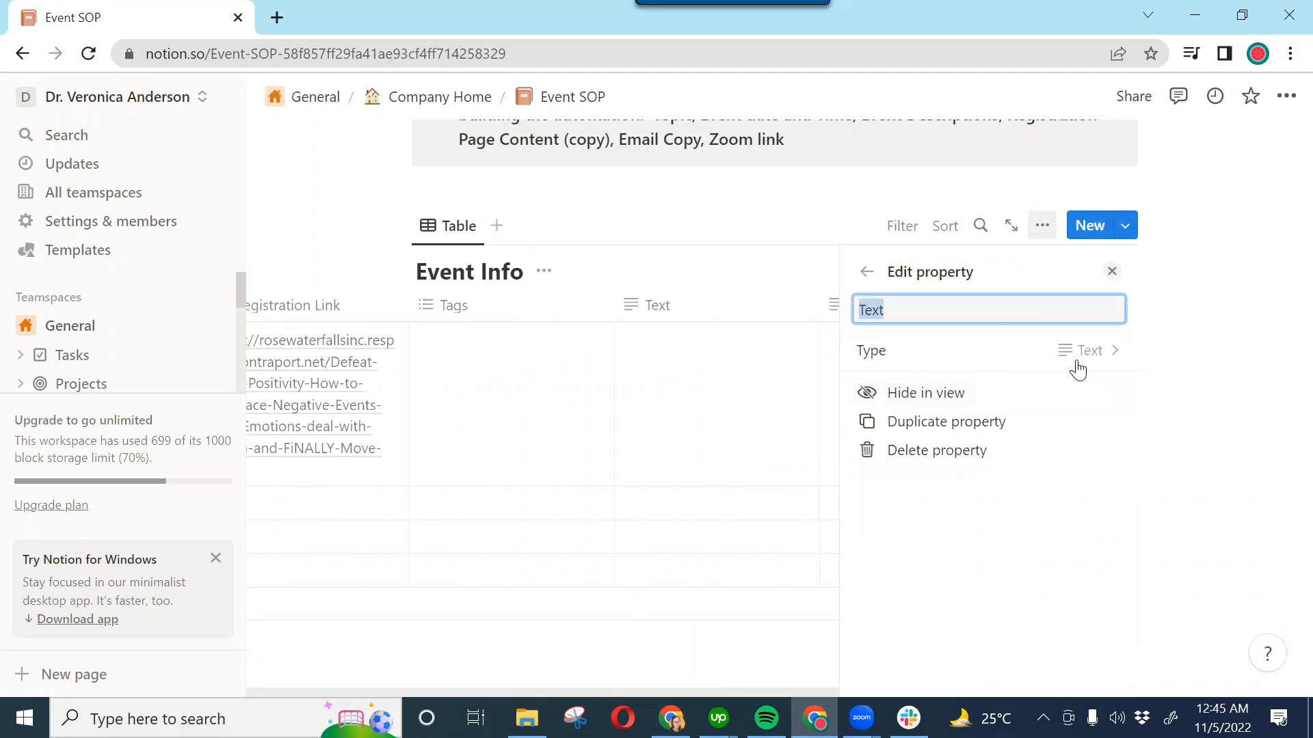
pyautogui.write('T')
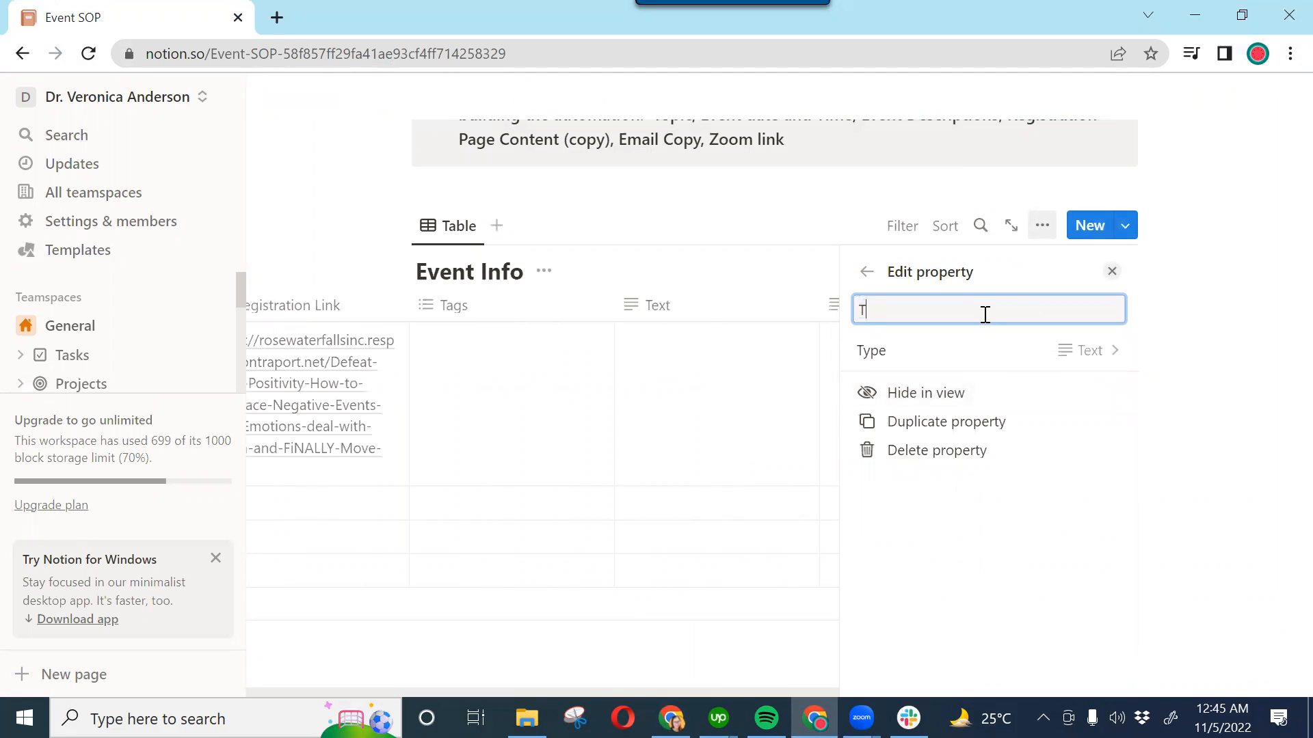
pyautogui.write('Y Page')
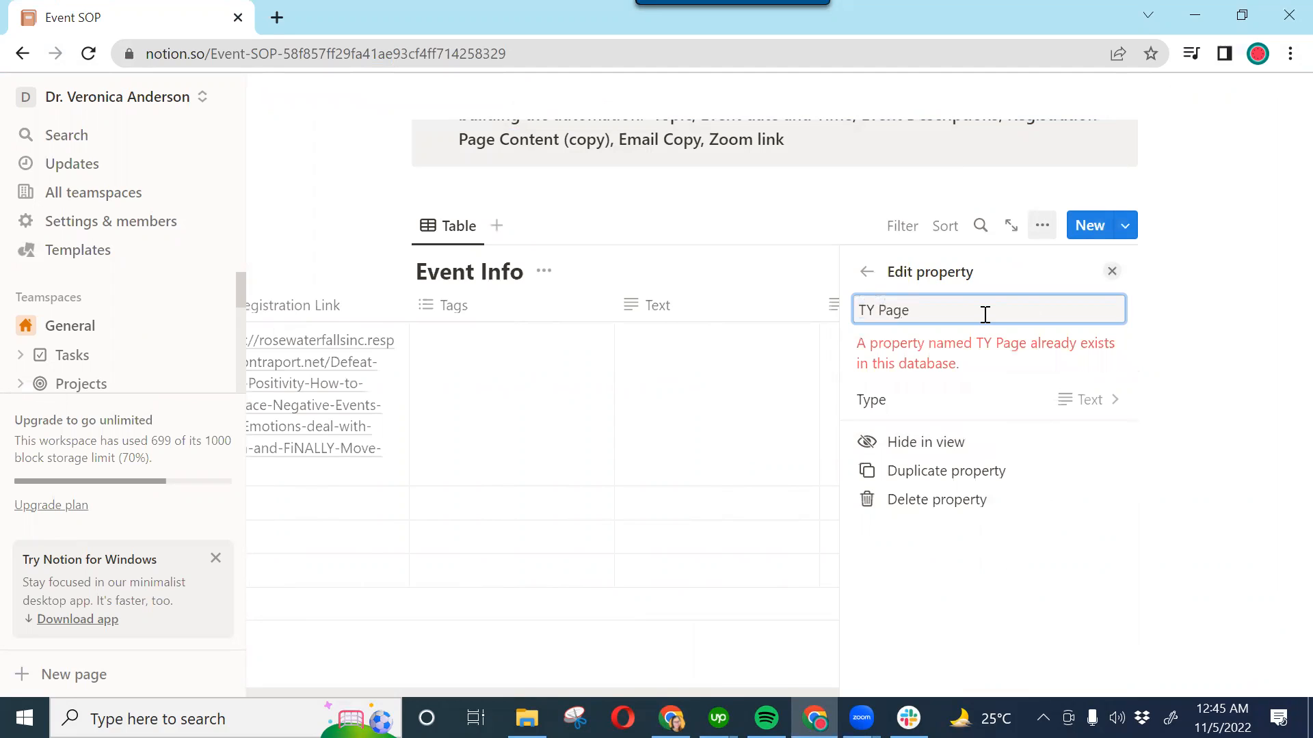
# Close the property settings and move the TY Page column directly after the Registration Link column
pyautogui.click(745, 396)
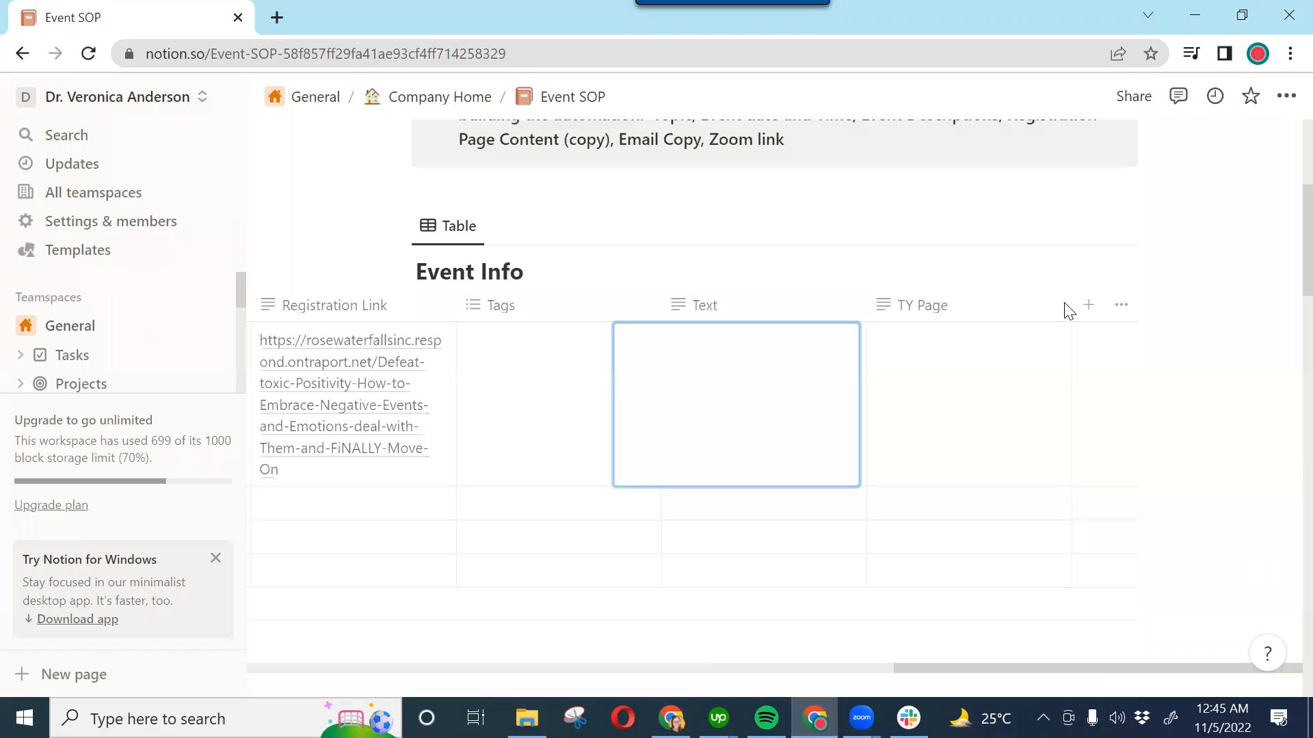
pyautogui.press('Escape')
pyautogui.moveTo(899, 305); pyautogui.dragTo(506, 380)
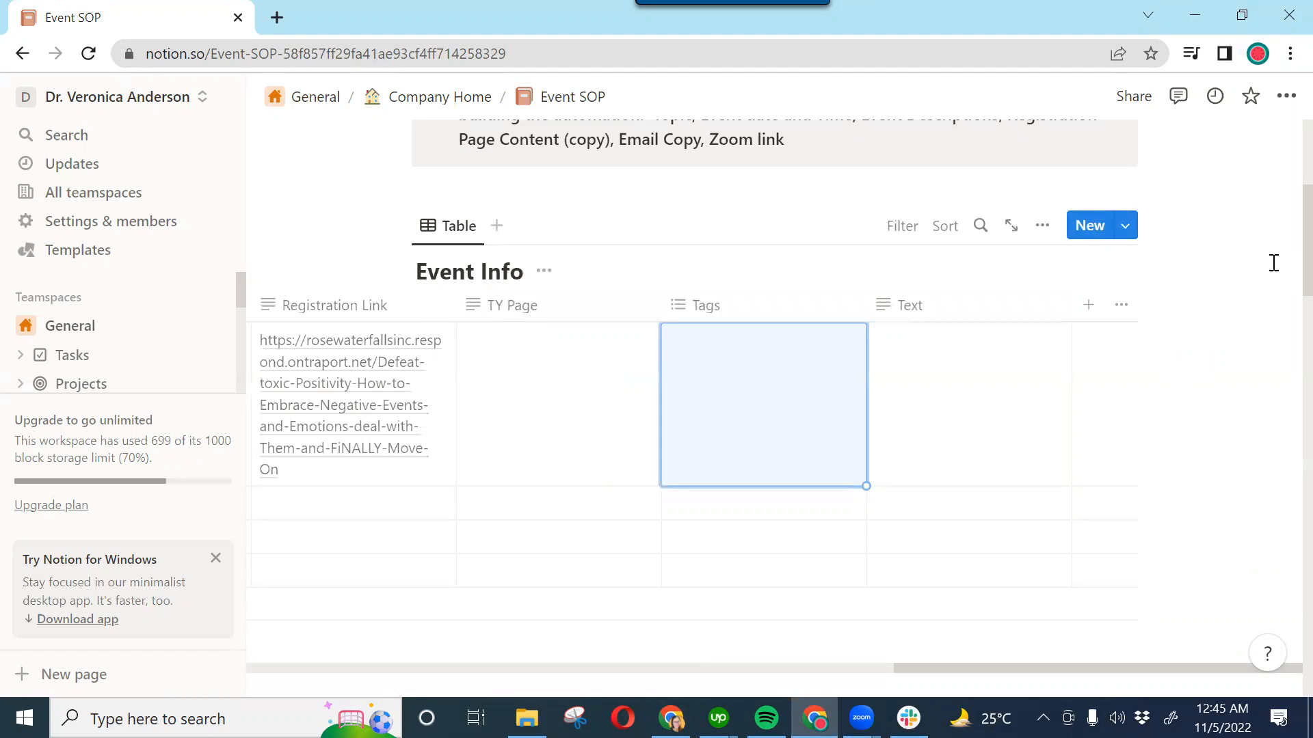
# In the first empty row of Event Info, enter Masterclass Date and Topic as the event name and T[opic as the topic
pyautogui.scroll(-3, 1187, 357)
pyautogui.moveTo(976, 477); pyautogui.dragTo(353, 459)
pyautogui.click(414, 313)
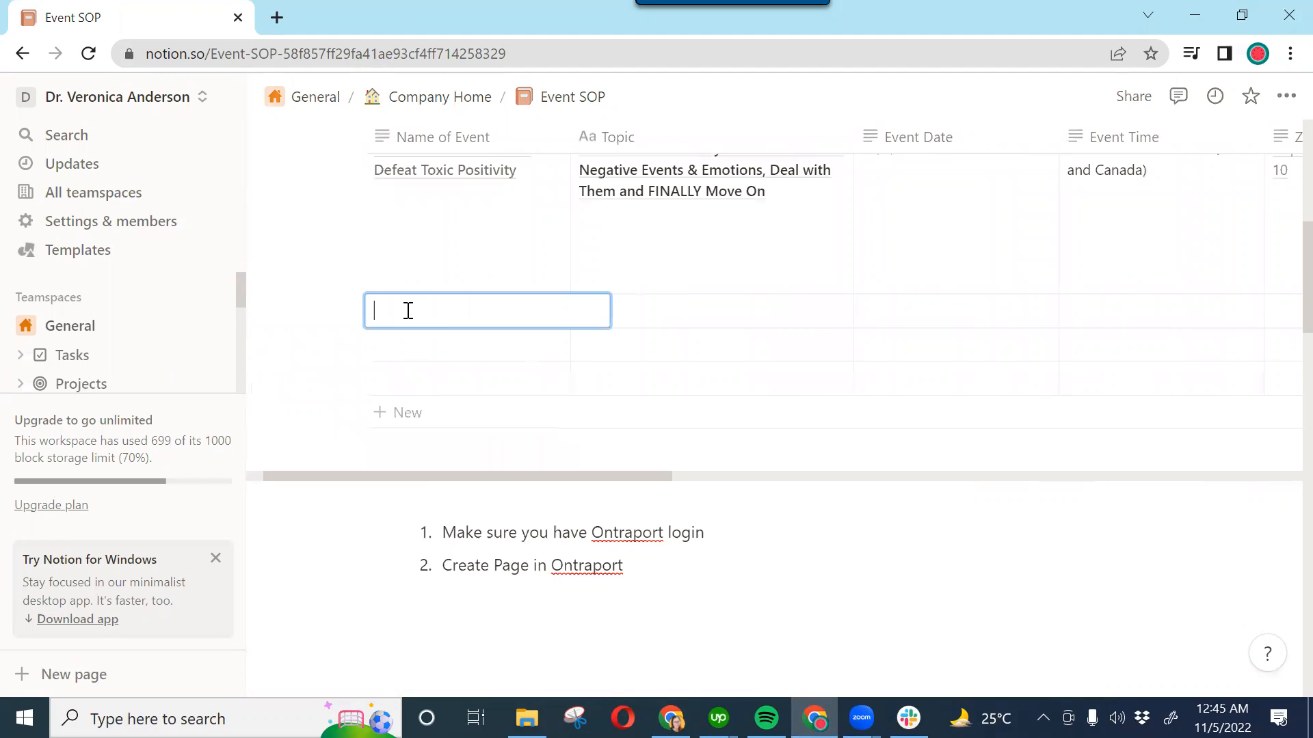
pyautogui.write('E')
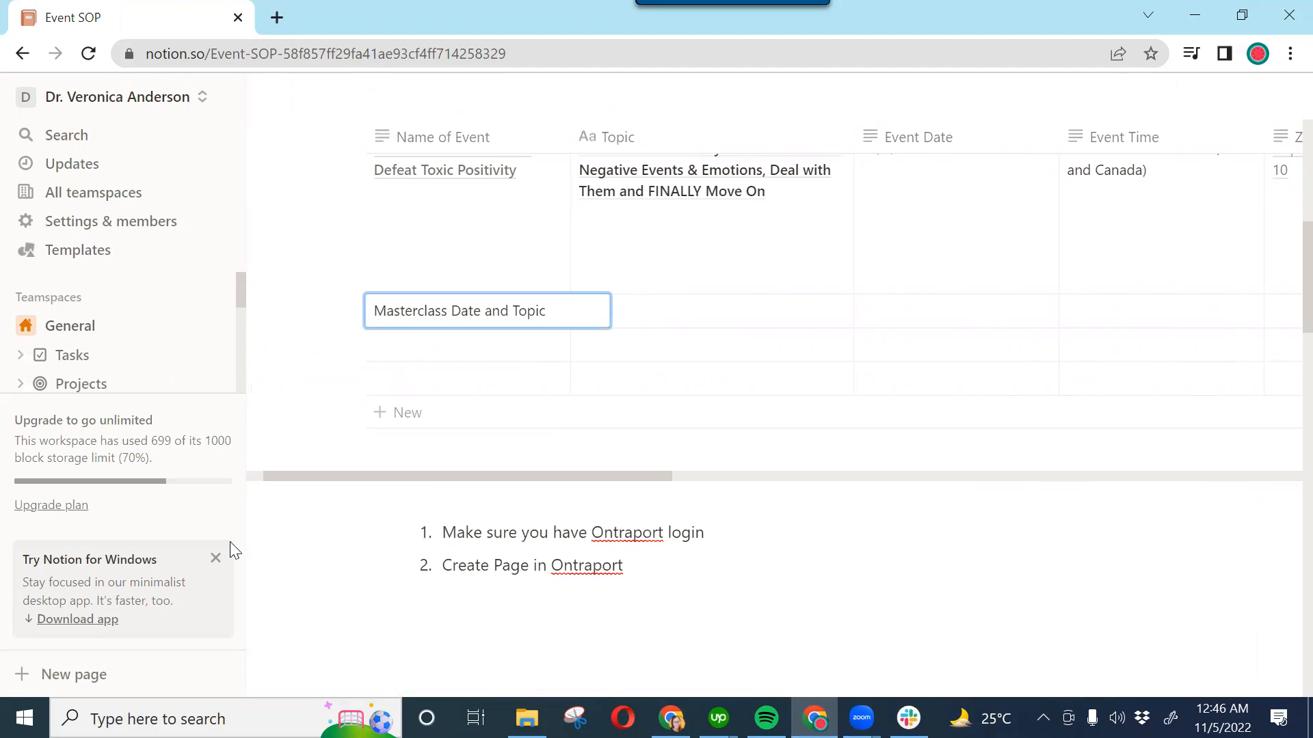
pyautogui.click(673, 313)
pyautogui.write('Tio')
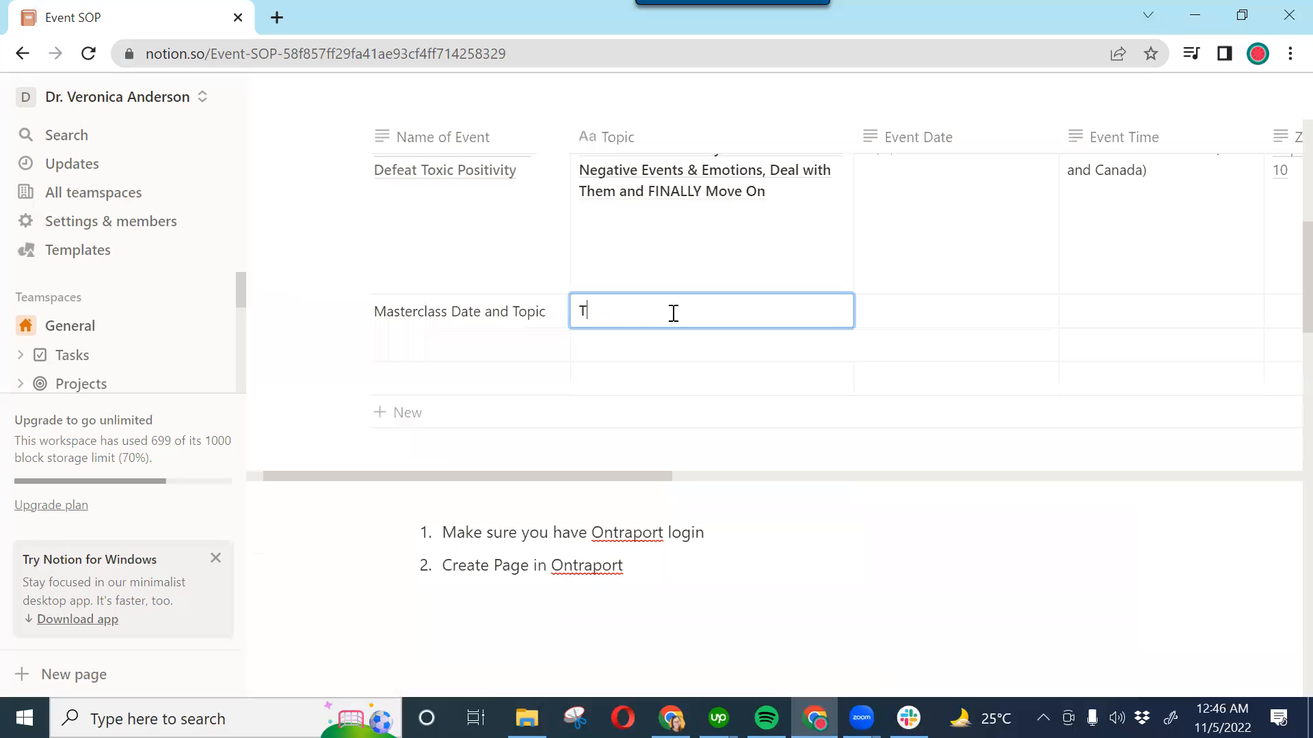
pyautogui.press('Escape')
# Set the Event Date of the Masterclass Date and Topic row to November 20, 2022
pyautogui.click(969, 314)
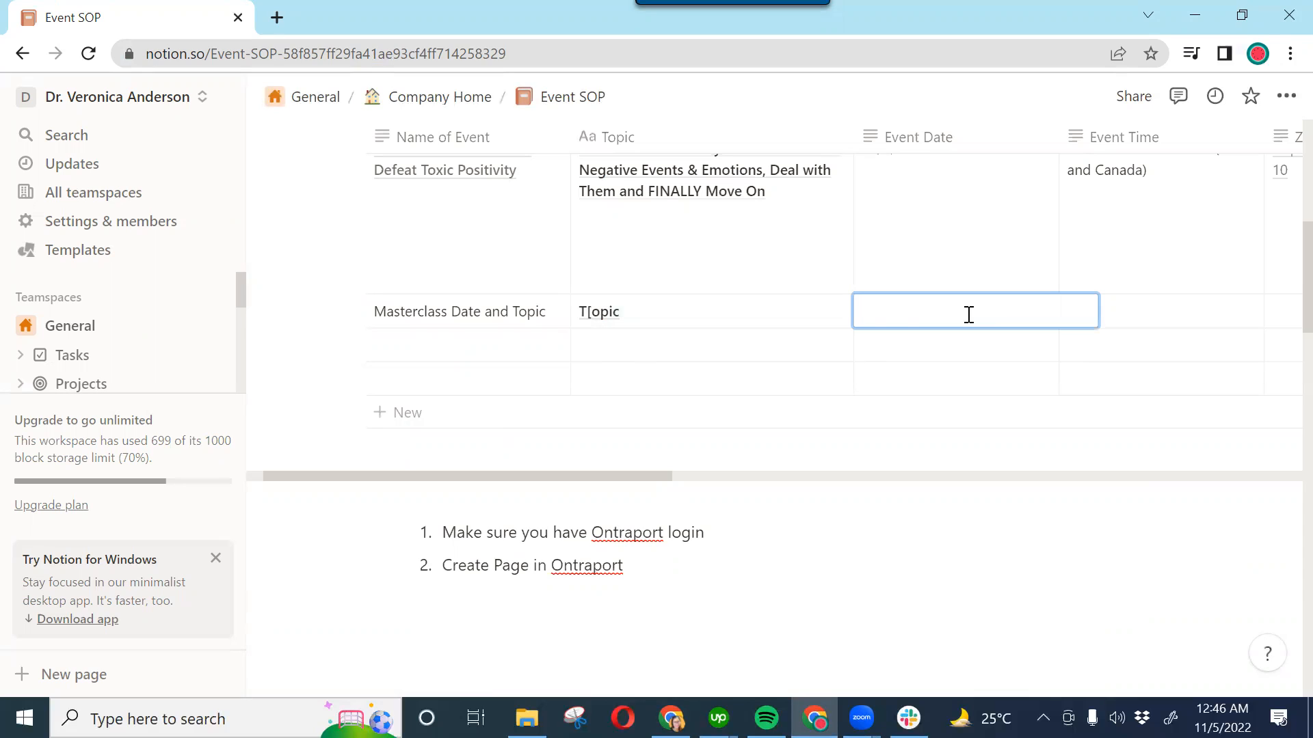
pyautogui.write('November 20, 2022')
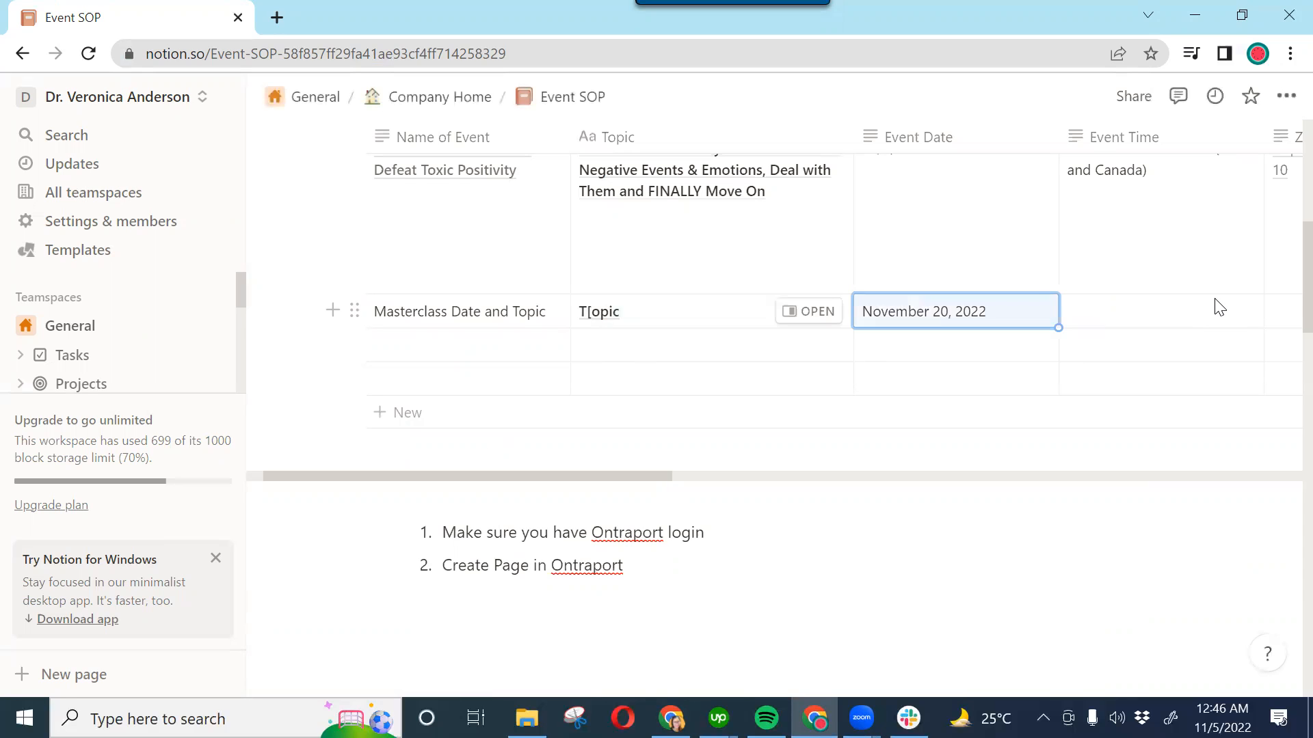
pyautogui.click(1172, 308)
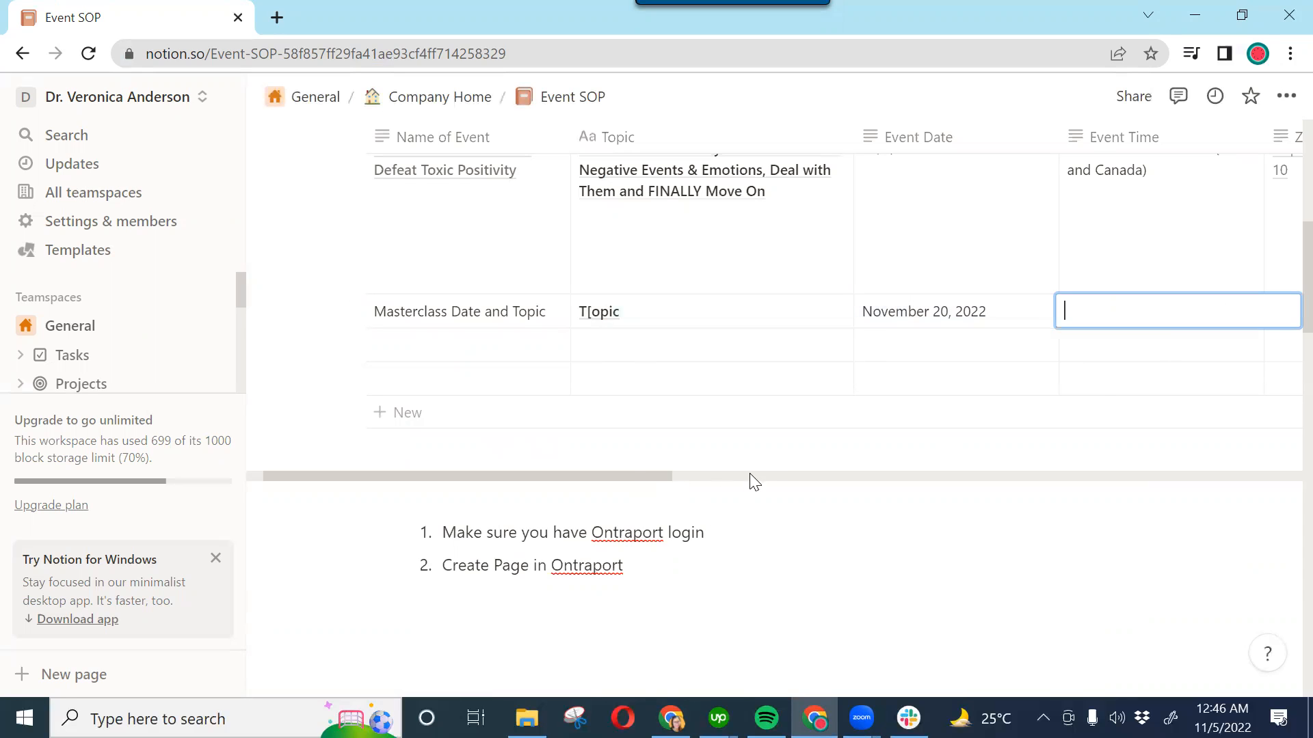
pyautogui.hscroll(5, 650, 475)
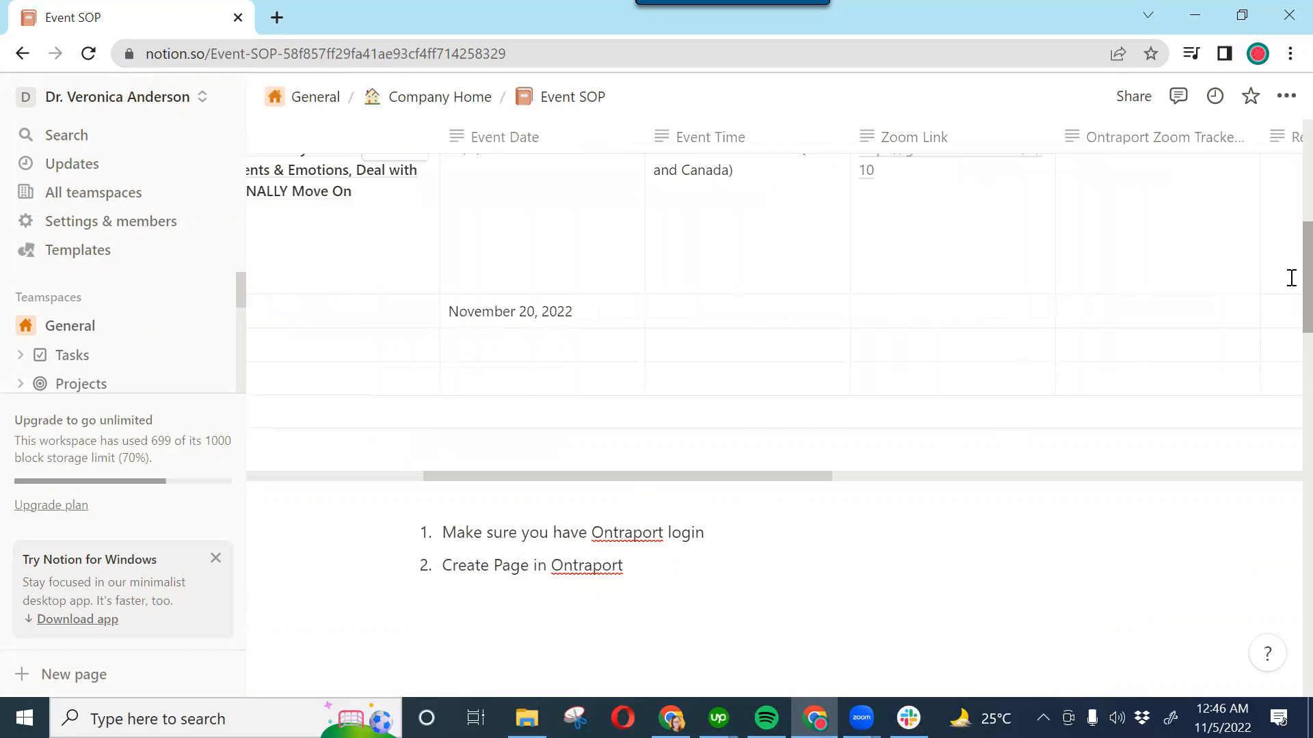
pyautogui.moveTo(1303, 279); pyautogui.dragTo(1302, 255)
pyautogui.click(742, 308)
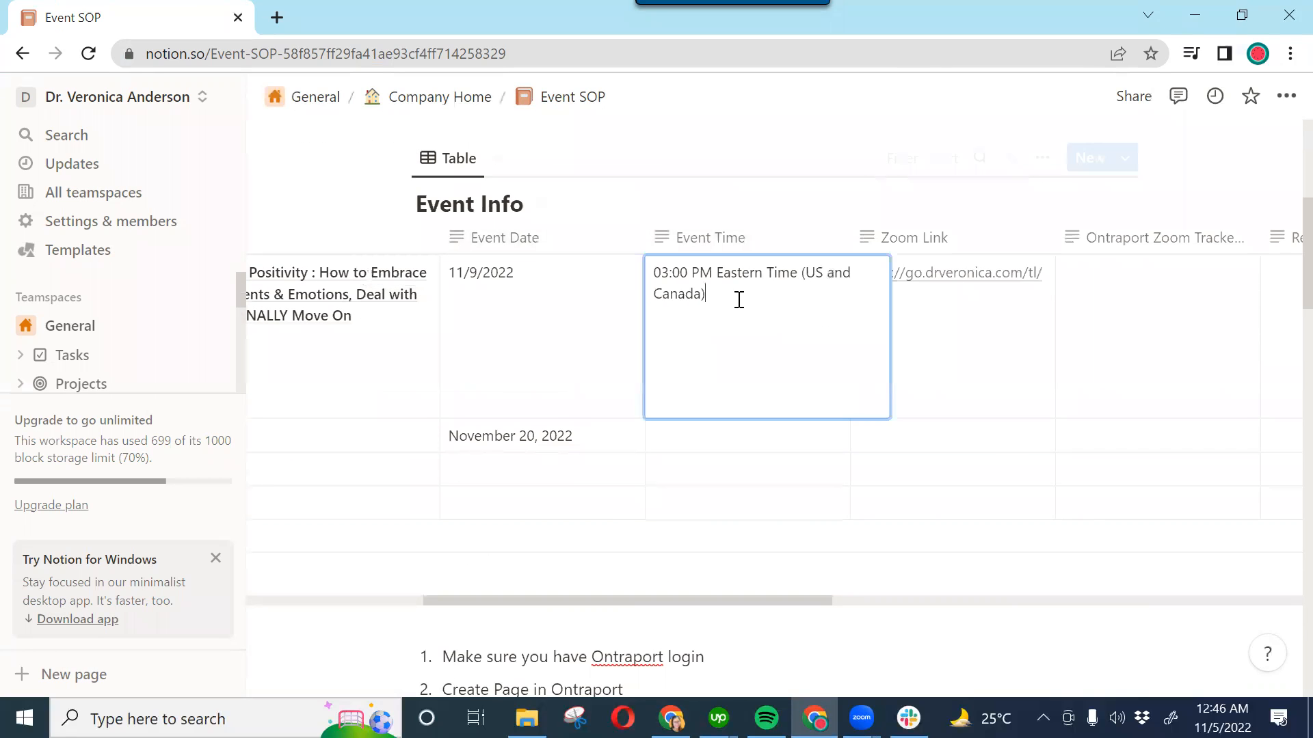
pyautogui.tripleClick(662, 283)
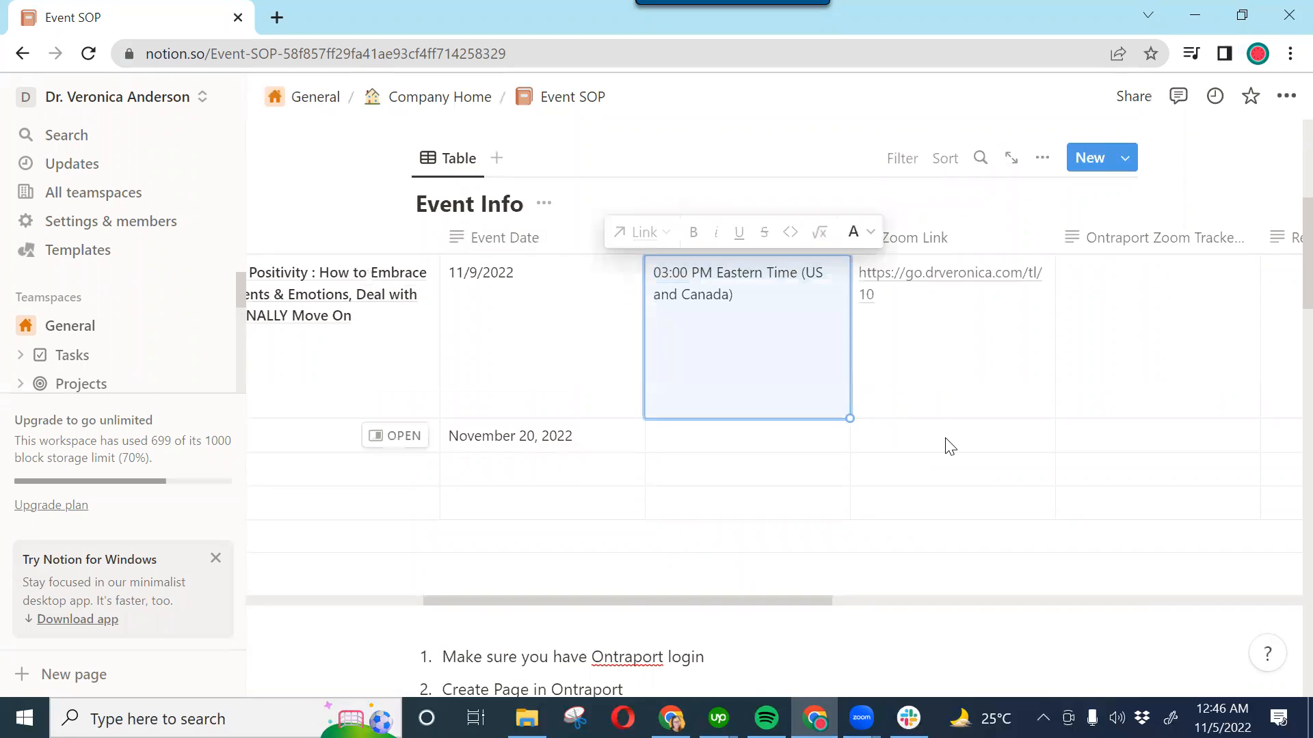
pyautogui.click(1081, 437)
pyautogui.press('Escape')
pyautogui.moveTo(775, 600); pyautogui.dragTo(897, 606)
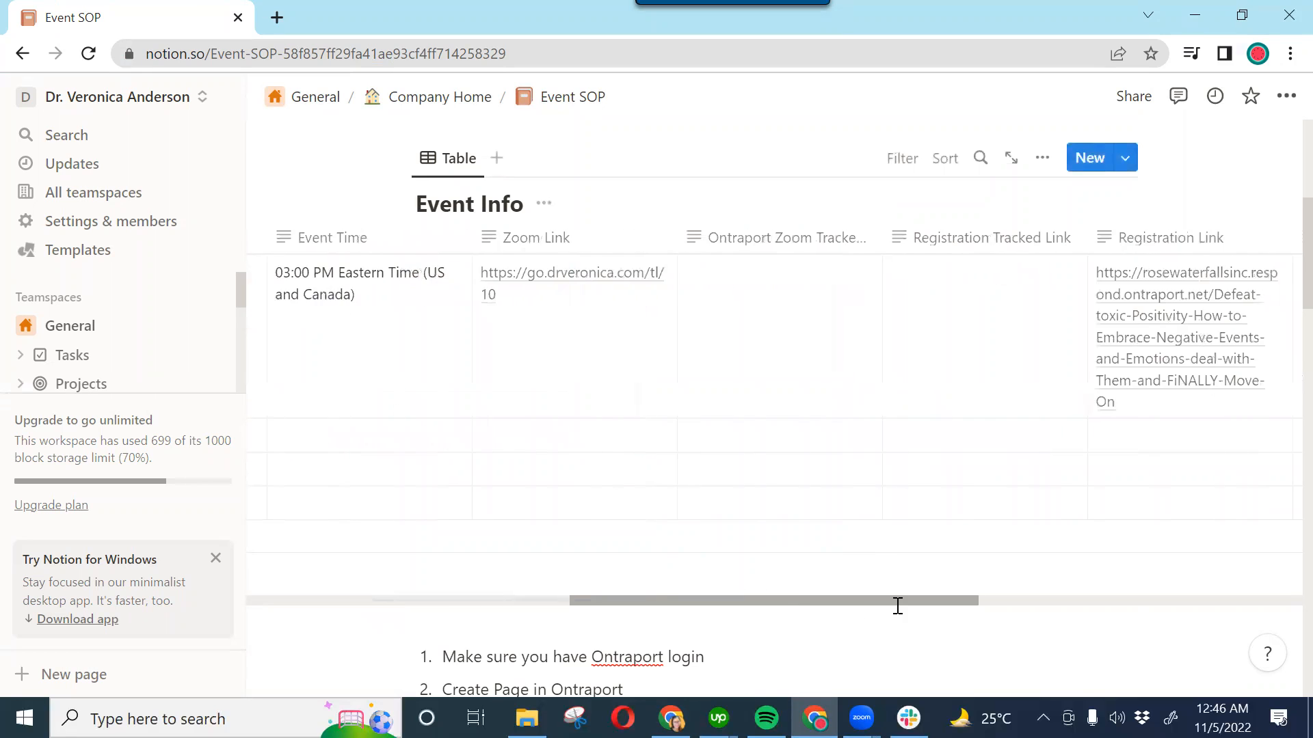
pyautogui.click(932, 441)
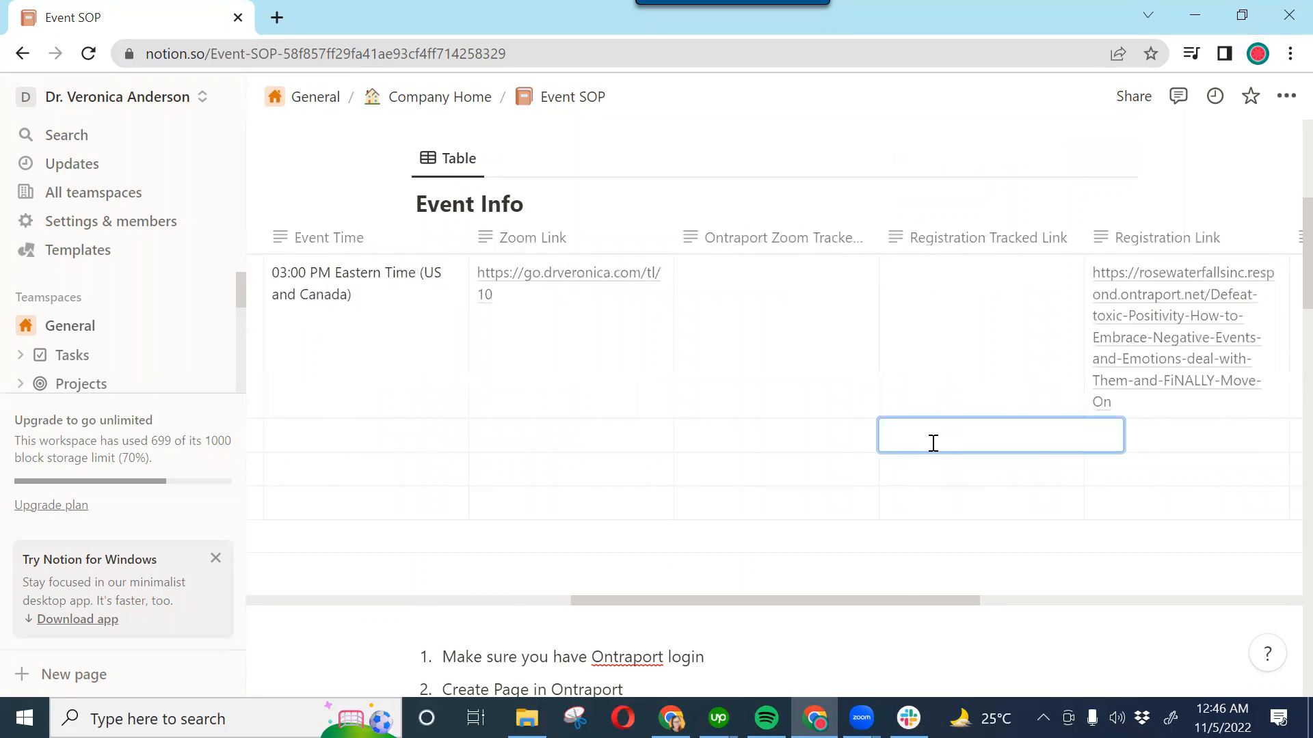
pyautogui.moveTo(914, 597); pyautogui.dragTo(1040, 598)
pyautogui.click(1015, 427)
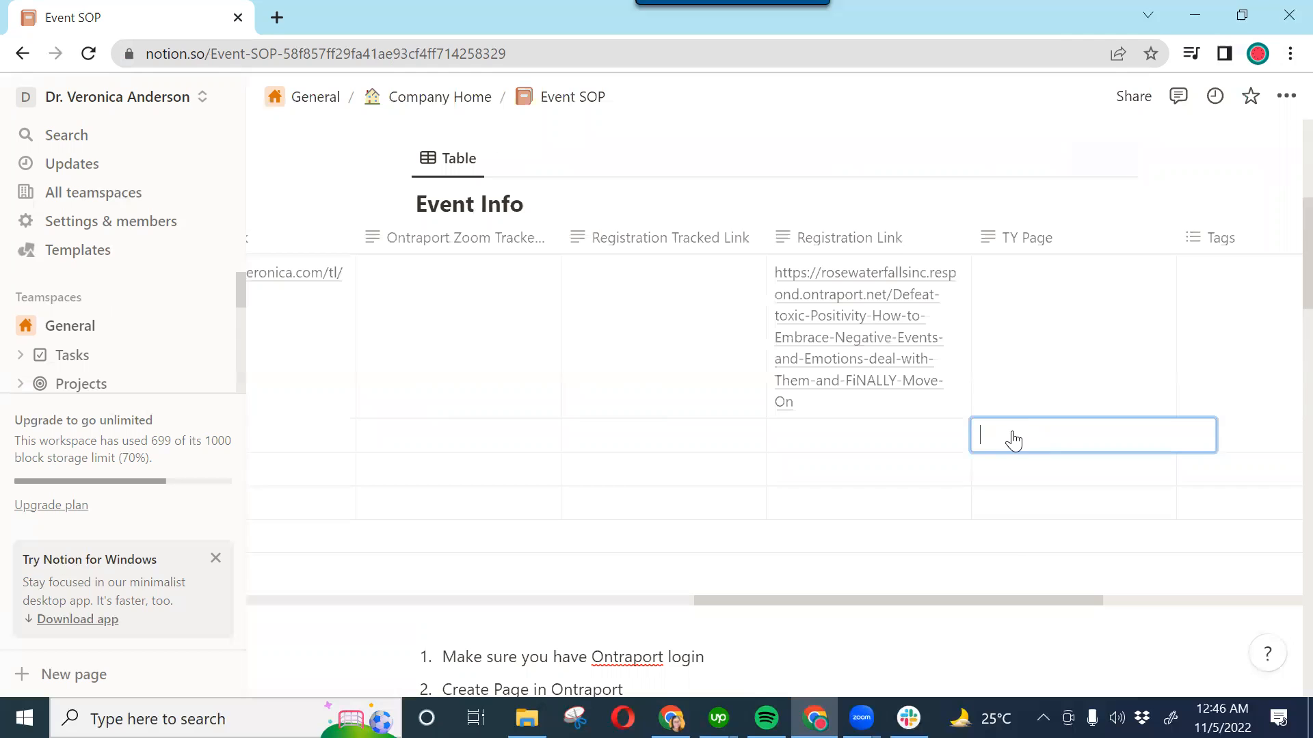
pyautogui.write('https://rosewaterfallsinc.respond.ontraport.net/ty-topic')
pyautogui.press('Escape')
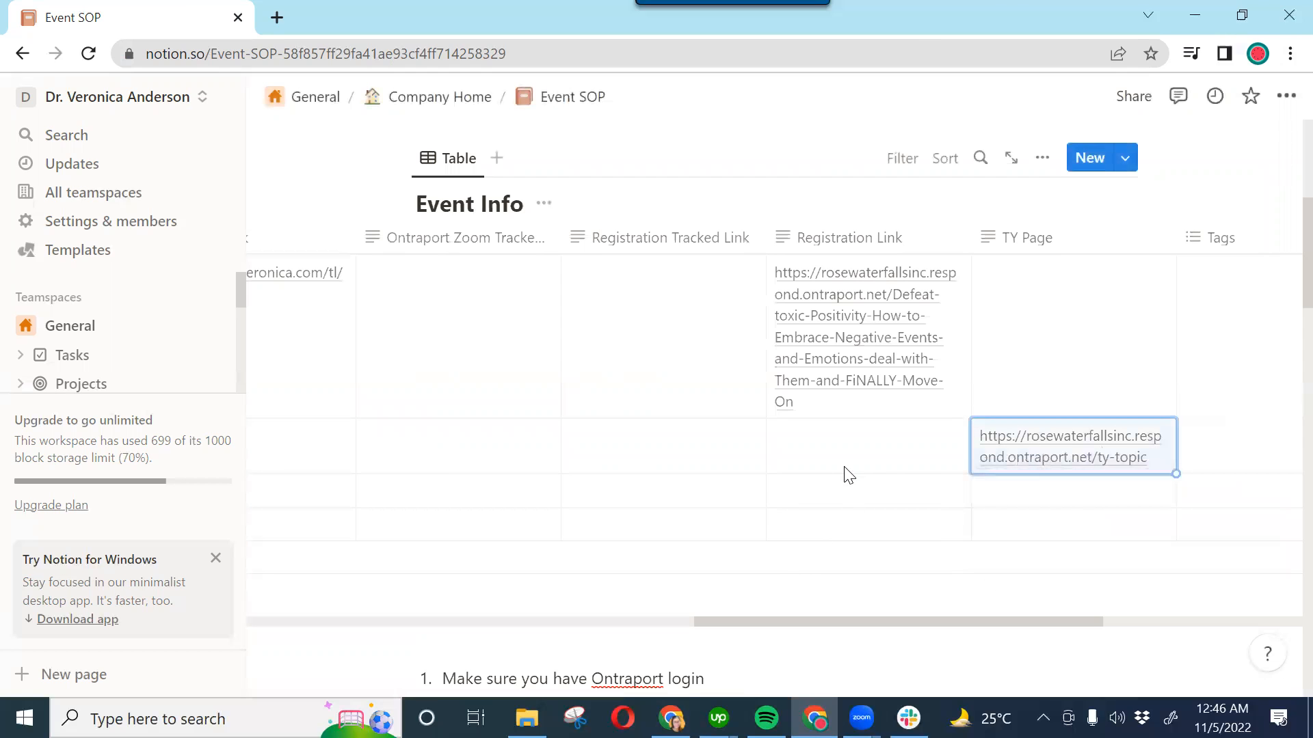
# Switch to Ontraport and open the Masterclass (Date) (Topic) landing page for editing
pyautogui.click(1197, 14)
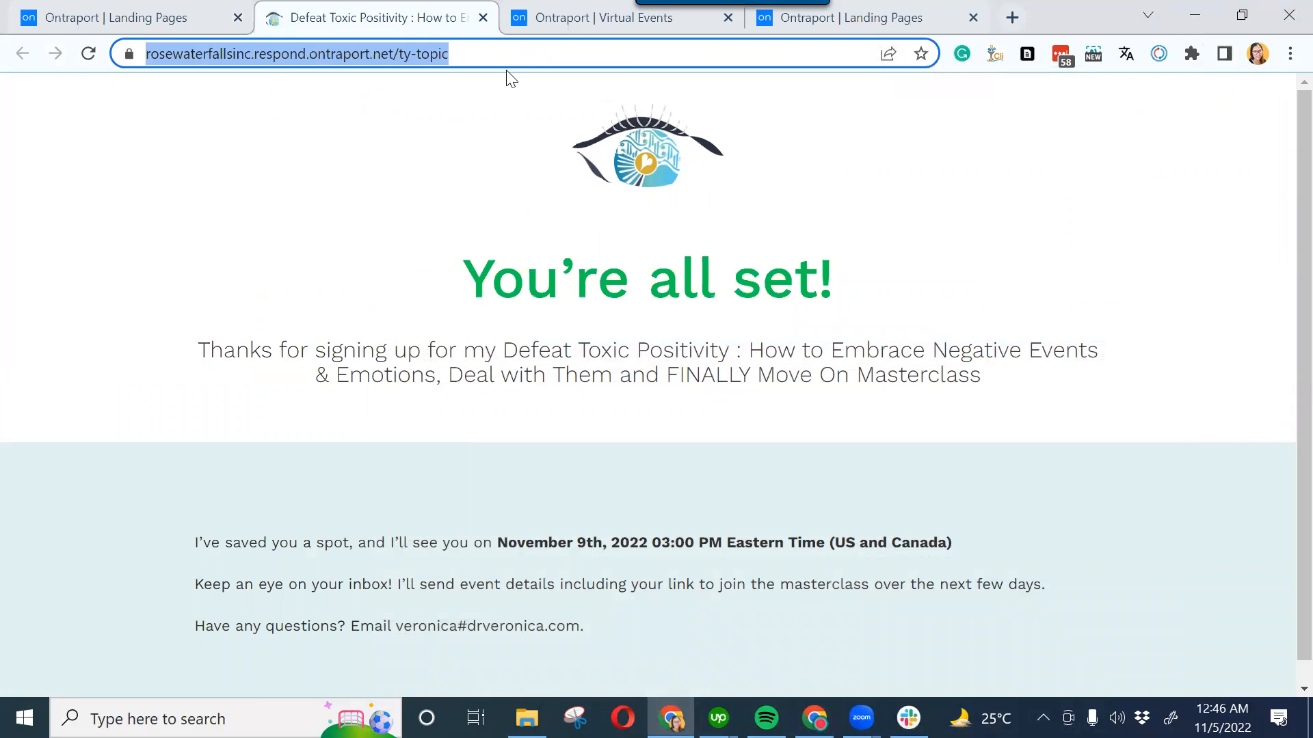
pyautogui.click(113, 16)
pyautogui.click(28, 101)
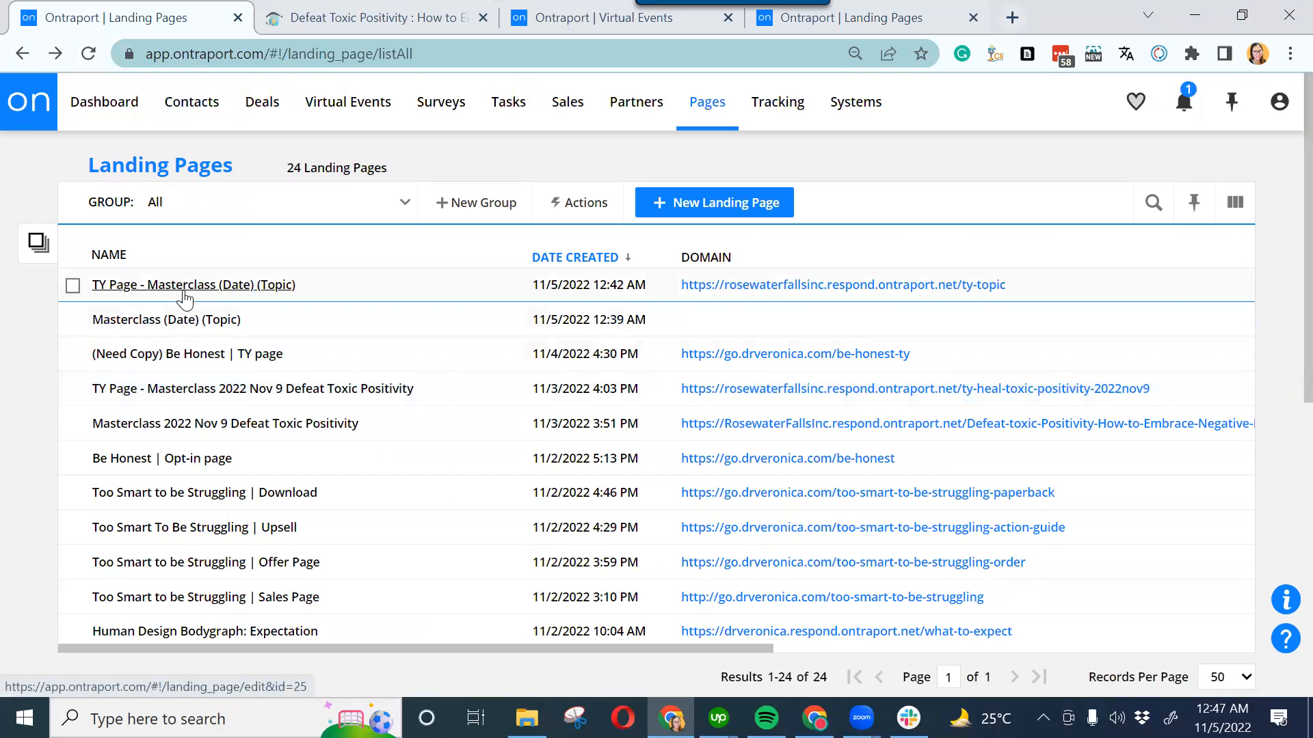
pyautogui.click(183, 287)
pyautogui.click(22, 53)
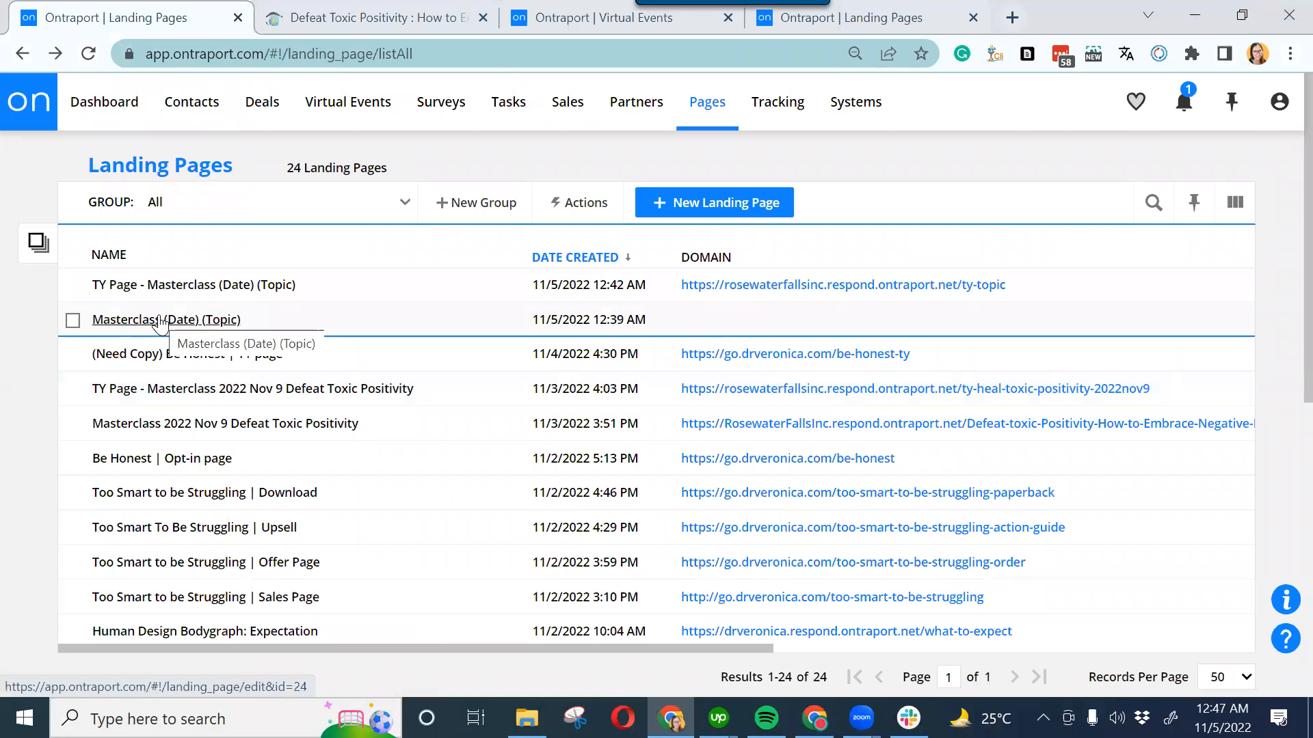
pyautogui.click(160, 321)
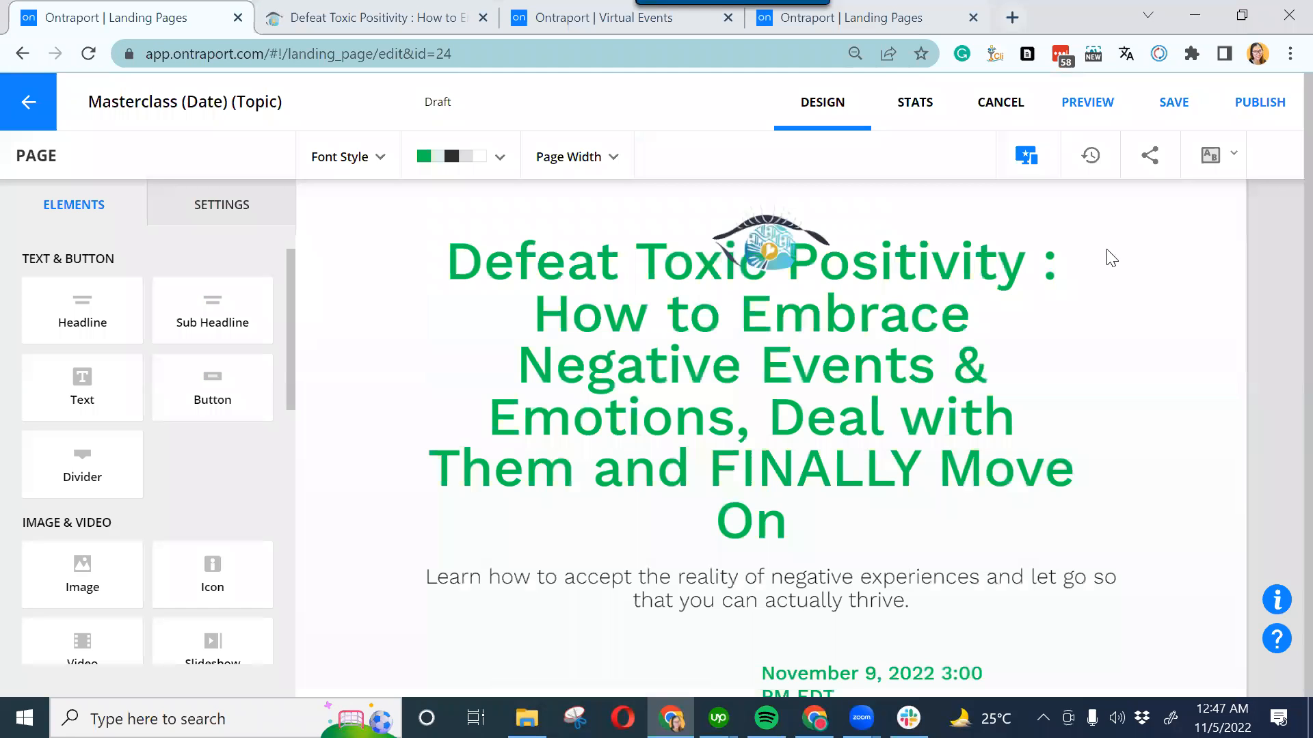
# Set the Register Now form to send single opt-in contacts to the landing page TY Page - Masterclass (Date) (Topic), and save the form settings
pyautogui.scroll(-3, 1284, 160)
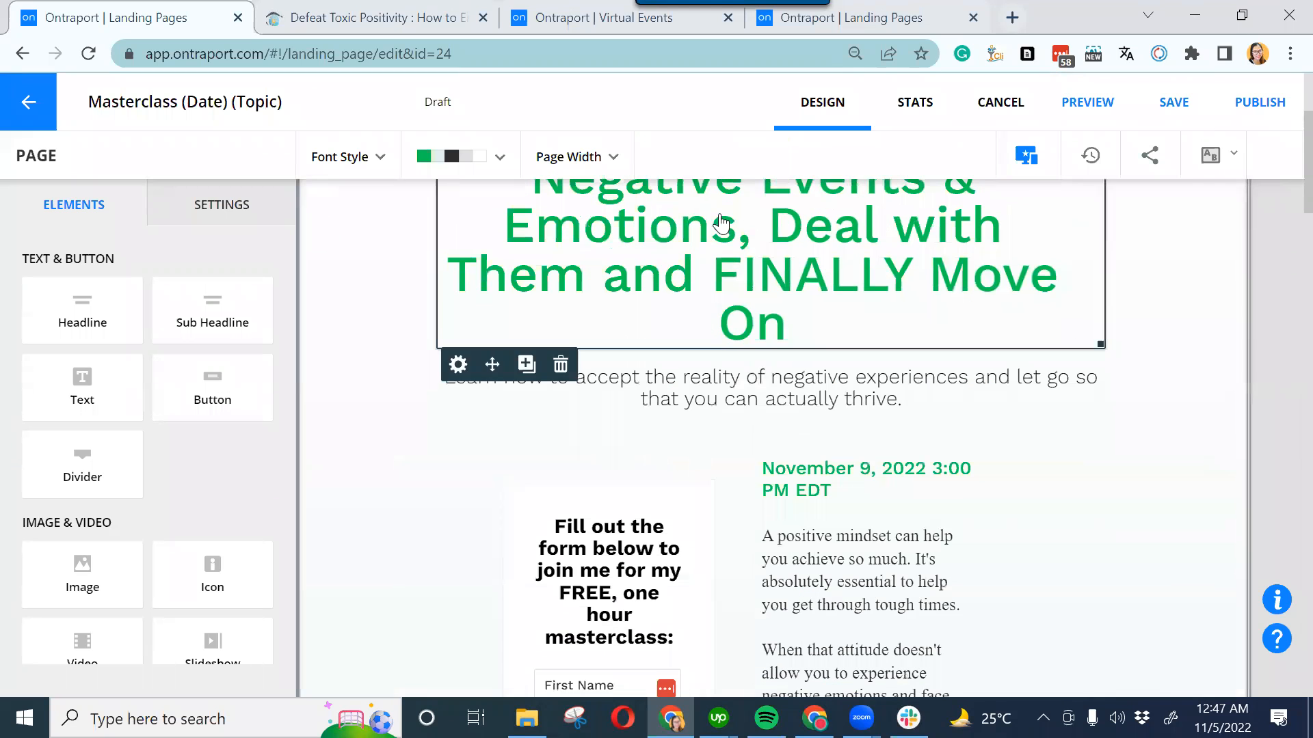
pyautogui.scroll(3, 1285, 147)
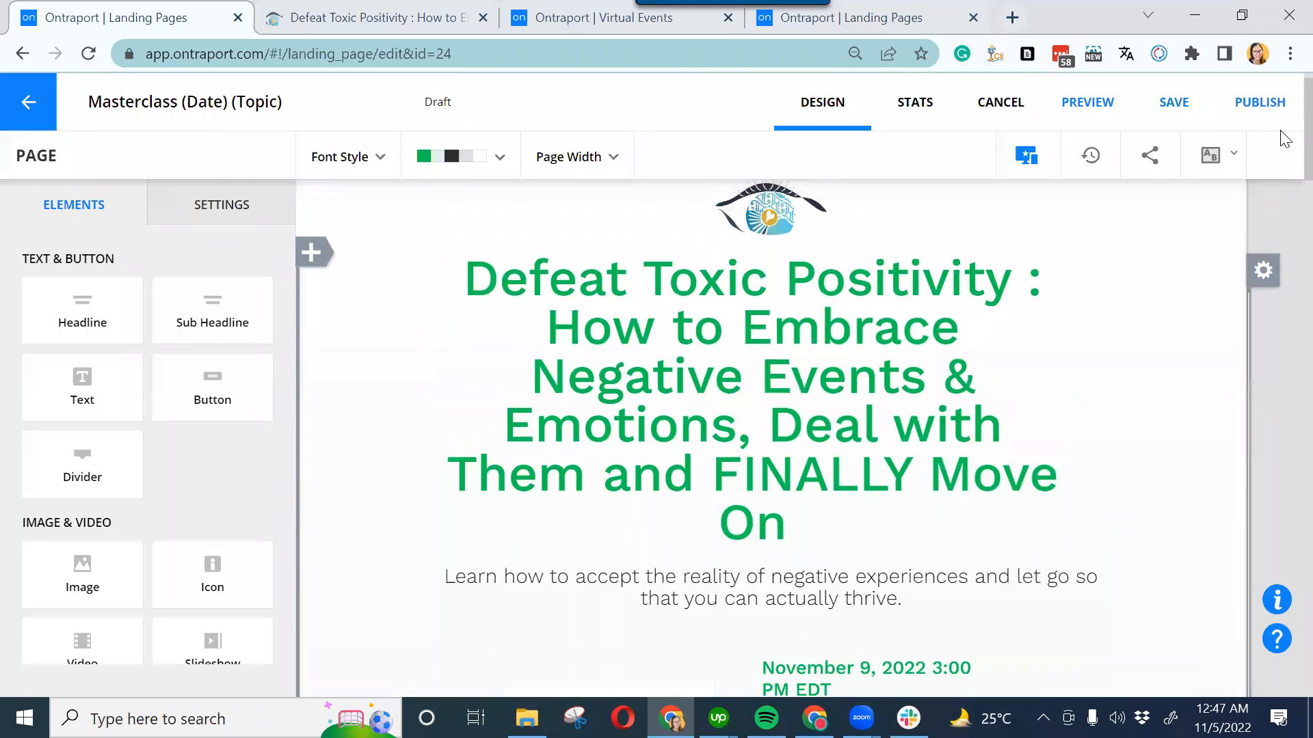
pyautogui.scroll(-5, 1281, 205)
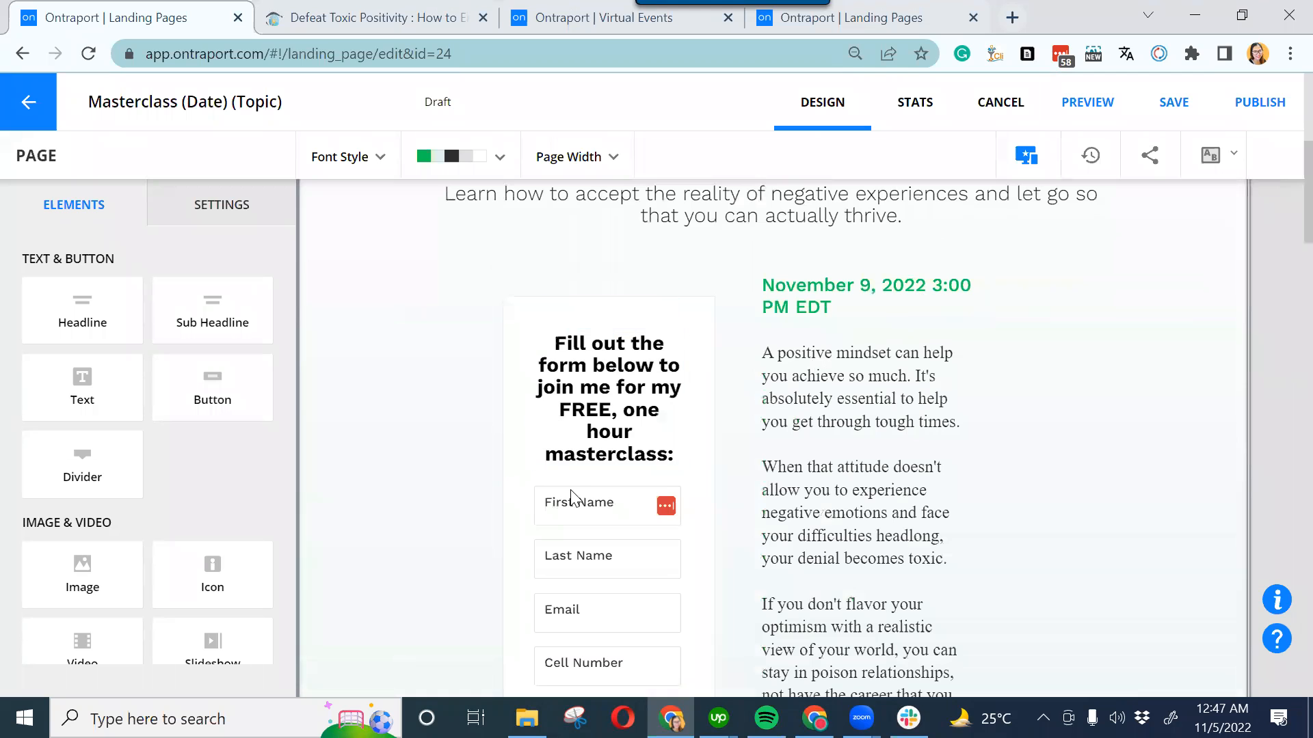
pyautogui.scroll(-7, 1282, 232)
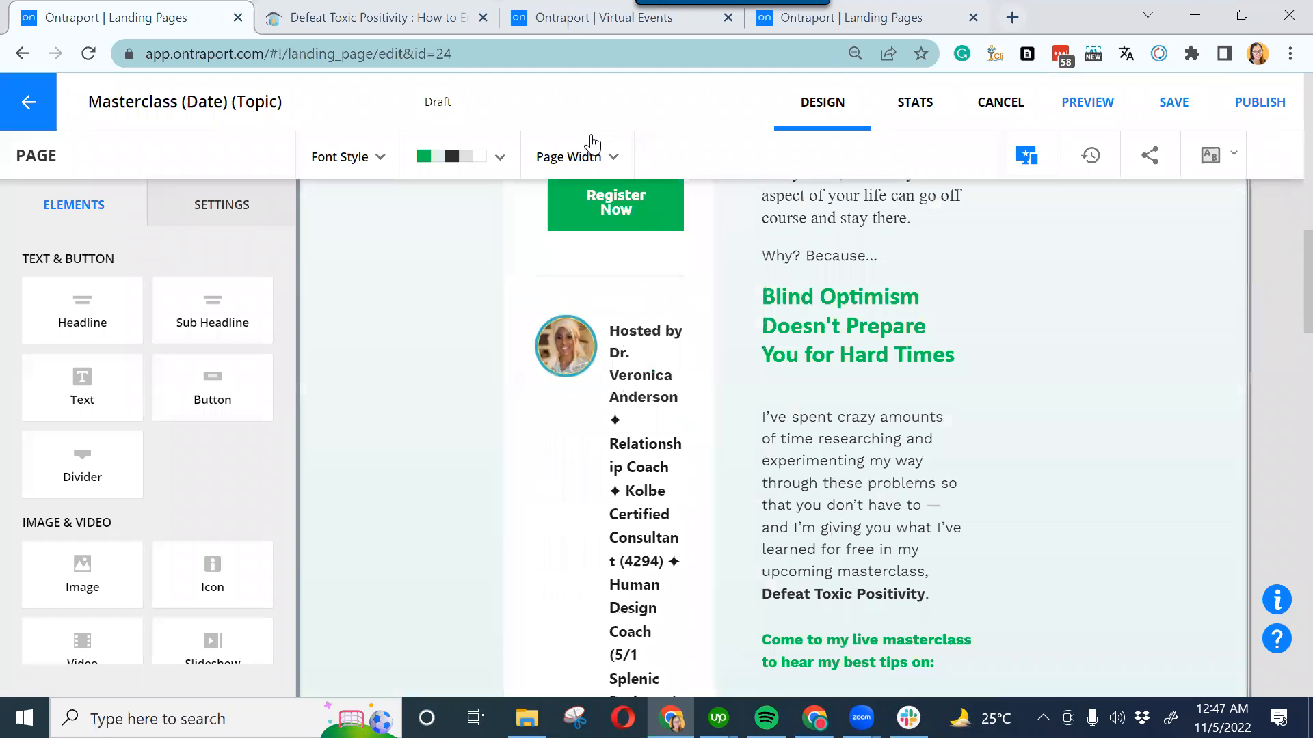
pyautogui.click(640, 218)
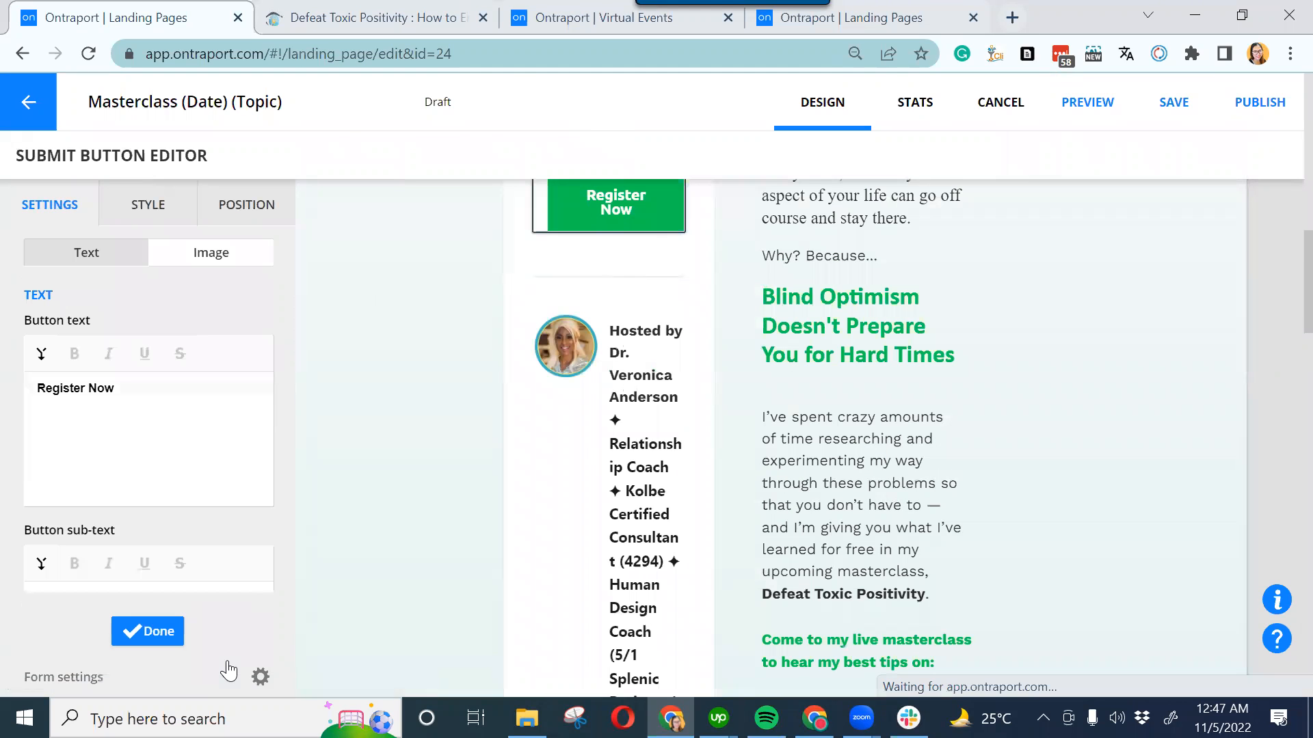
pyautogui.click(261, 677)
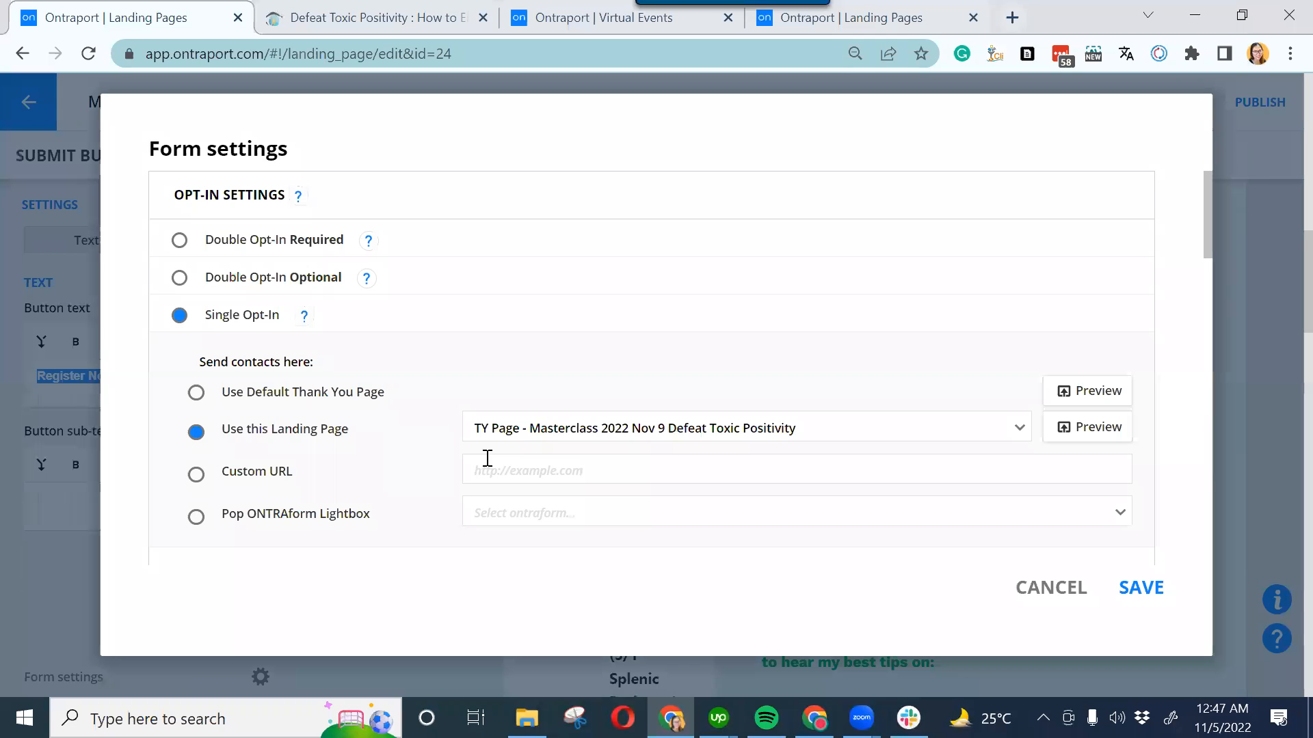
pyautogui.click(555, 431)
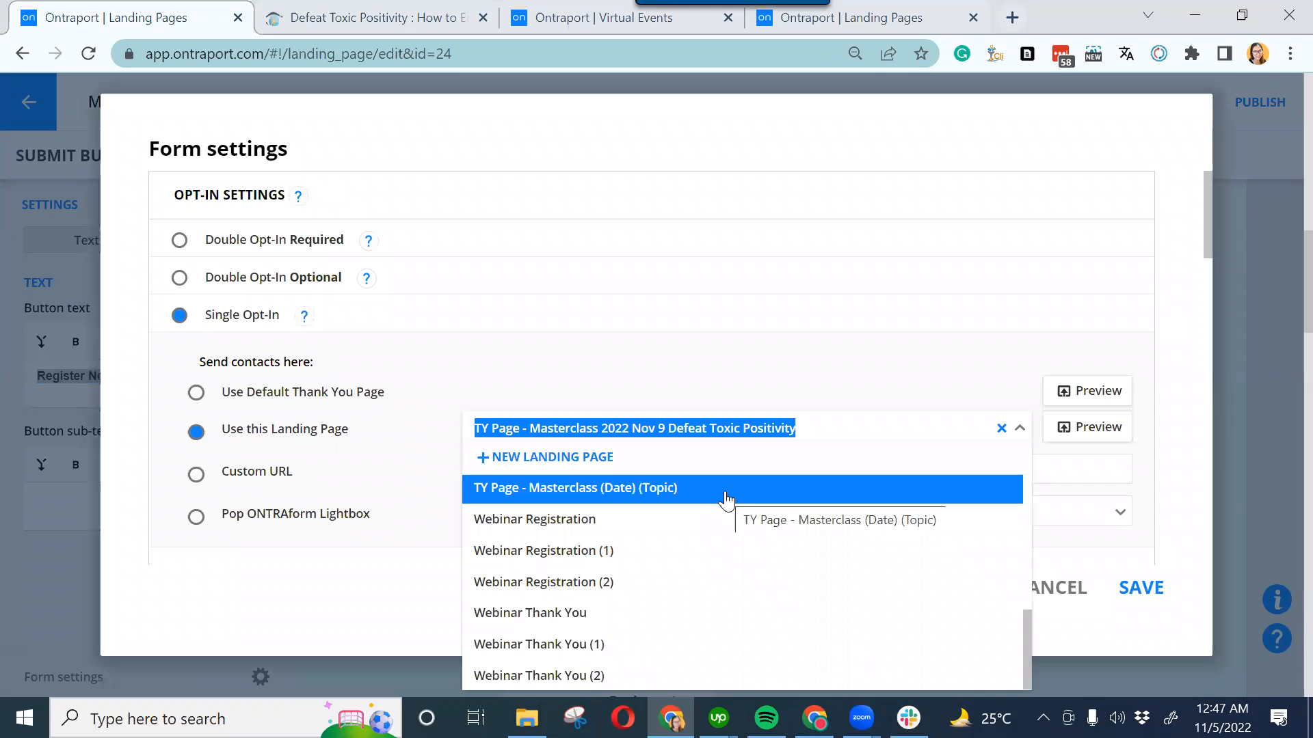
pyautogui.click(517, 494)
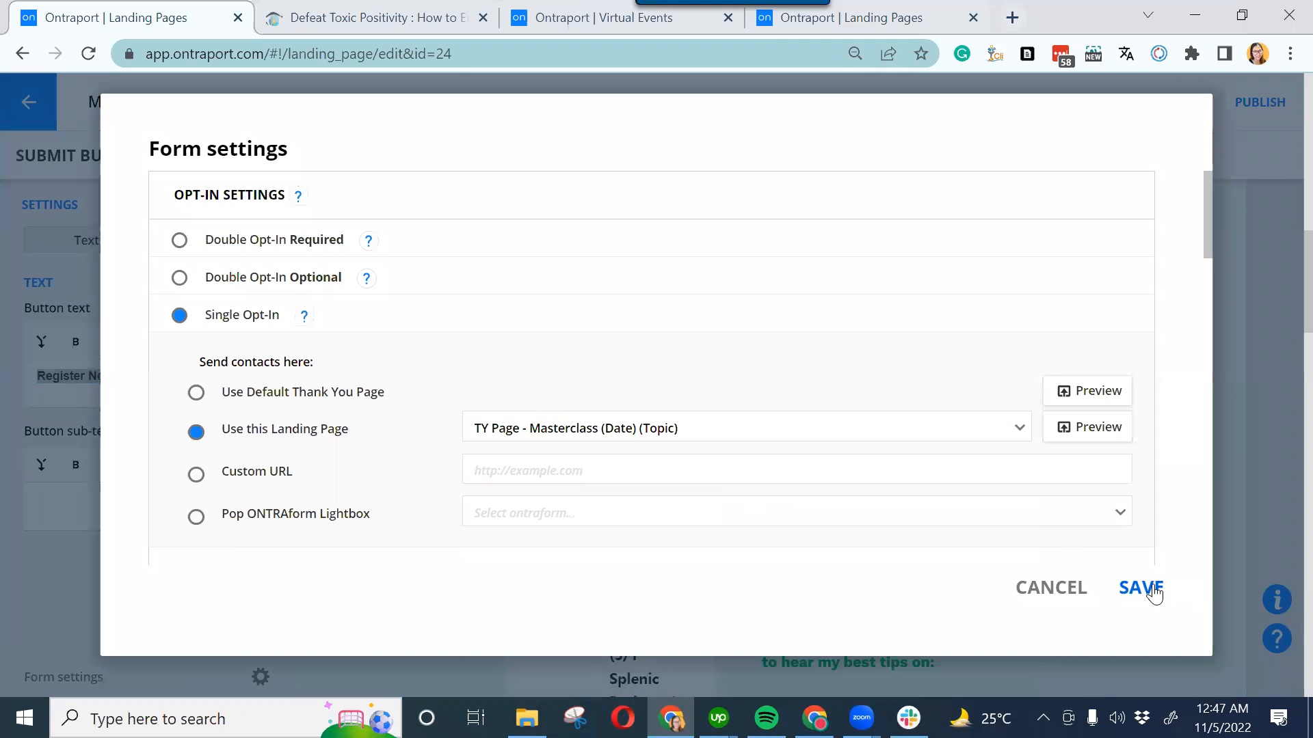
pyautogui.click(1153, 590)
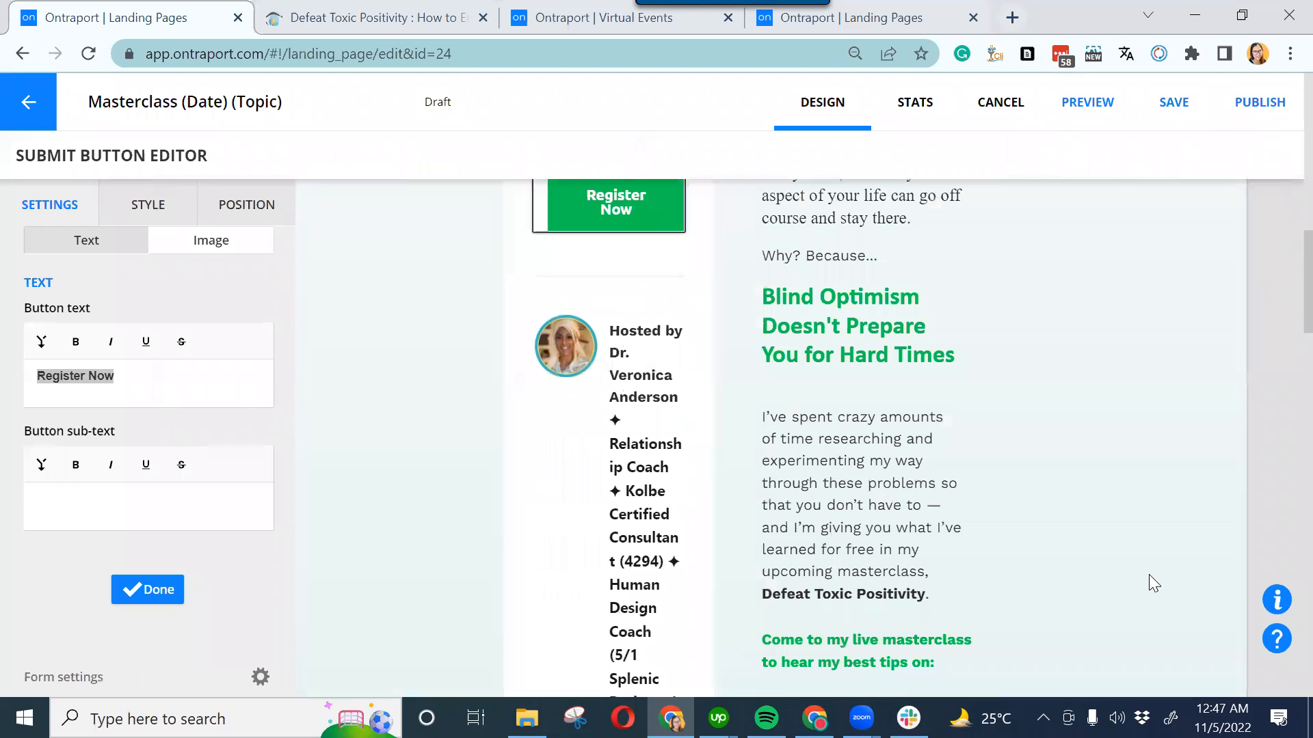
pyautogui.click(167, 583)
# Show only the desktop blocks of the registration page and look through its layout
pyautogui.scroll(-10, 1282, 282)
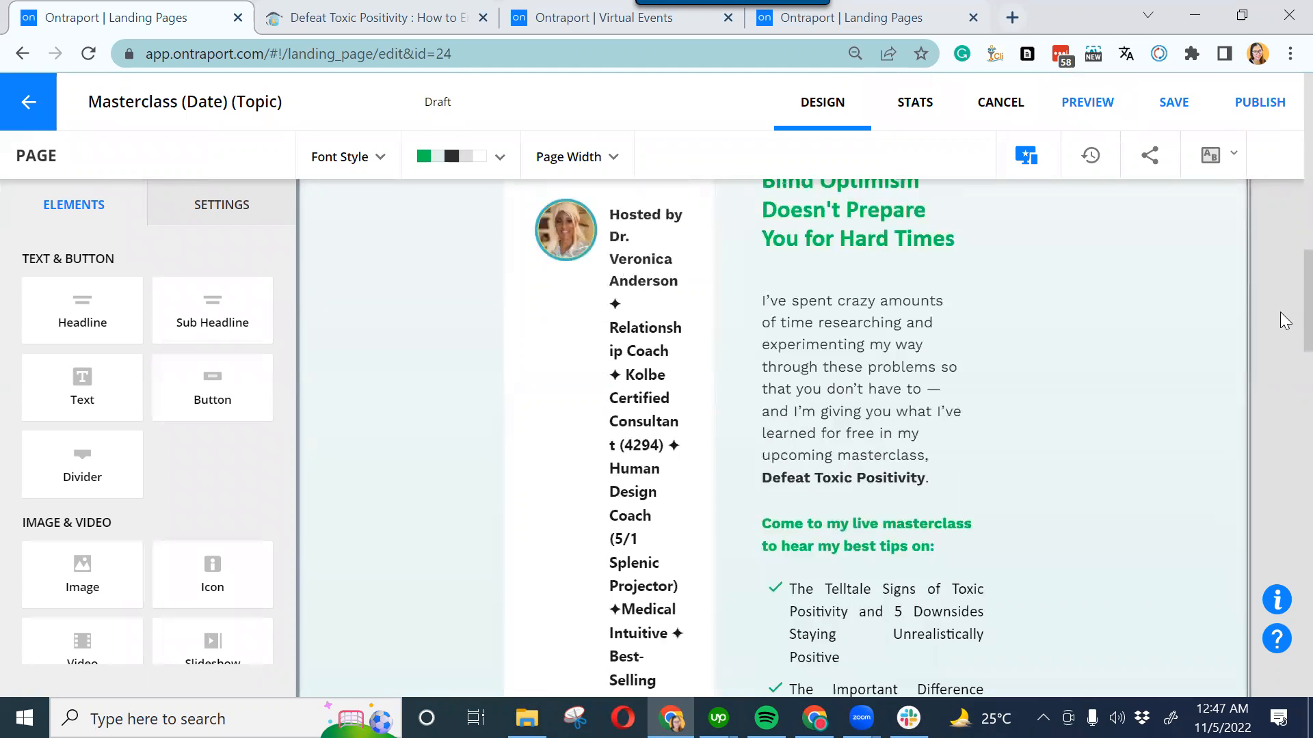
pyautogui.moveTo(1280, 408); pyautogui.dragTo(1279, 165)
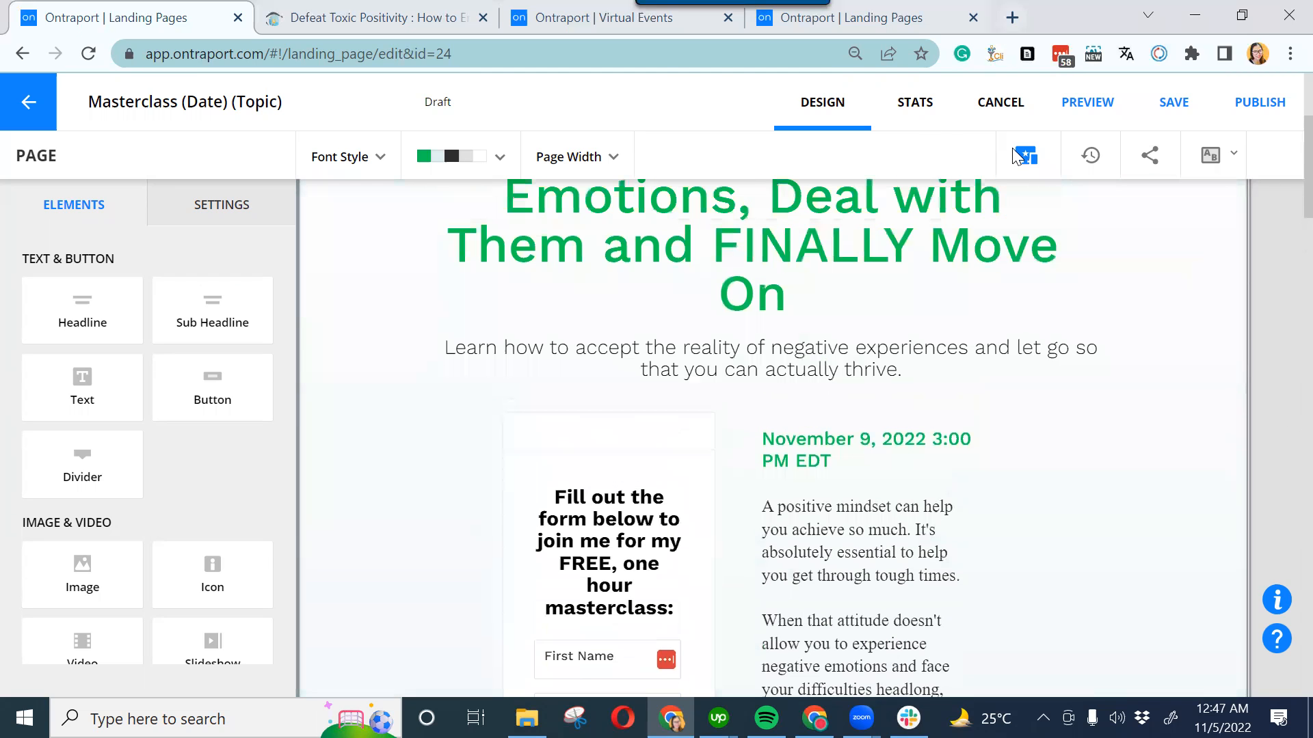
pyautogui.click(1016, 156)
pyautogui.click(1040, 295)
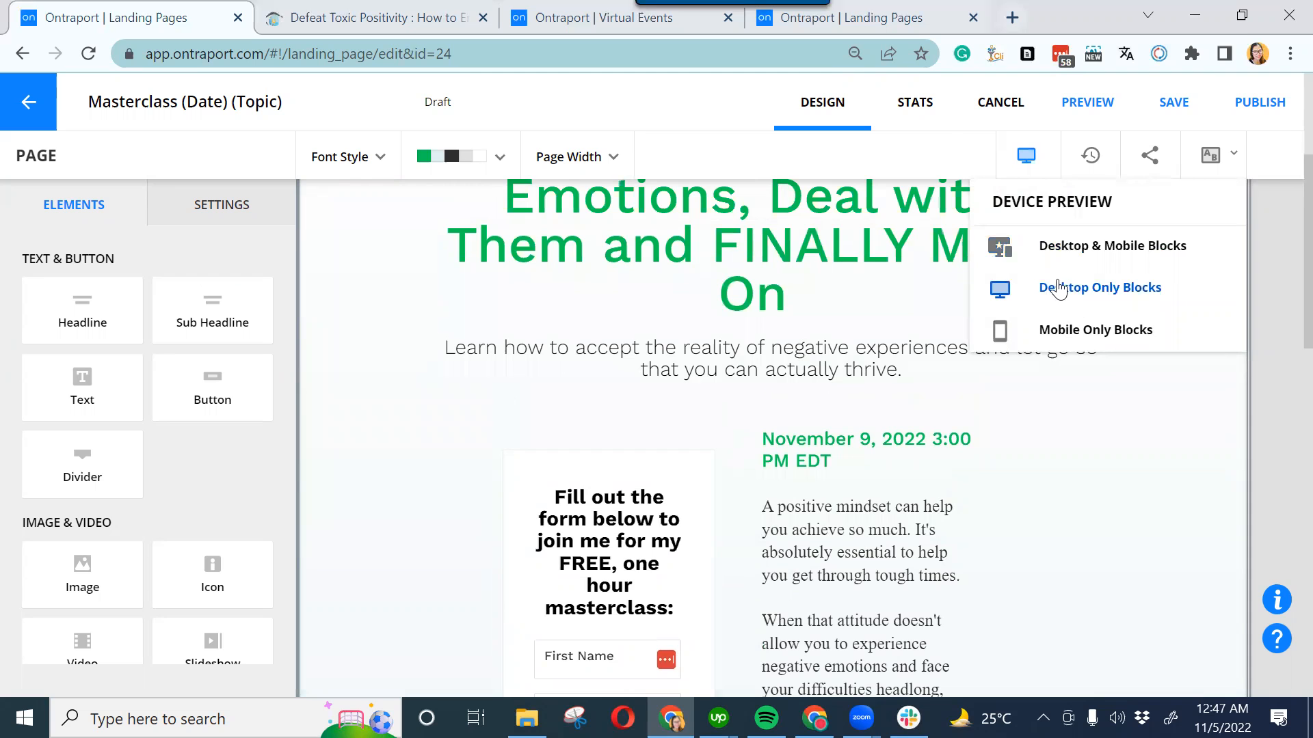
pyautogui.moveTo(1279, 290); pyautogui.dragTo(1284, 672)
pyautogui.scroll(-3, 1283, 672)
pyautogui.scroll(15, 1122, 243)
# Show only the mobile blocks, redirect their Register Now form to the landing page TY Page - Masterclass (Date) (Topic), and save the page
pyautogui.click(1025, 155)
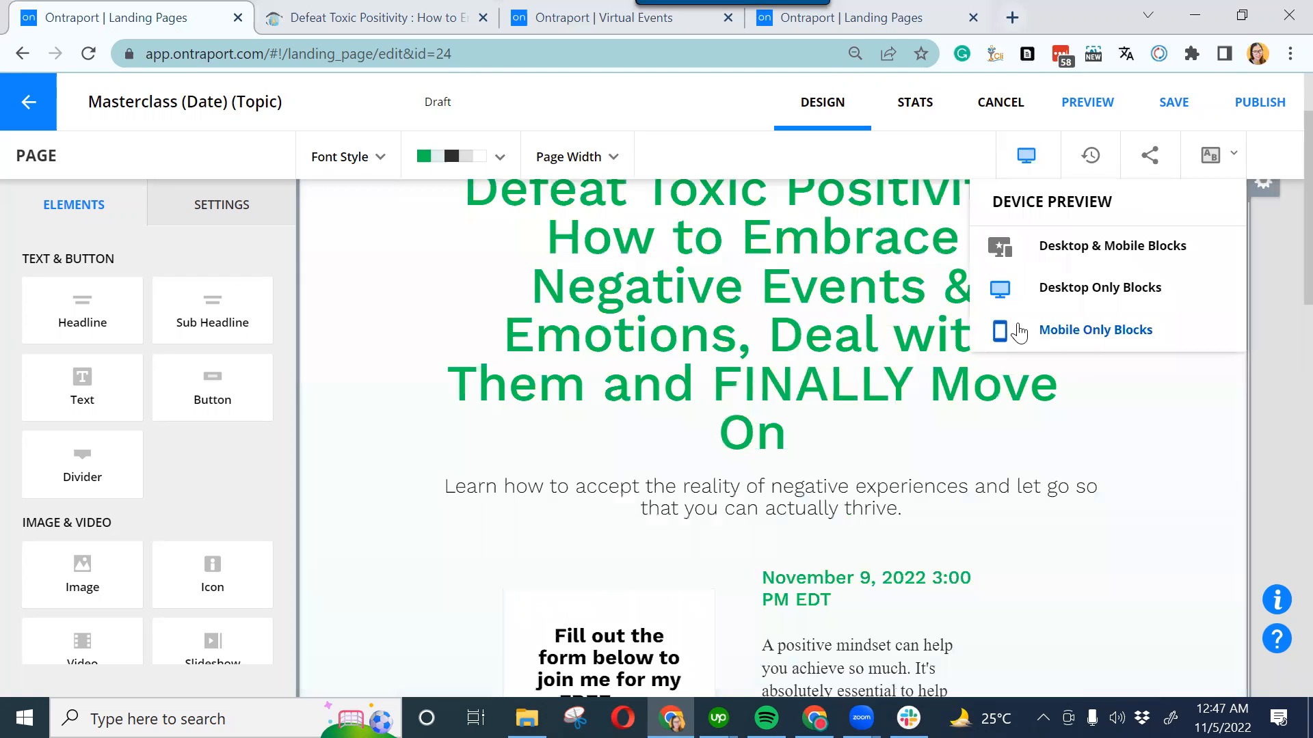
pyautogui.click(1019, 333)
pyautogui.scroll(-3, 1284, 262)
pyautogui.scroll(-4, 1284, 262)
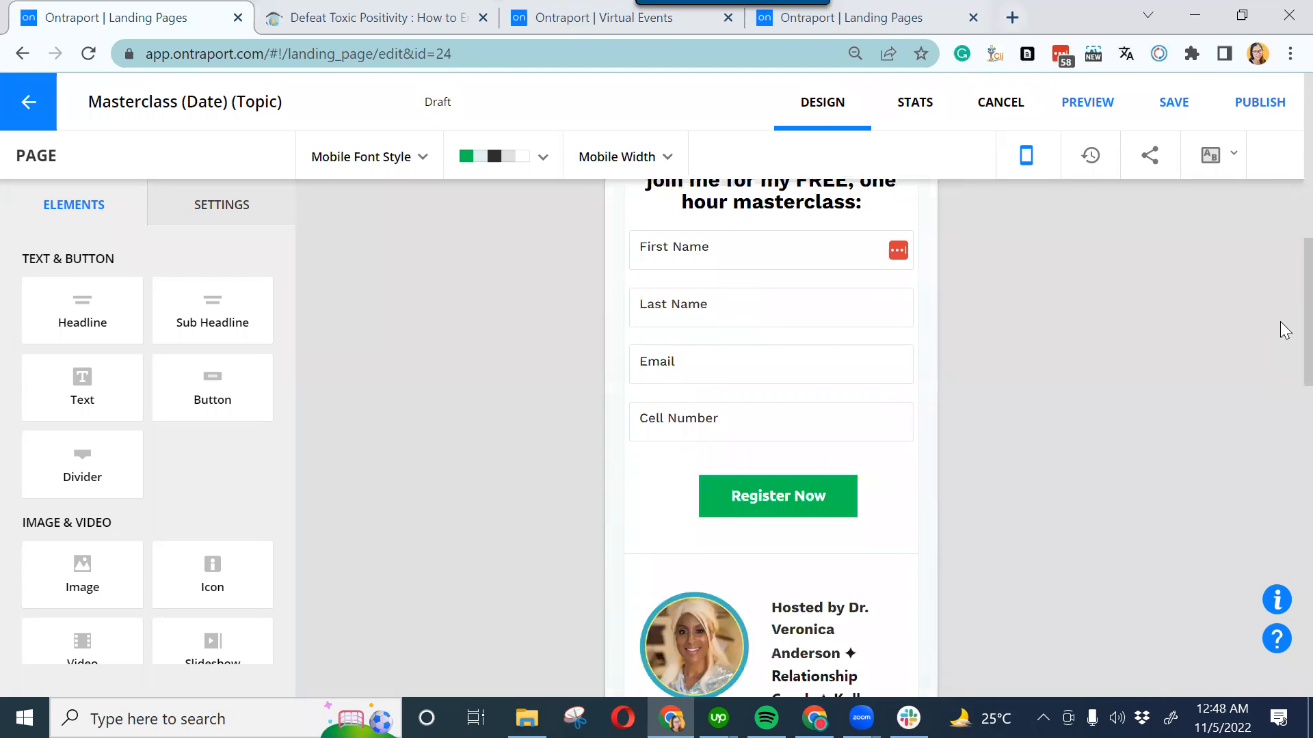
pyautogui.click(781, 504)
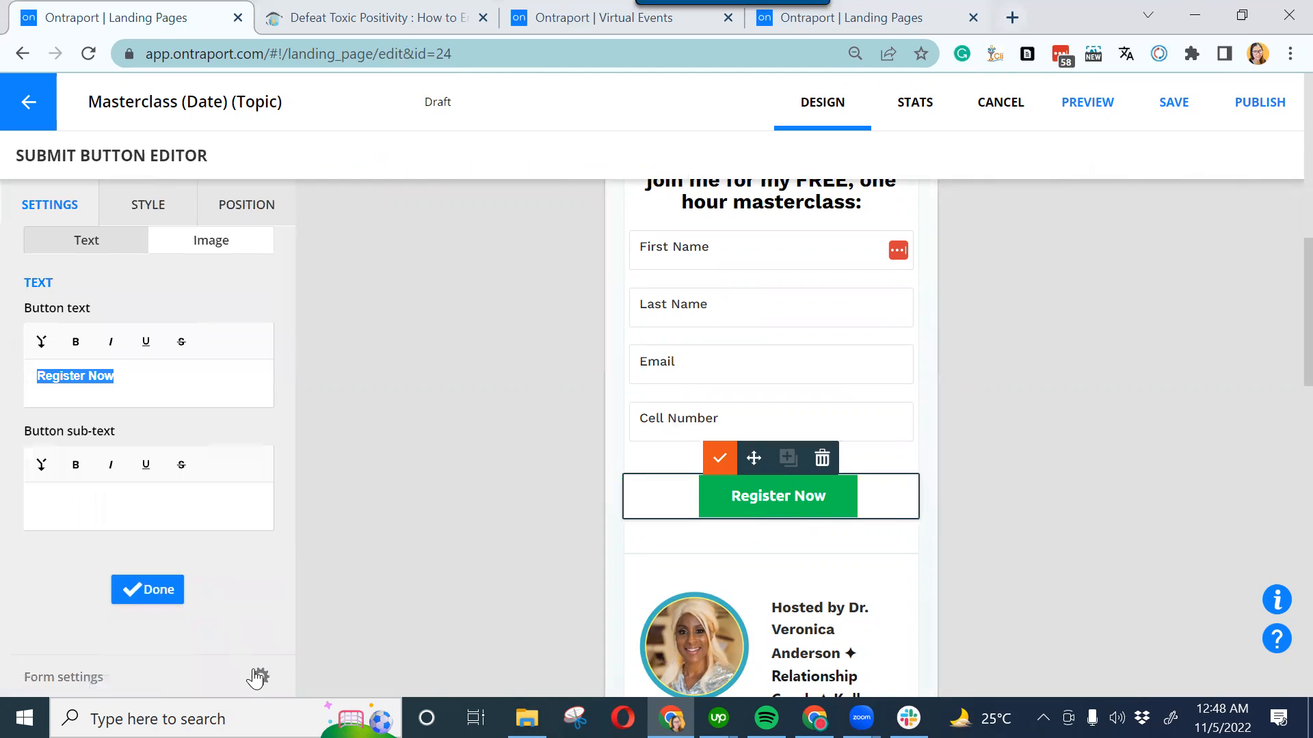
pyautogui.click(256, 674)
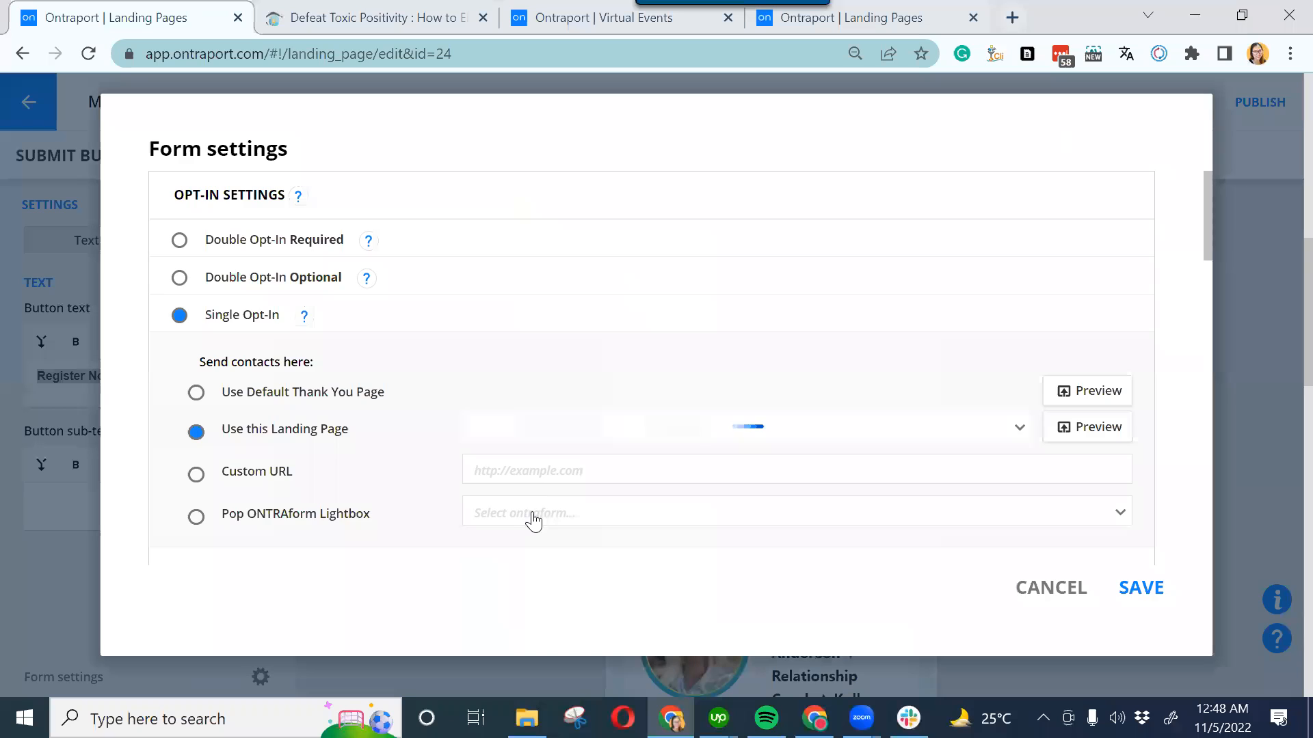
pyautogui.click(569, 437)
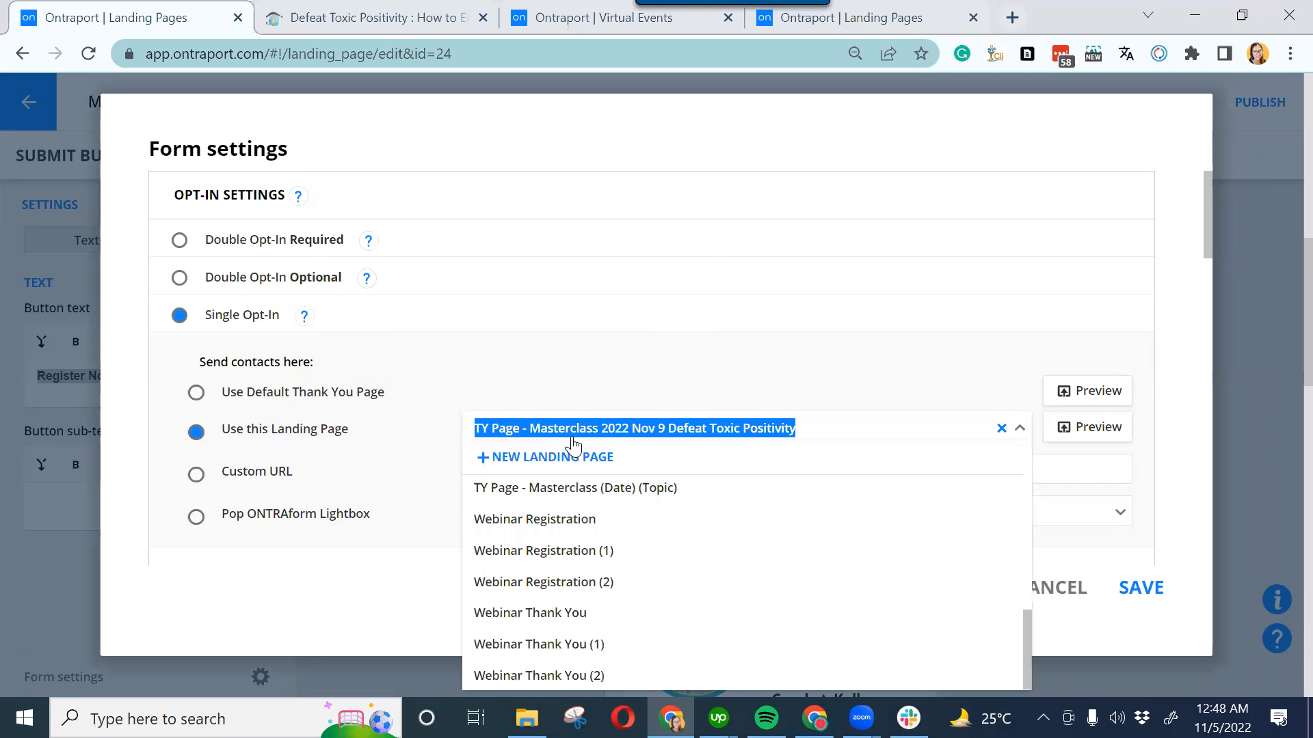
pyautogui.click(562, 487)
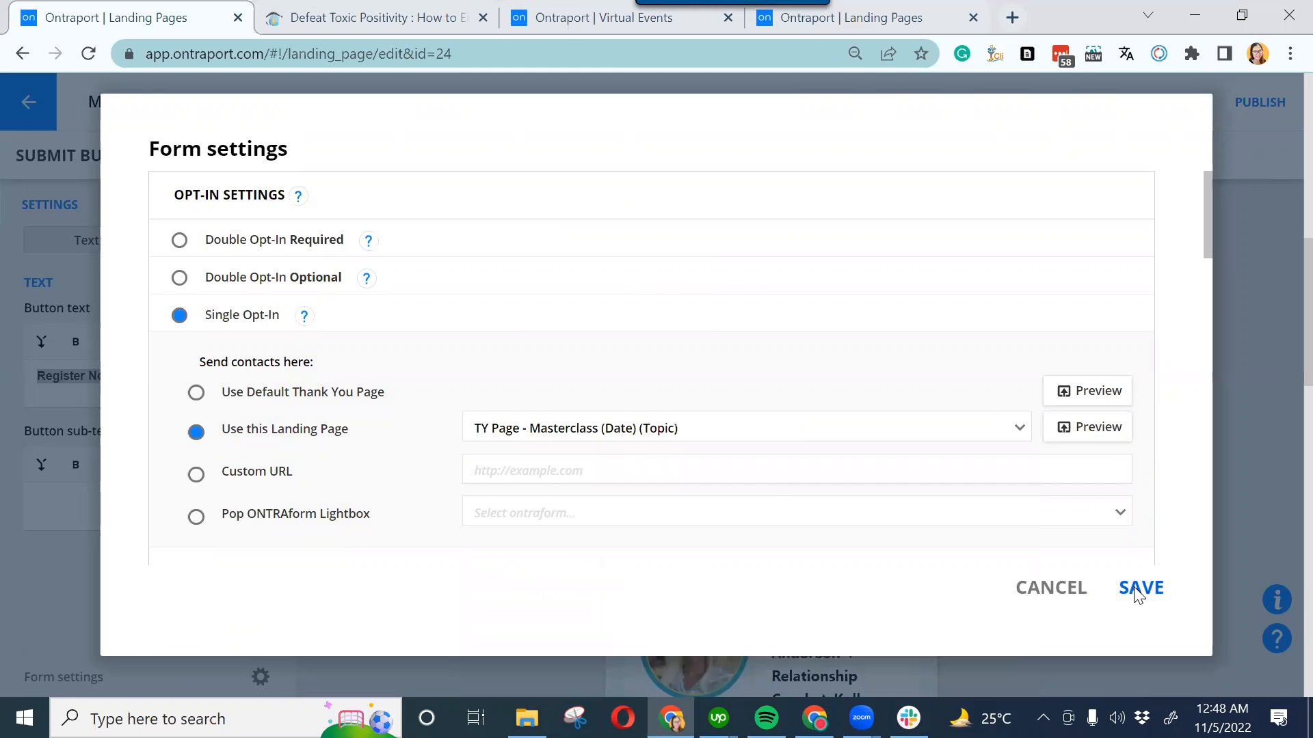
pyautogui.click(1138, 589)
pyautogui.click(141, 592)
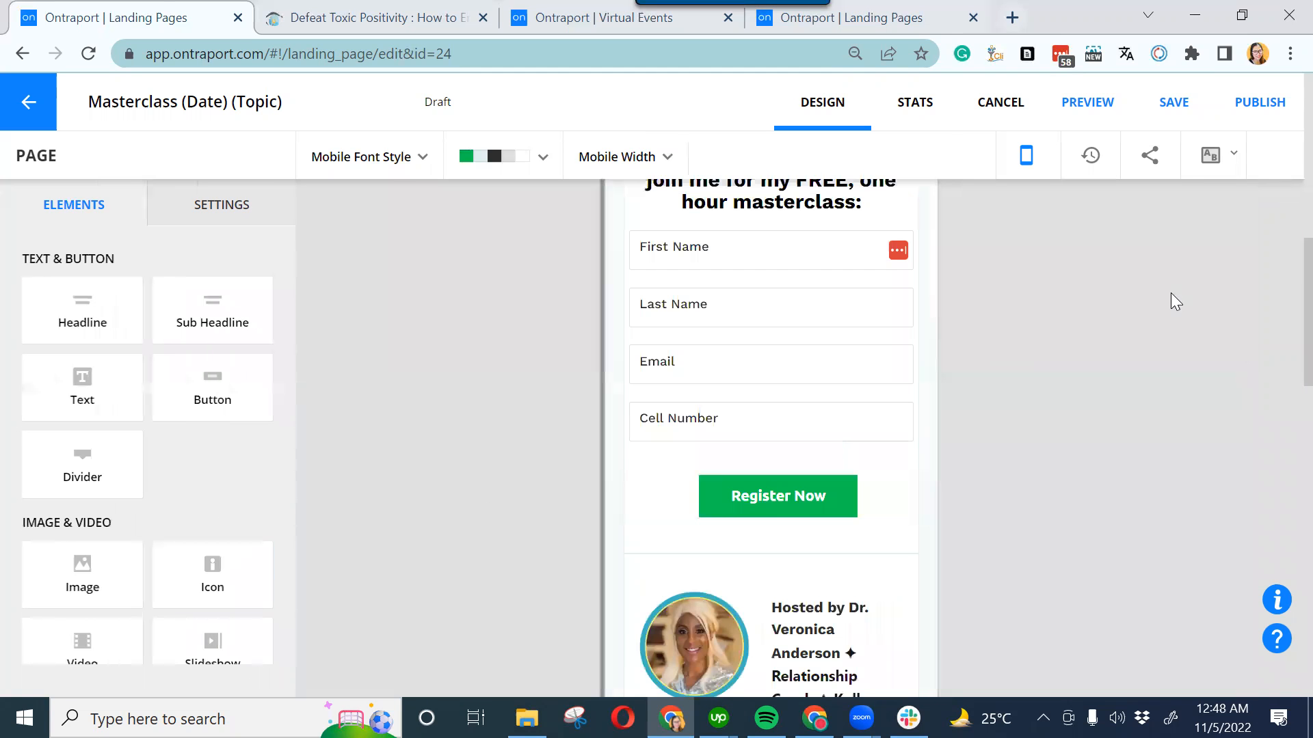
pyautogui.scroll(6, 1280, 257)
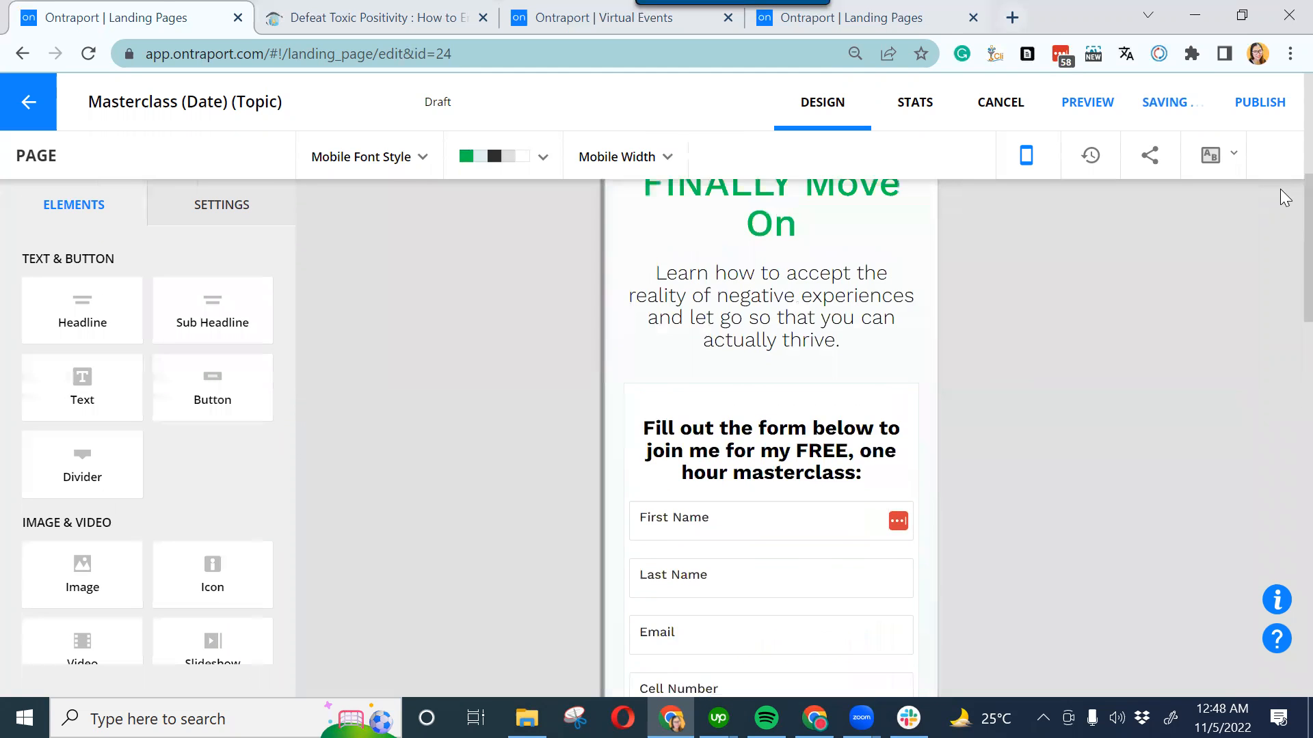
pyautogui.scroll(-5, 1280, 240)
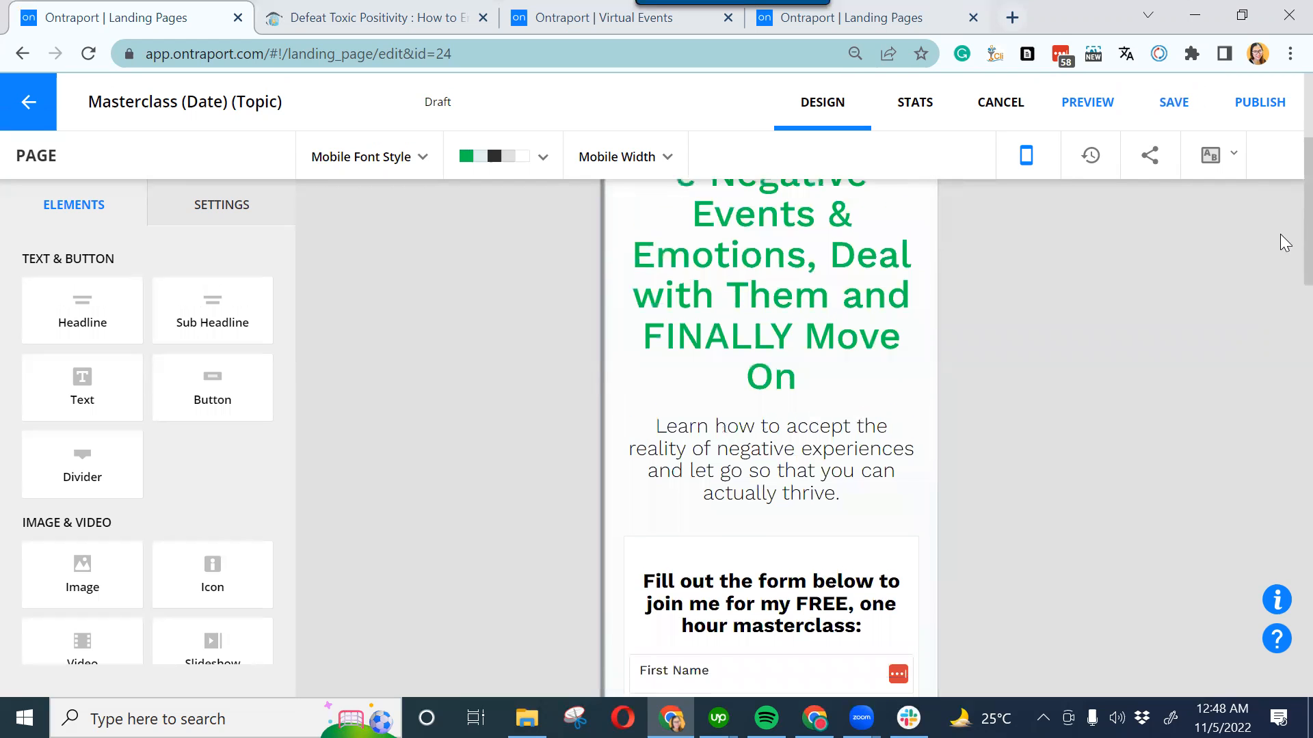
# Look through the rest of the mobile registration page and save the page
pyautogui.scroll(-10, 1280, 342)
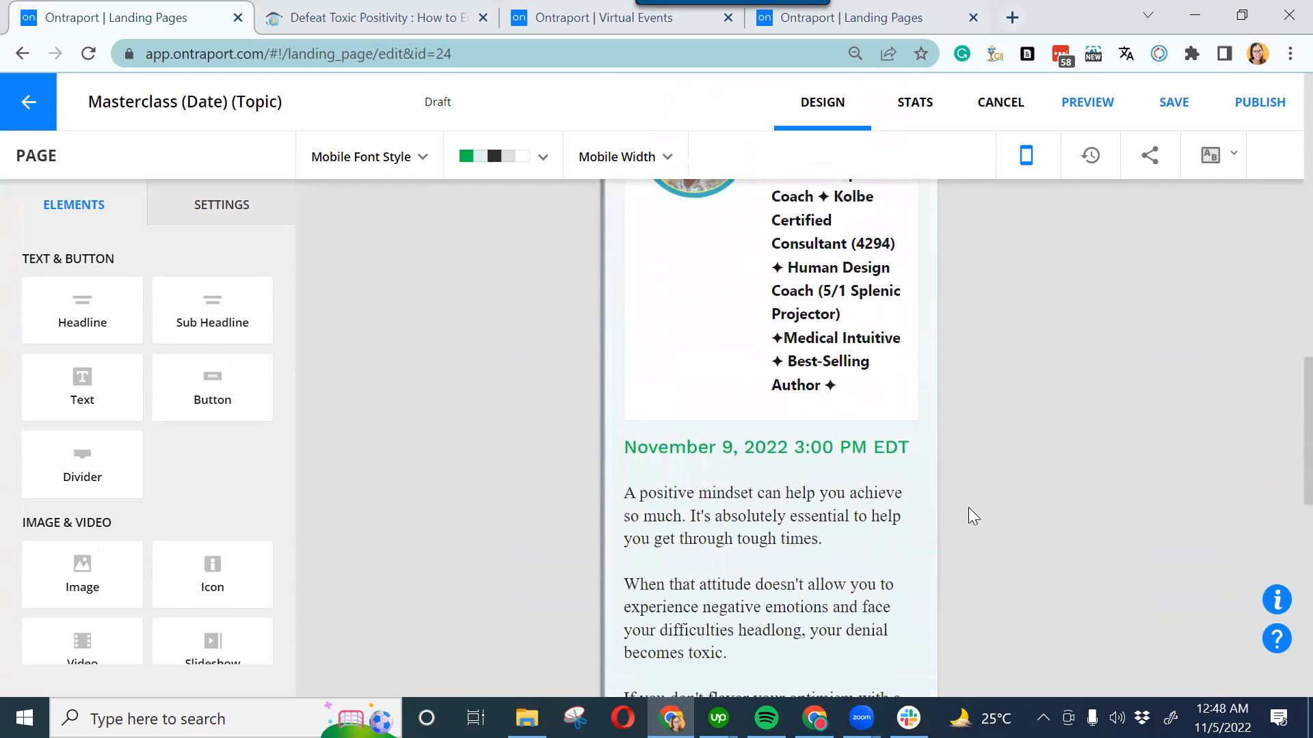
pyautogui.scroll(-5, 1283, 410)
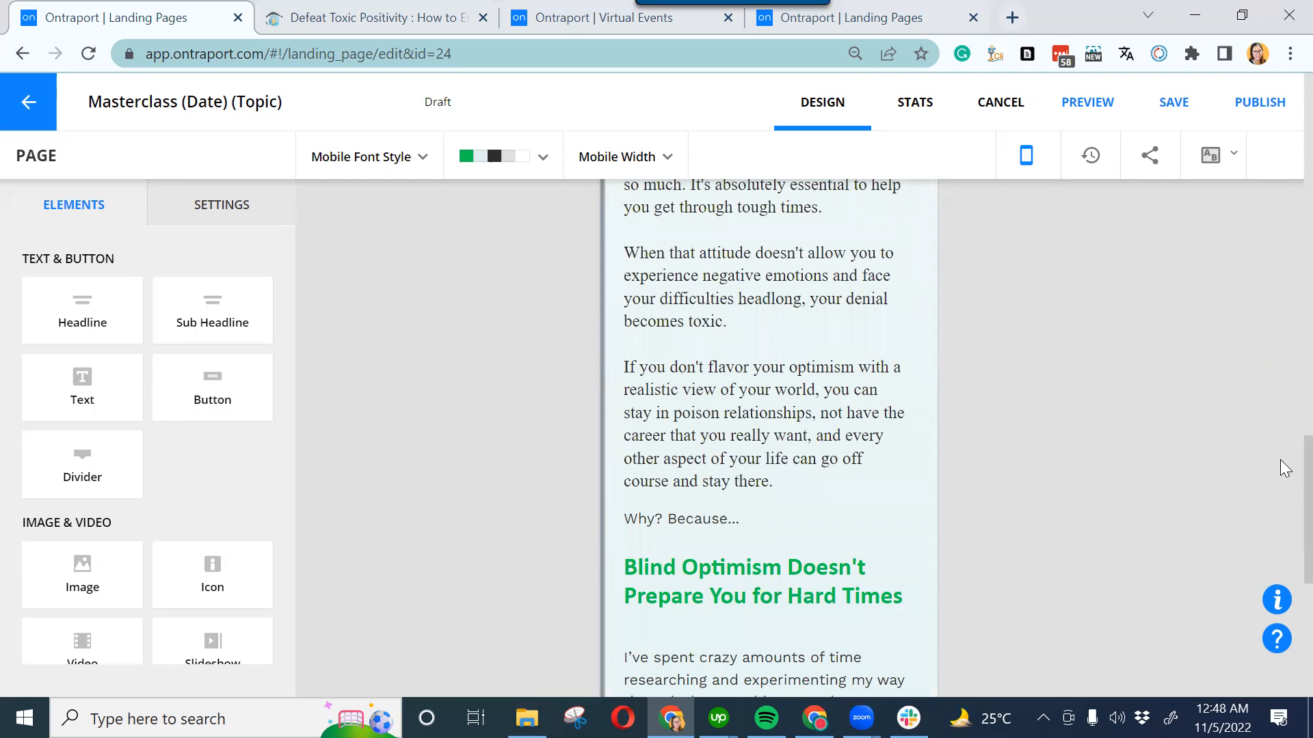
pyautogui.scroll(-7, 1279, 459)
pyautogui.click(1179, 102)
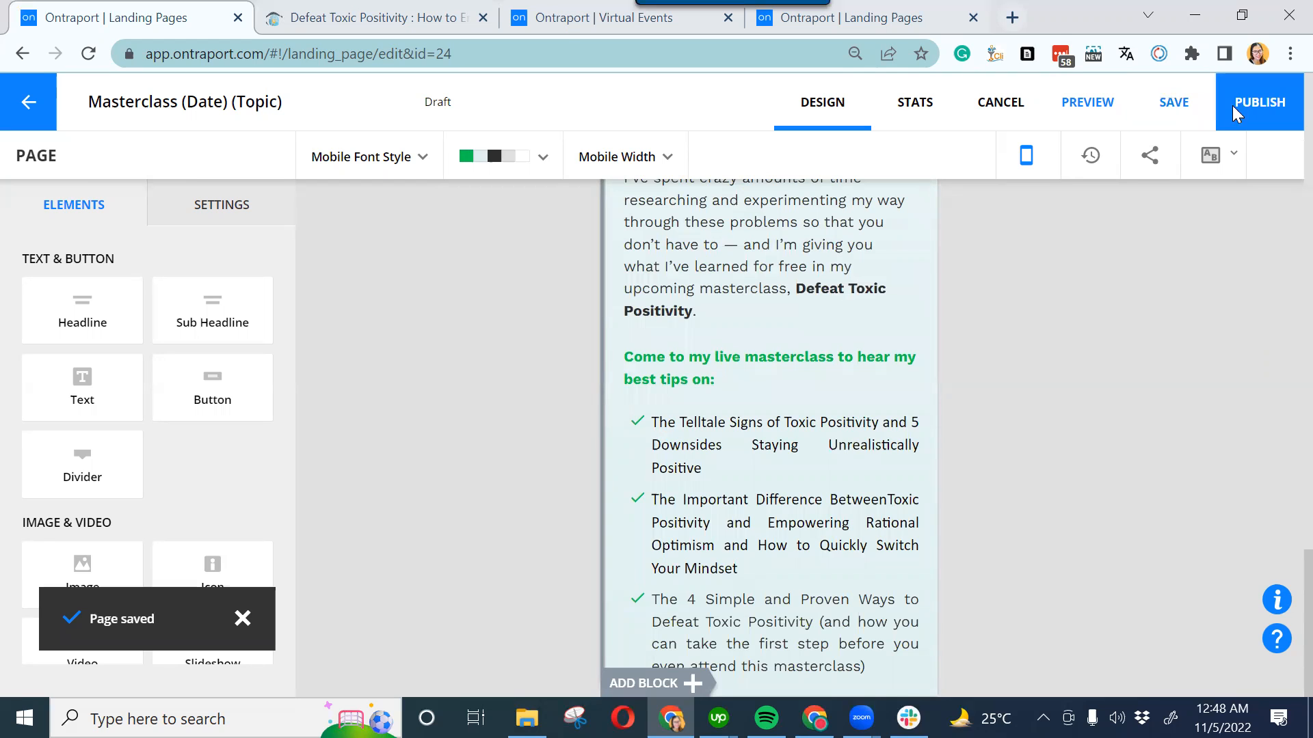
# Start publishing the registration page and copy the subdomain rosewaterfallsinc from the thank-you page link stored in the Notion Event Info table
pyautogui.click(1232, 105)
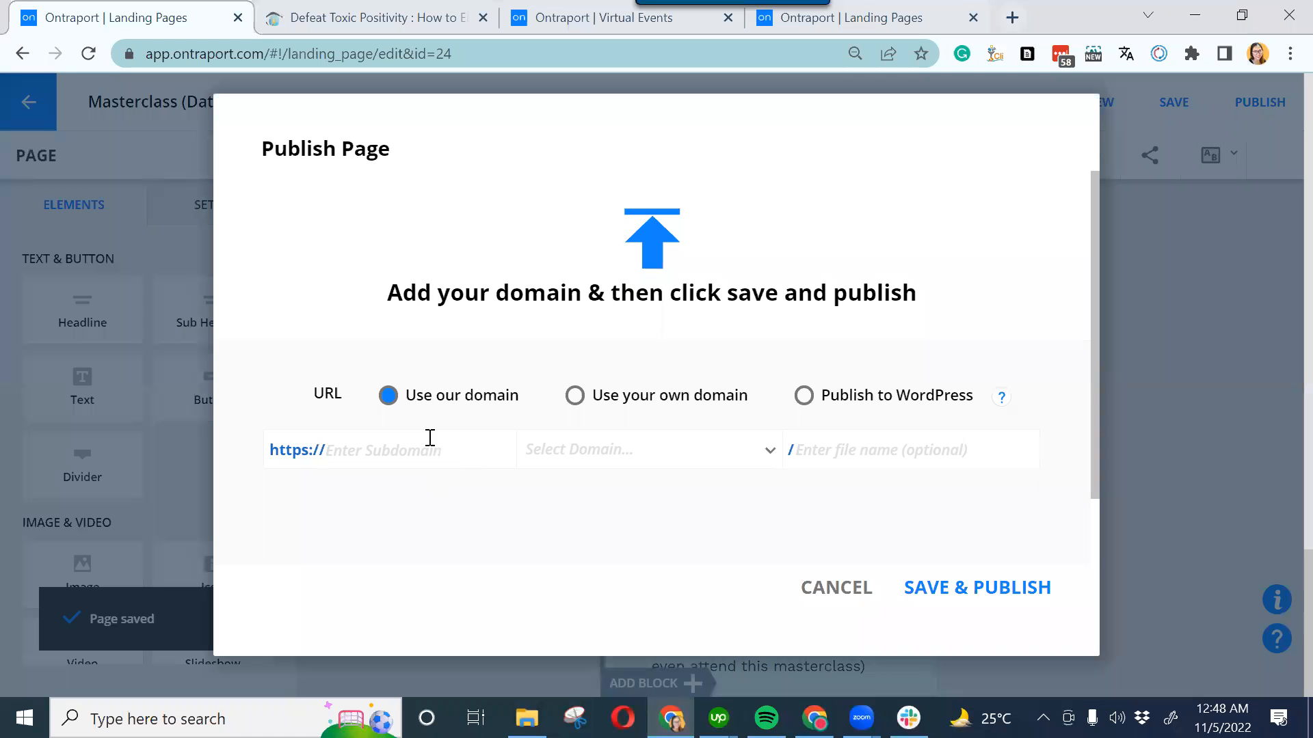
pyautogui.hotkey('alt', 'Tab')
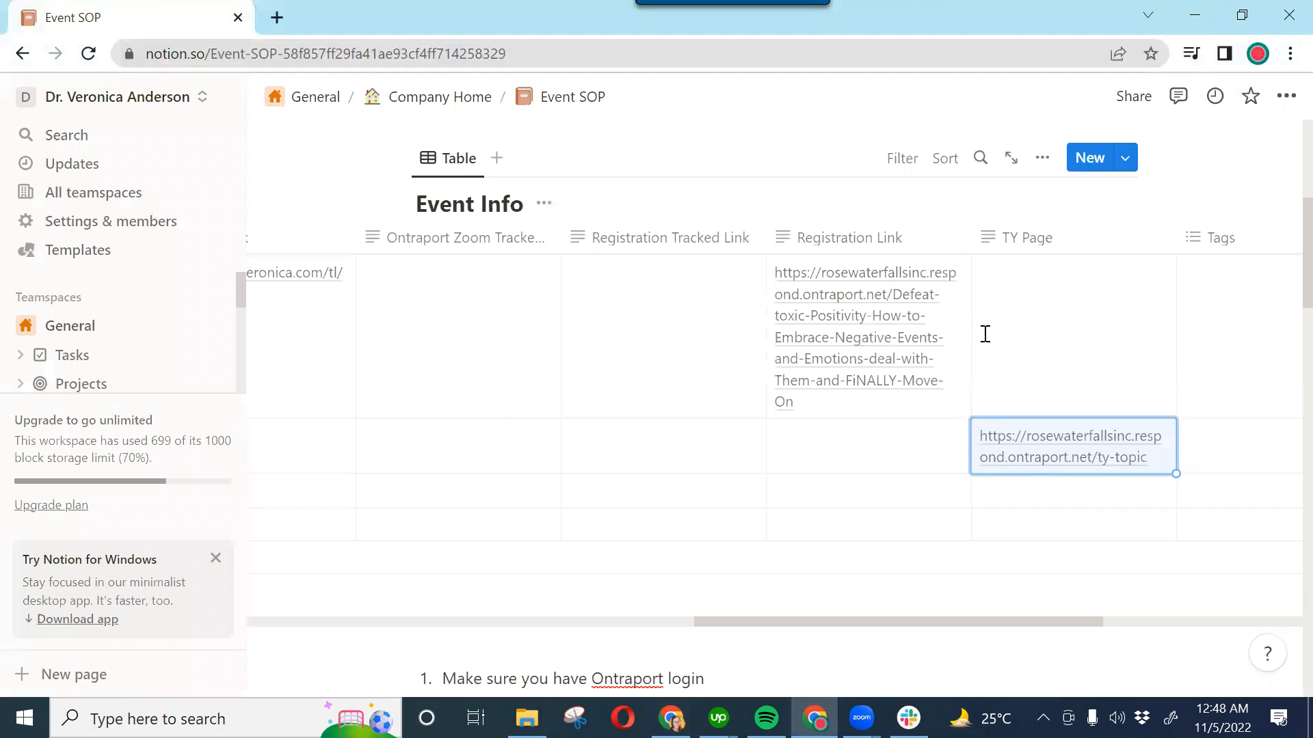
pyautogui.click(1154, 460)
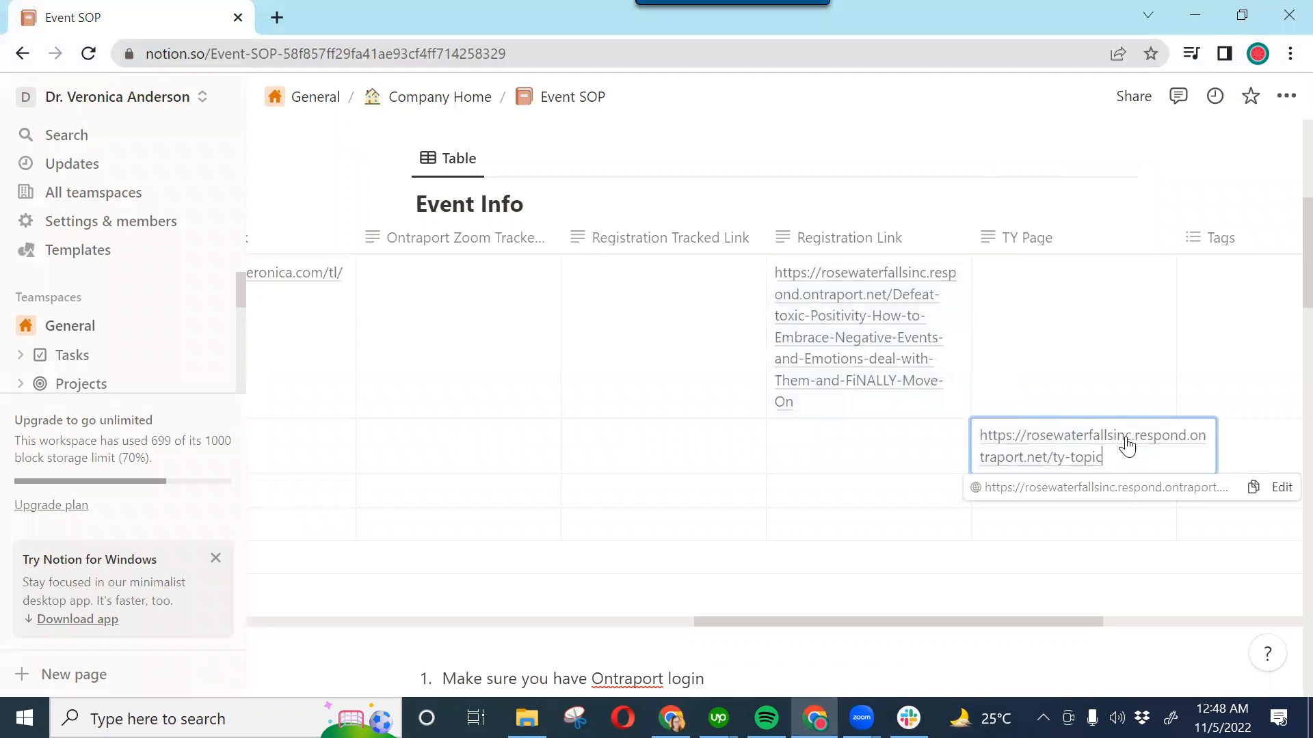
pyautogui.click(1127, 446)
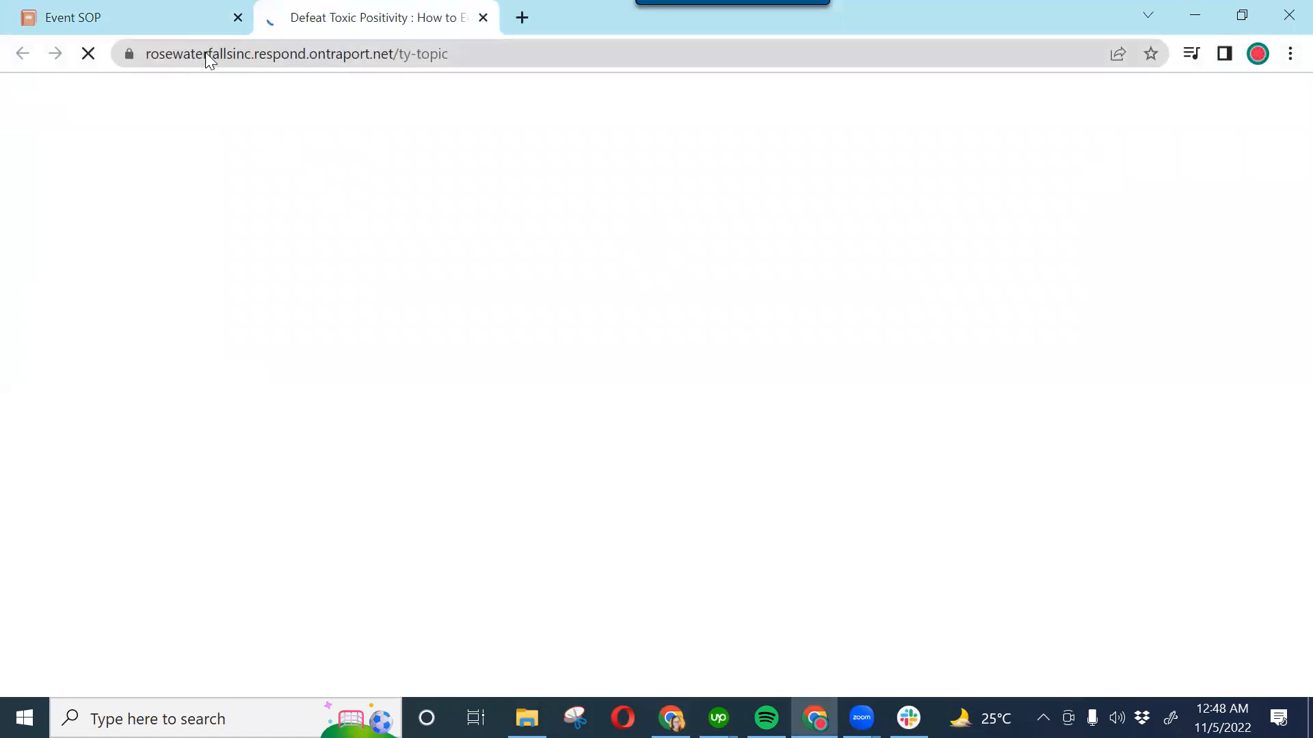
pyautogui.doubleClick(205, 53)
pyautogui.hotkey('ctrl', 'c')
pyautogui.hotkey('alt', 'Tab')
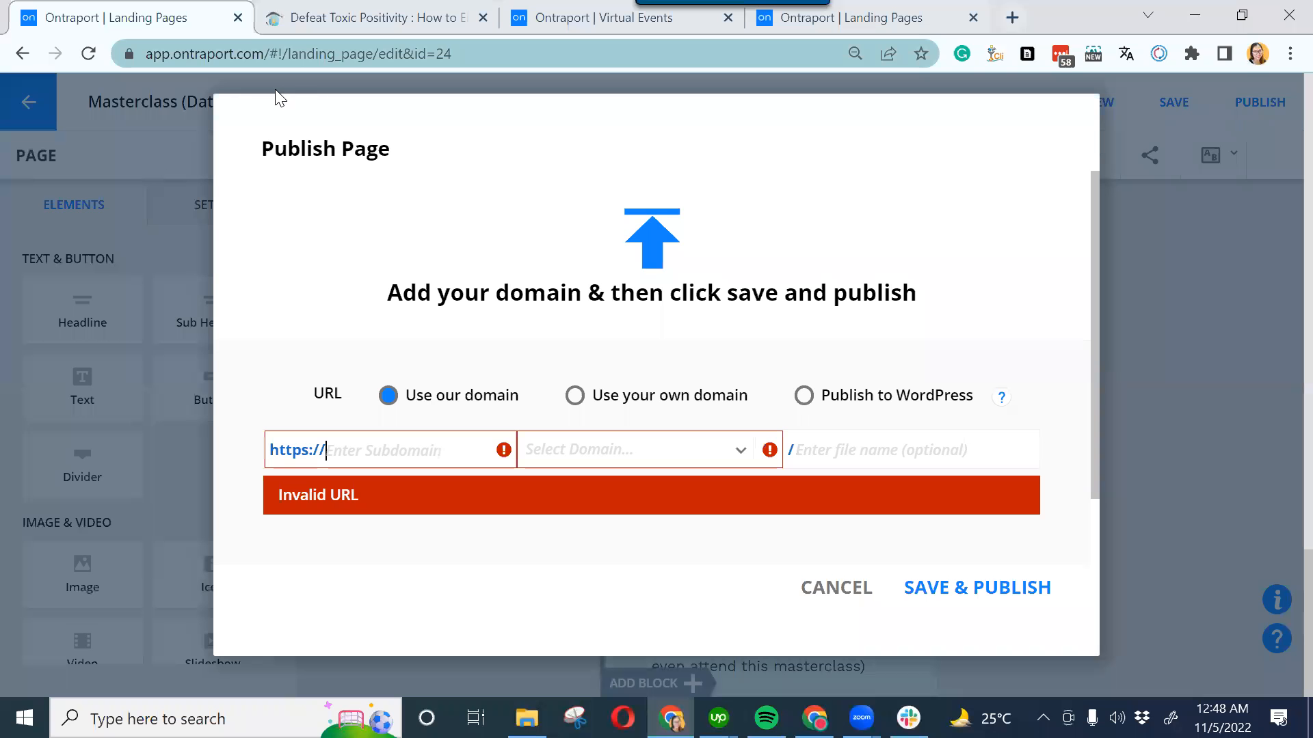
# Back in Ontraport, set the page's publishing address to subdomain rosewaterfallsinc with the domain .respond.ontraport.net
pyautogui.click(390, 449)
pyautogui.hotkey('ctrl', 'v')
pyautogui.click(557, 448)
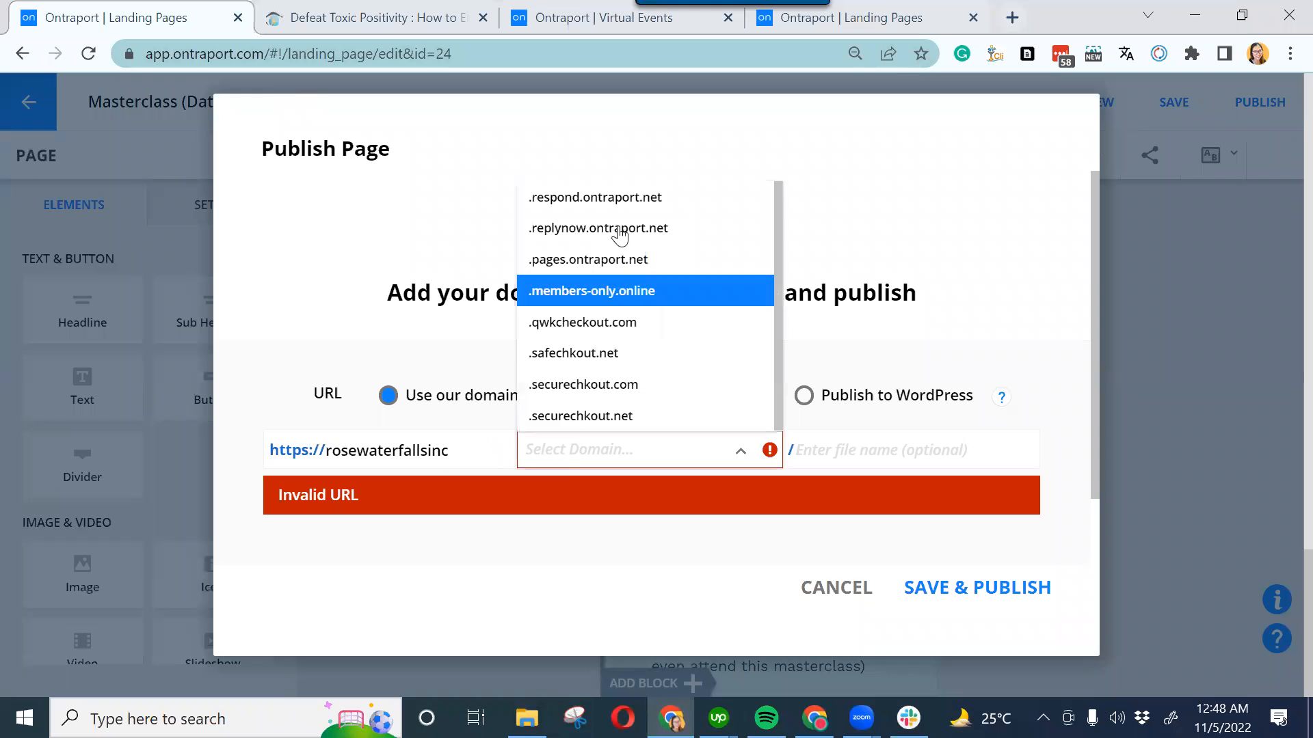
pyautogui.click(622, 199)
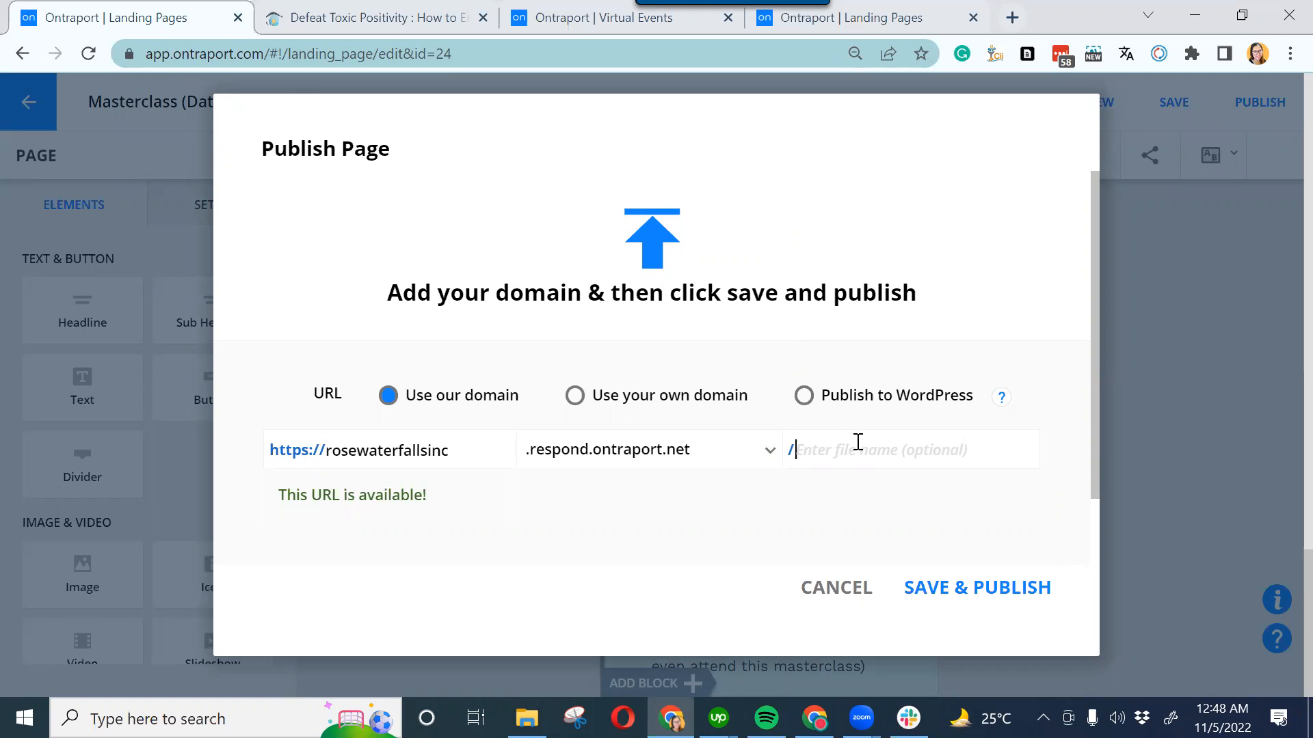
# Set the URL's file name to topic, save and publish the registration page, and close the publishing dialog
pyautogui.click(858, 443)
pyautogui.write('a')
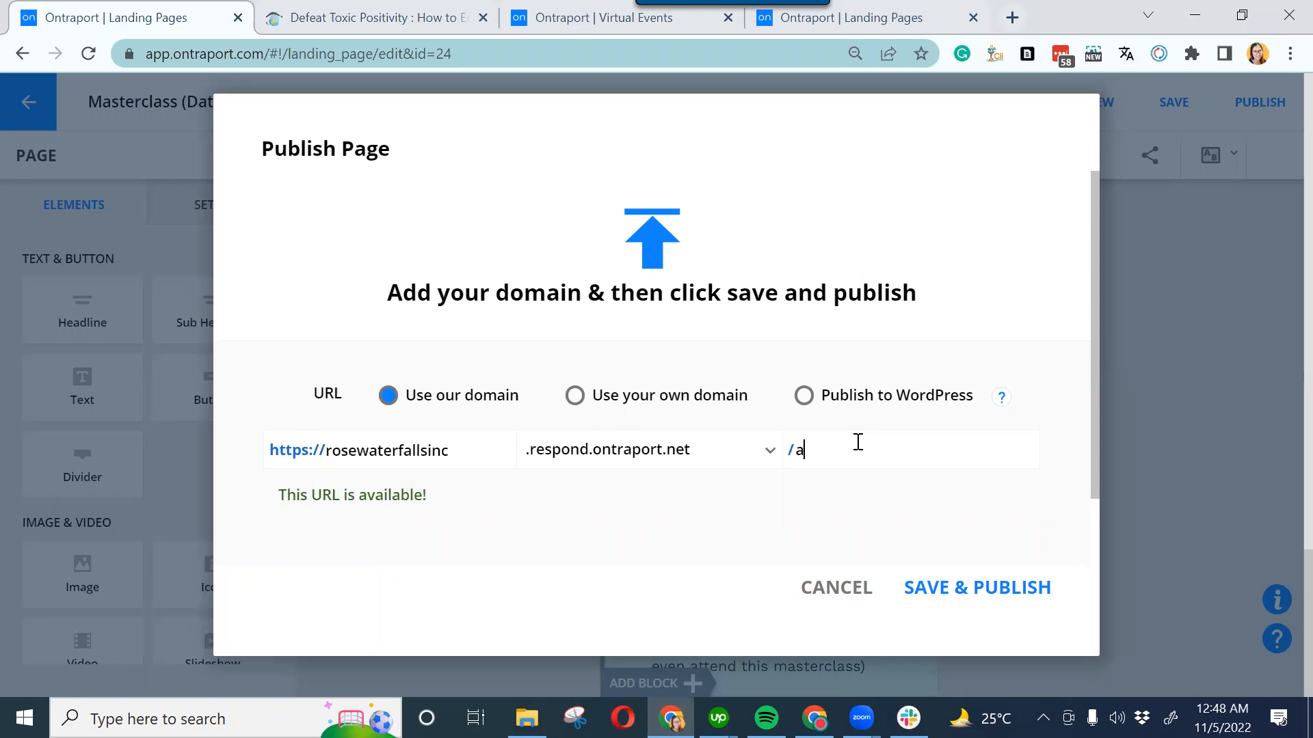
pyautogui.press('BackSpace')
pyautogui.write('date')
pyautogui.press('BackSpace')
pyautogui.press('BackSpace')
pyautogui.press('BackSpace')
pyautogui.press('BackSpace')
pyautogui.write('topic')
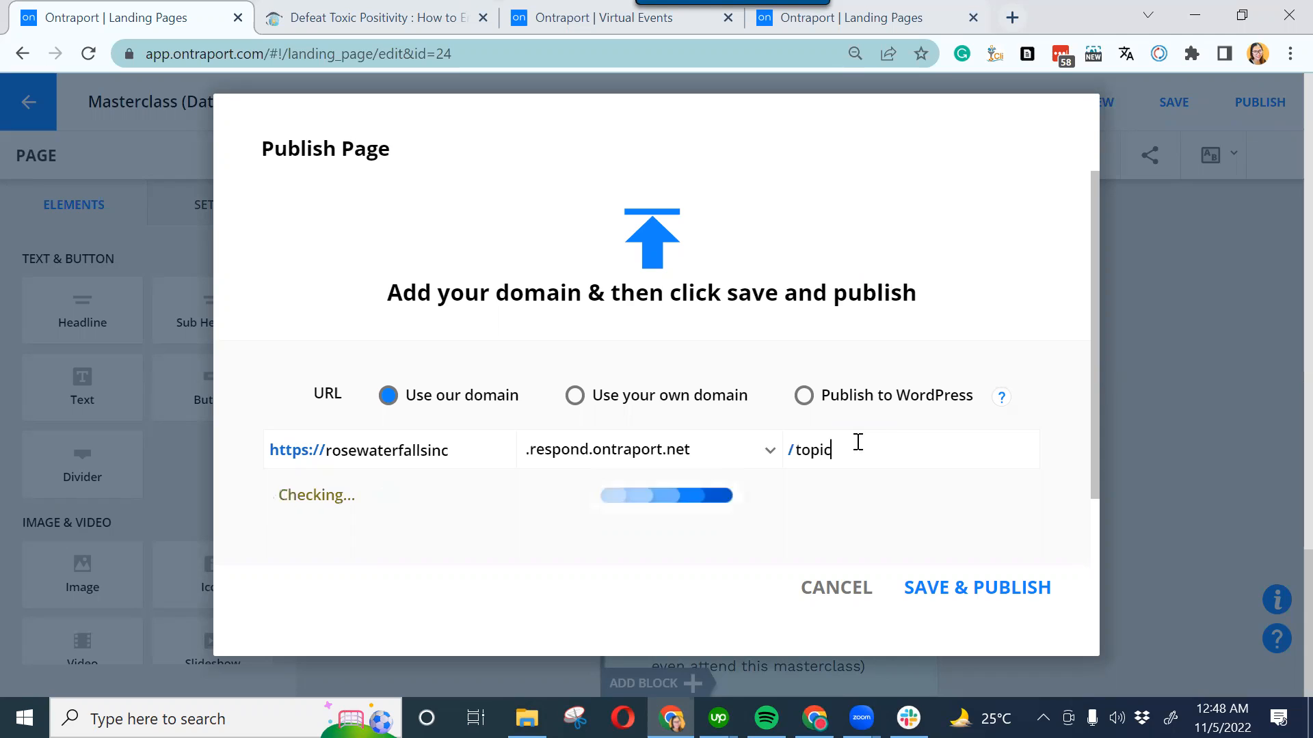
pyautogui.click(913, 587)
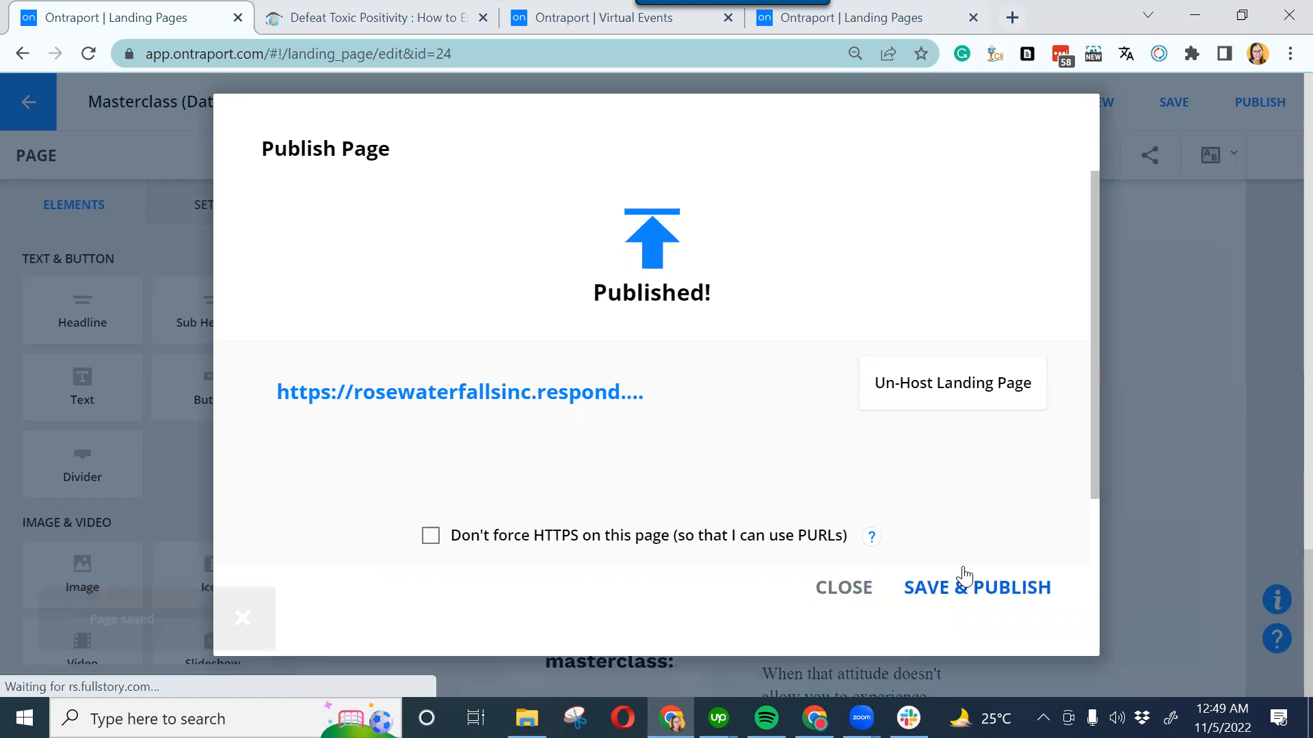
pyautogui.click(963, 578)
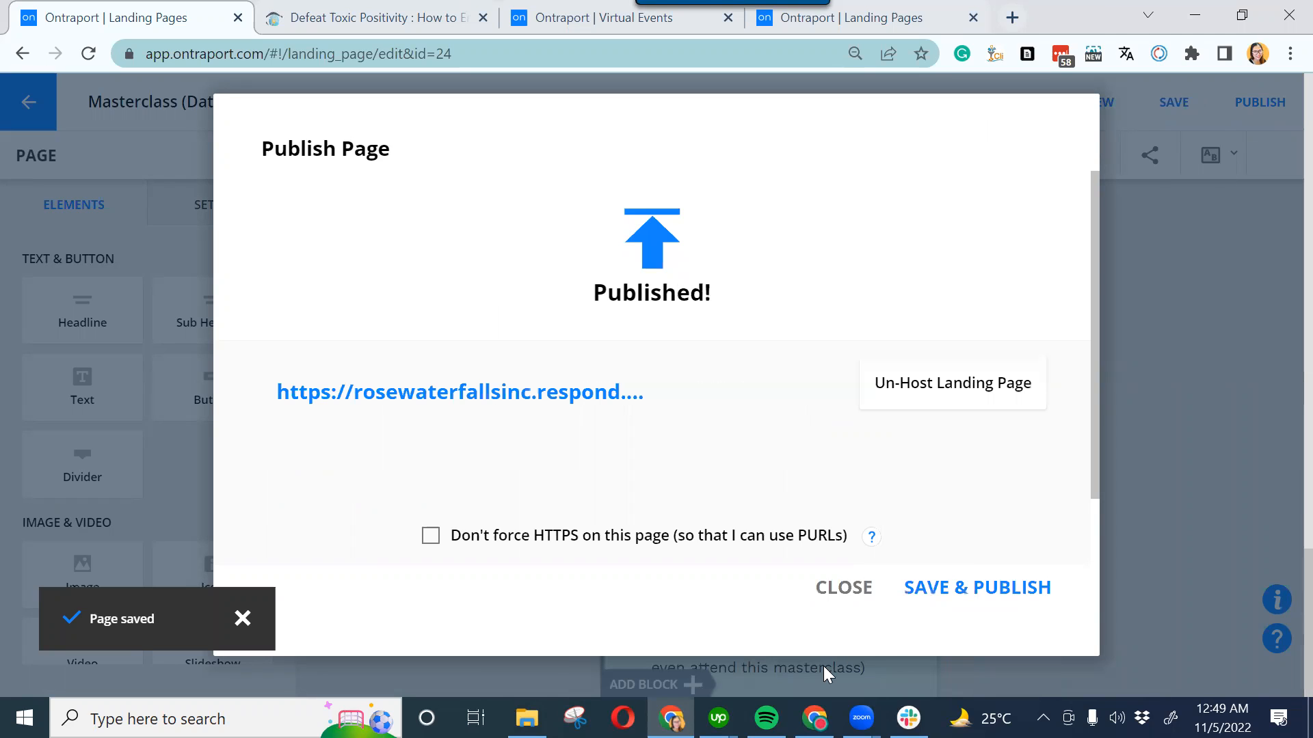
pyautogui.click(843, 589)
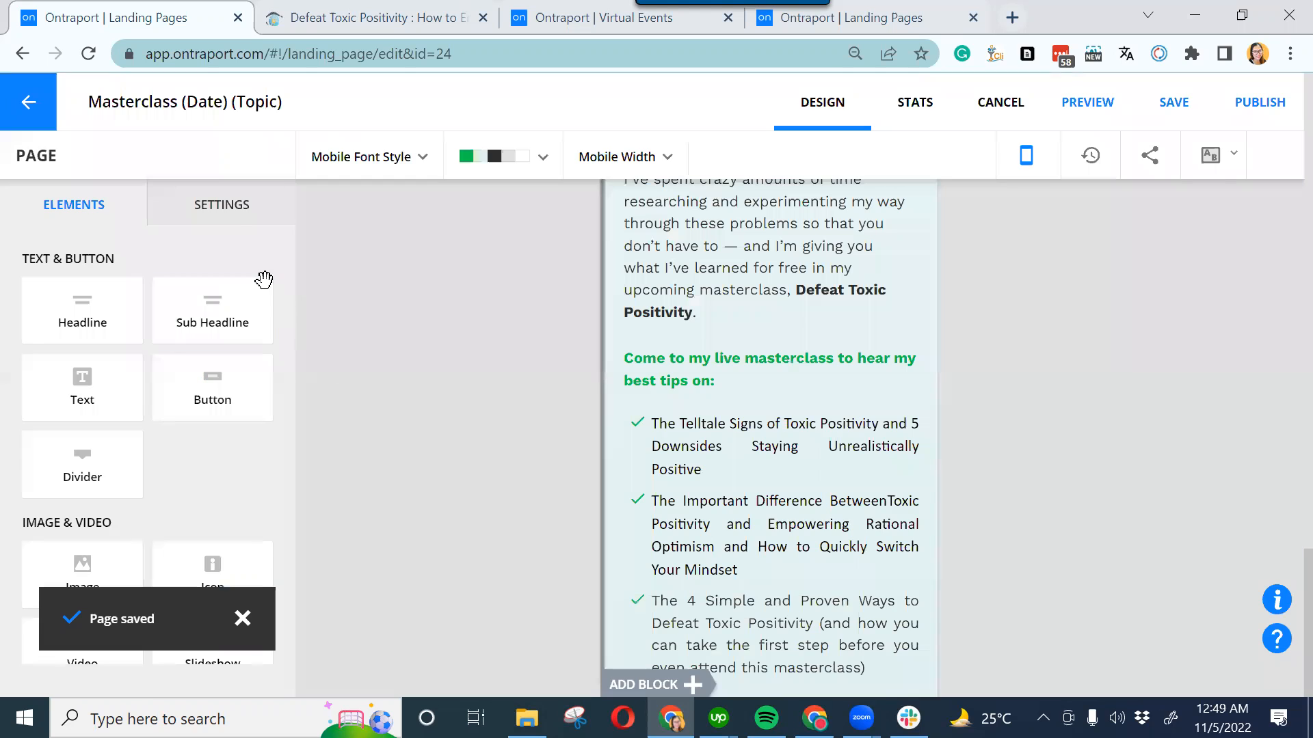
# Review the title, description and social image in the registration page's SEO and social settings
pyautogui.click(228, 208)
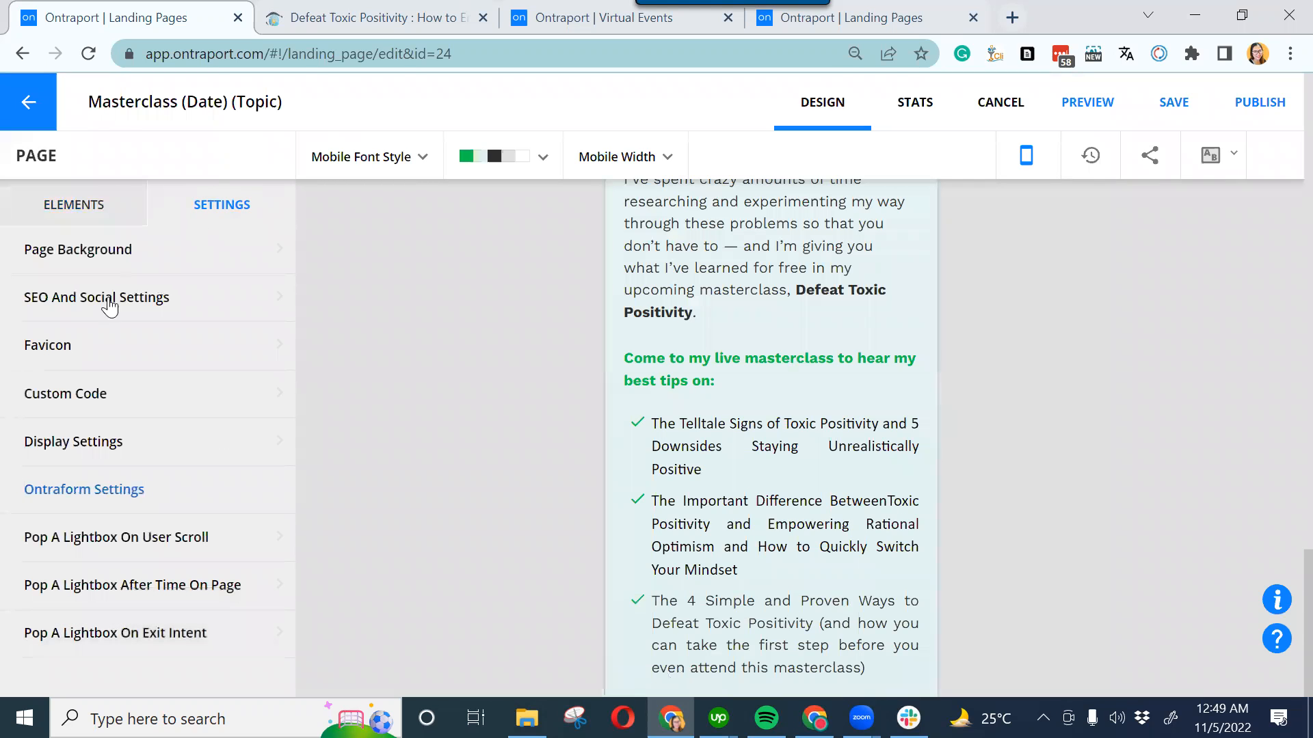
pyautogui.click(96, 319)
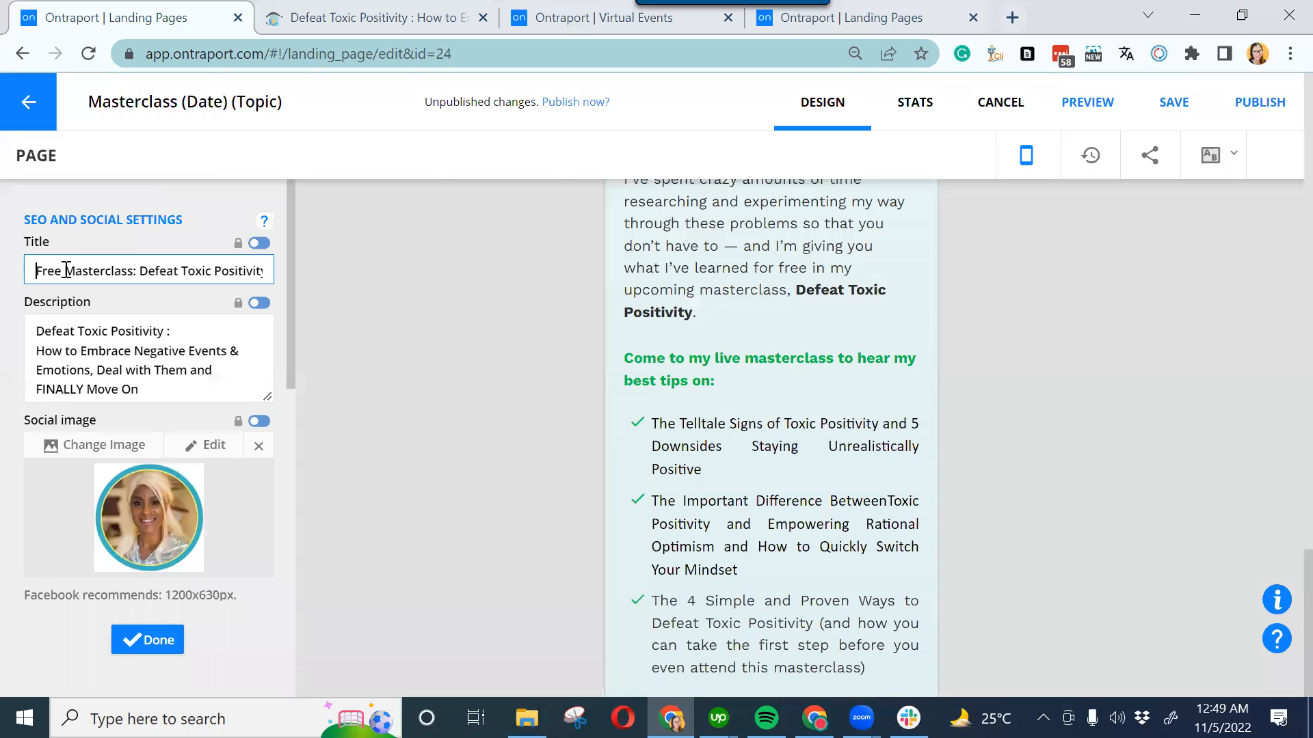
pyautogui.moveTo(67, 271); pyautogui.dragTo(340, 295)
pyautogui.click(52, 357)
pyautogui.moveTo(35, 329); pyautogui.dragTo(239, 413)
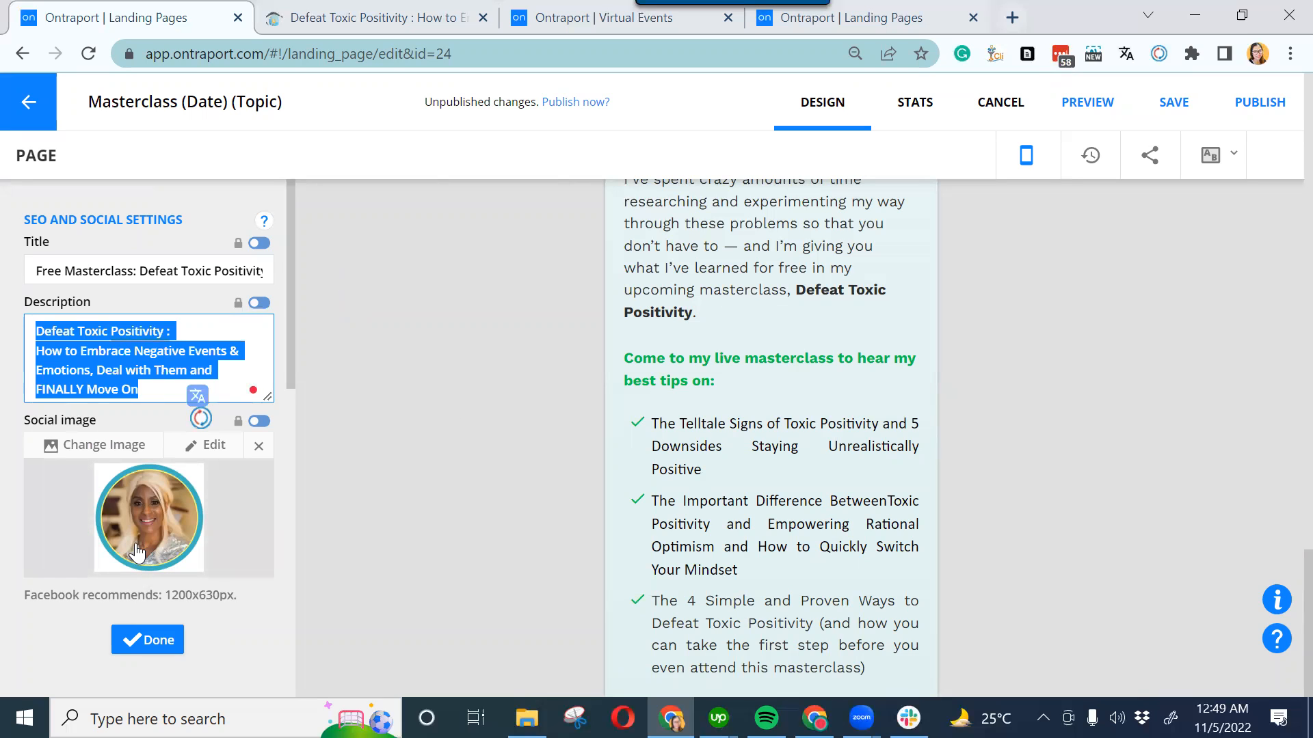
pyautogui.click(437, 456)
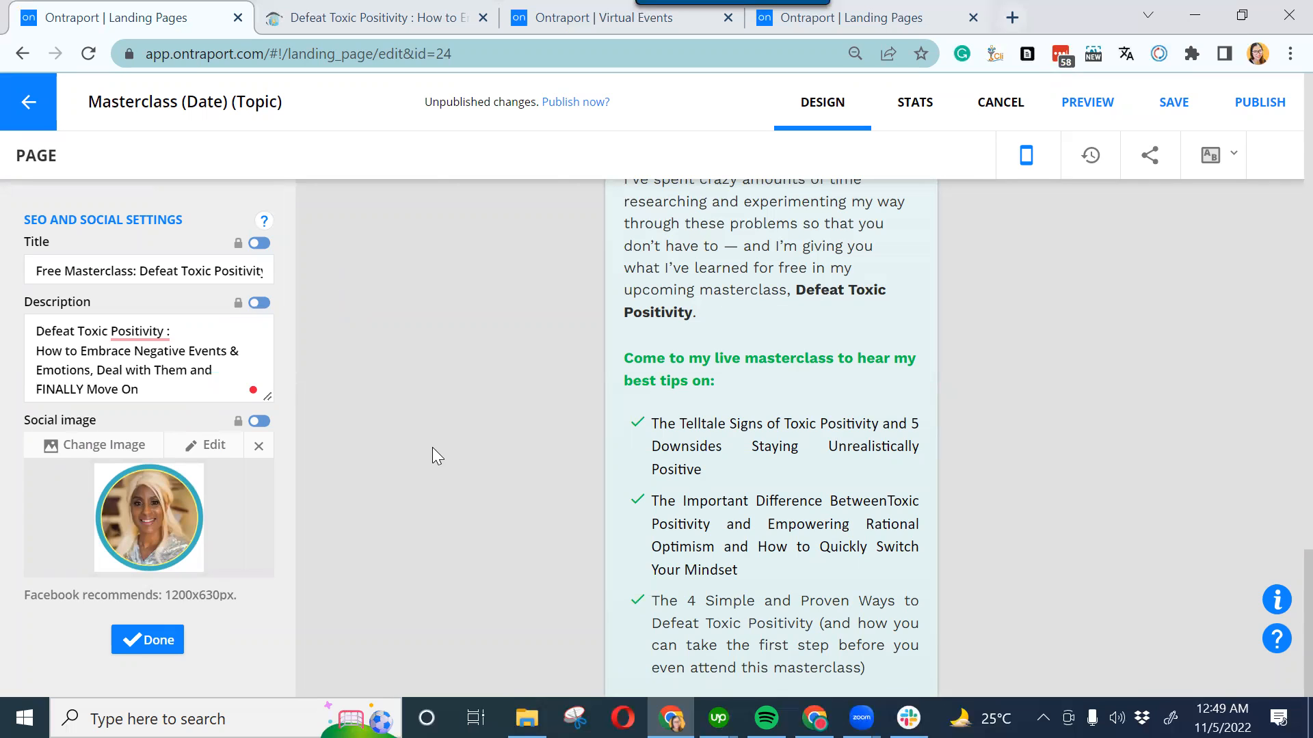
pyautogui.click(137, 643)
# Save and re-publish the registration page, opening its live link in a separate browser tab
pyautogui.click(1181, 123)
pyautogui.click(1261, 104)
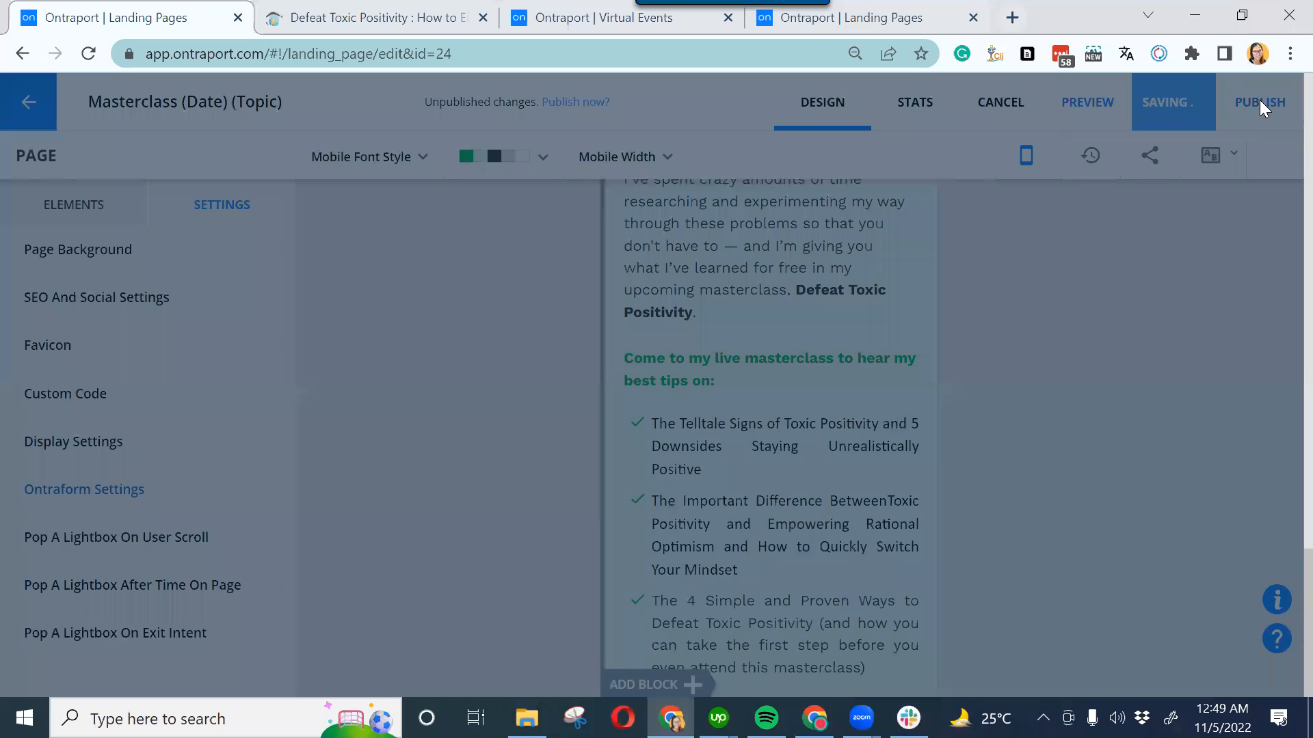
pyautogui.click(616, 400)
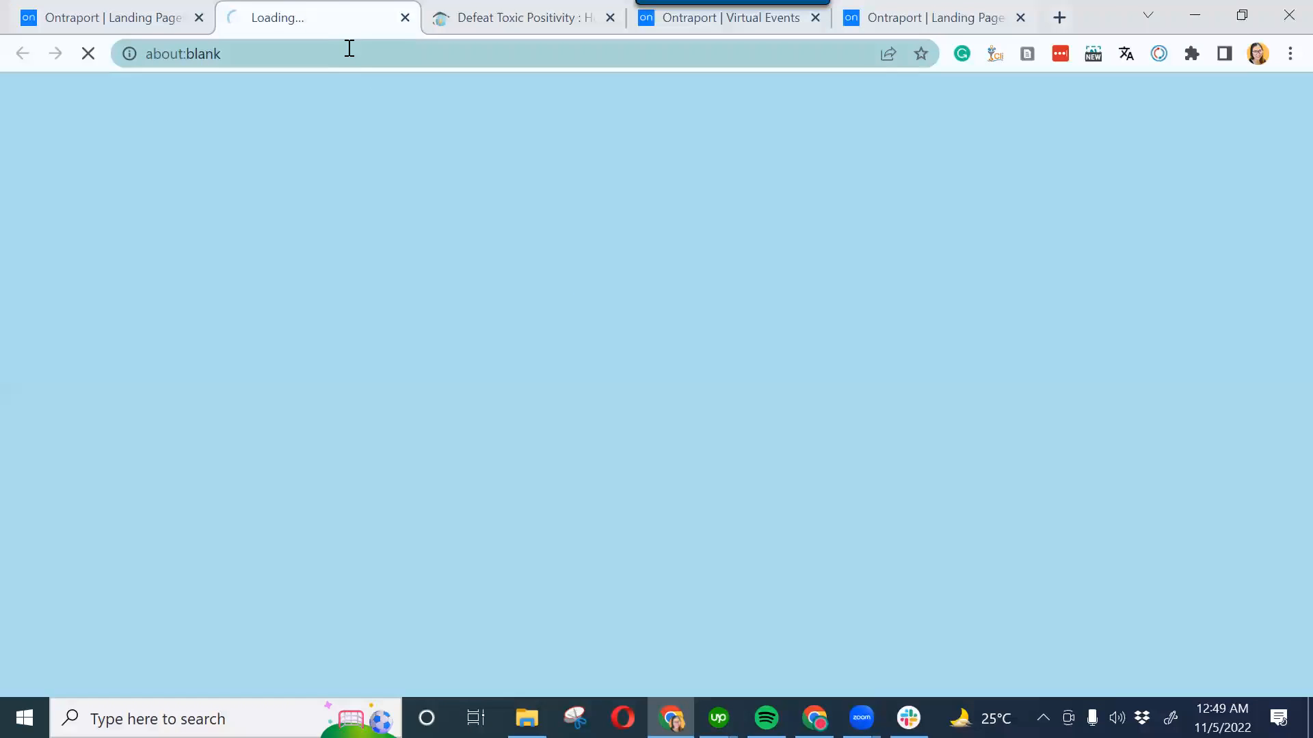
pyautogui.click(111, 16)
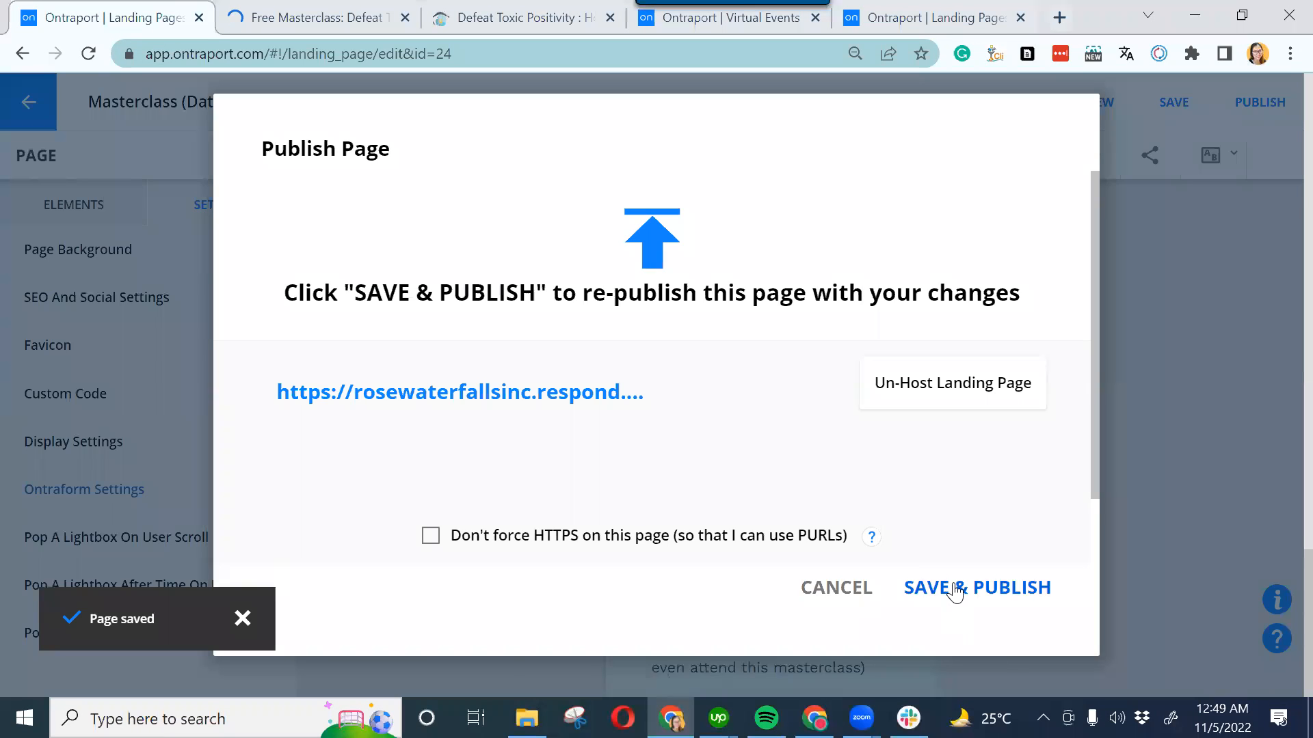
pyautogui.click(955, 590)
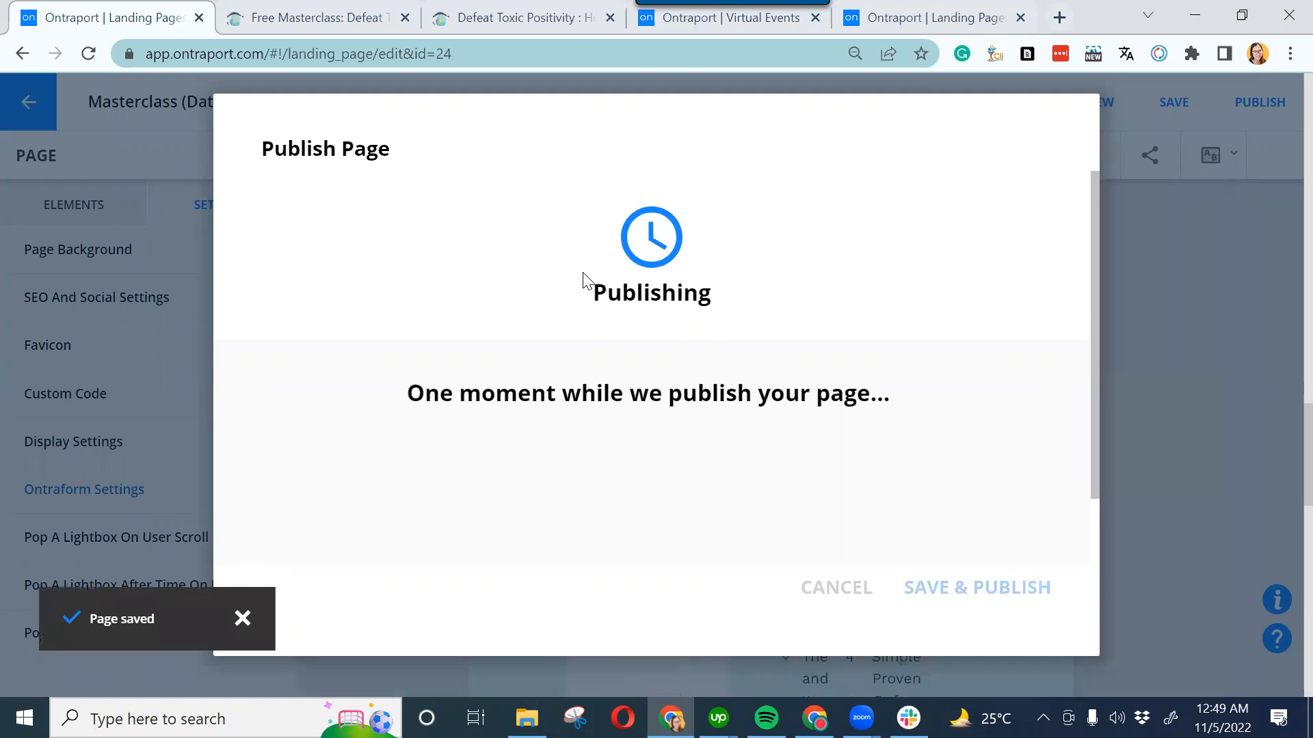
# Copy the full URL of the published registration page from its live tab
pyautogui.click(351, 18)
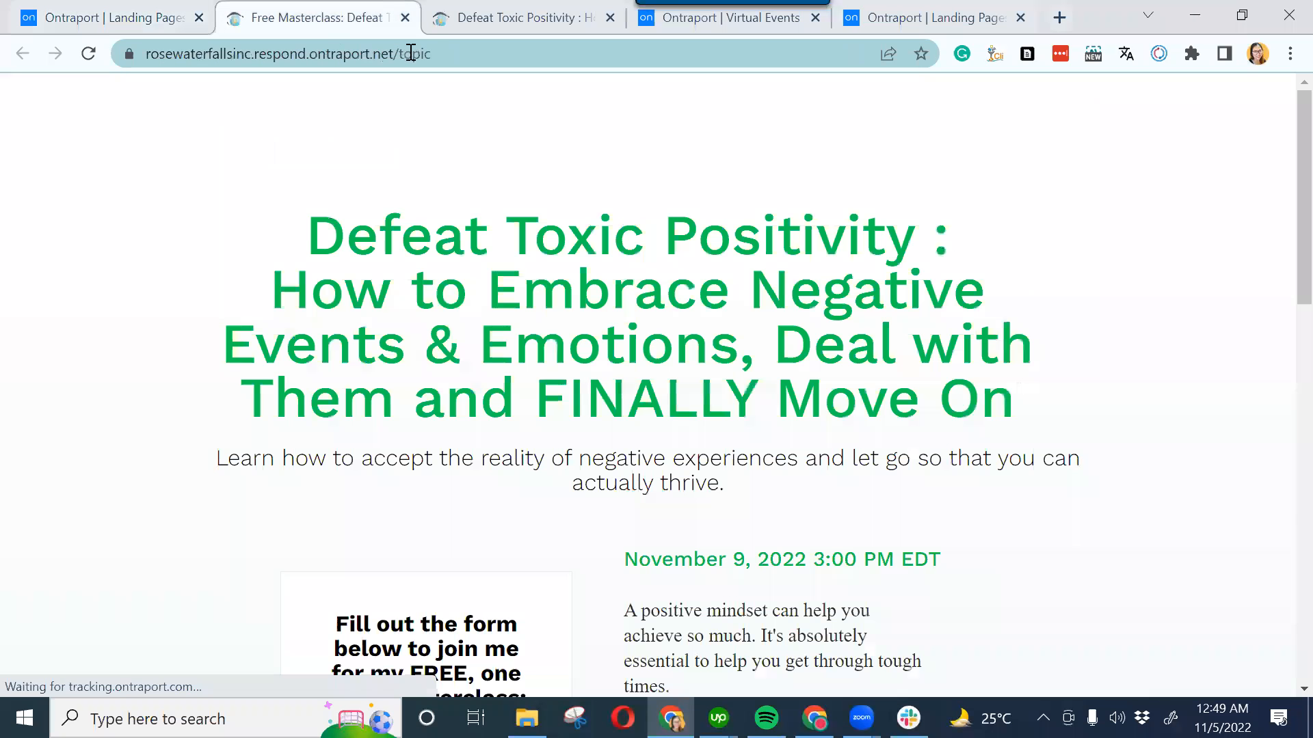
pyautogui.click(411, 53)
pyautogui.rightClick(341, 51)
pyautogui.click(385, 194)
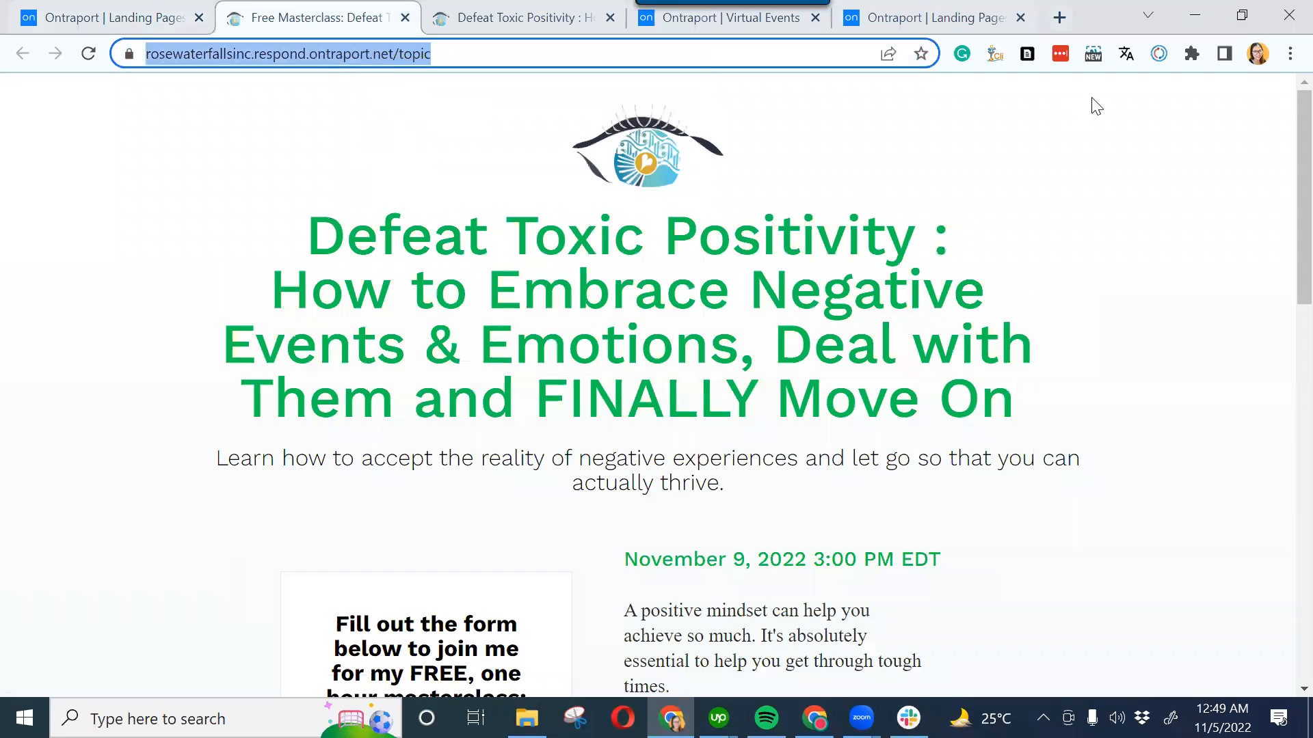
# Look through the published registration page from the headline and registration form to the list of masterclass tips
pyautogui.click(1280, 205)
pyautogui.scroll(-3, 1280, 281)
pyautogui.scroll(-10, 1281, 533)
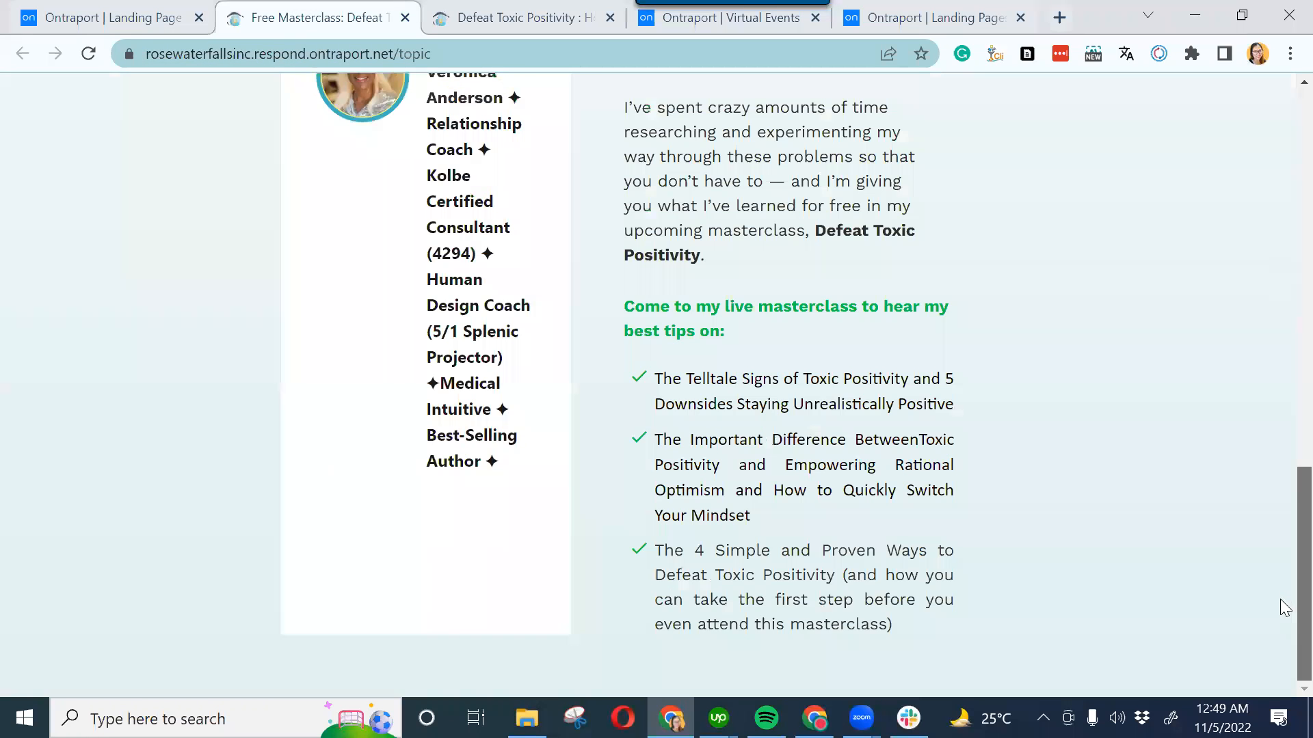
pyautogui.scroll(12, 1280, 205)
pyautogui.scroll(-3, 729, 258)
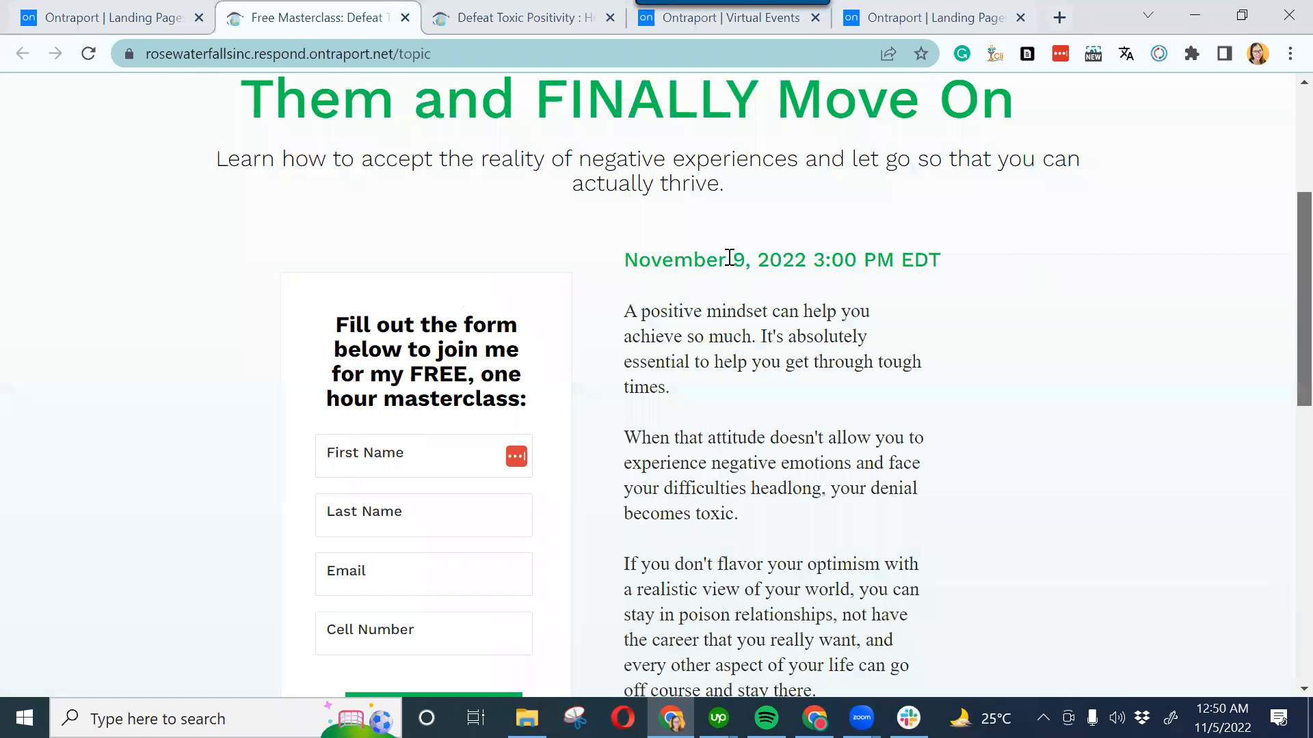
pyautogui.scroll(-1, 729, 258)
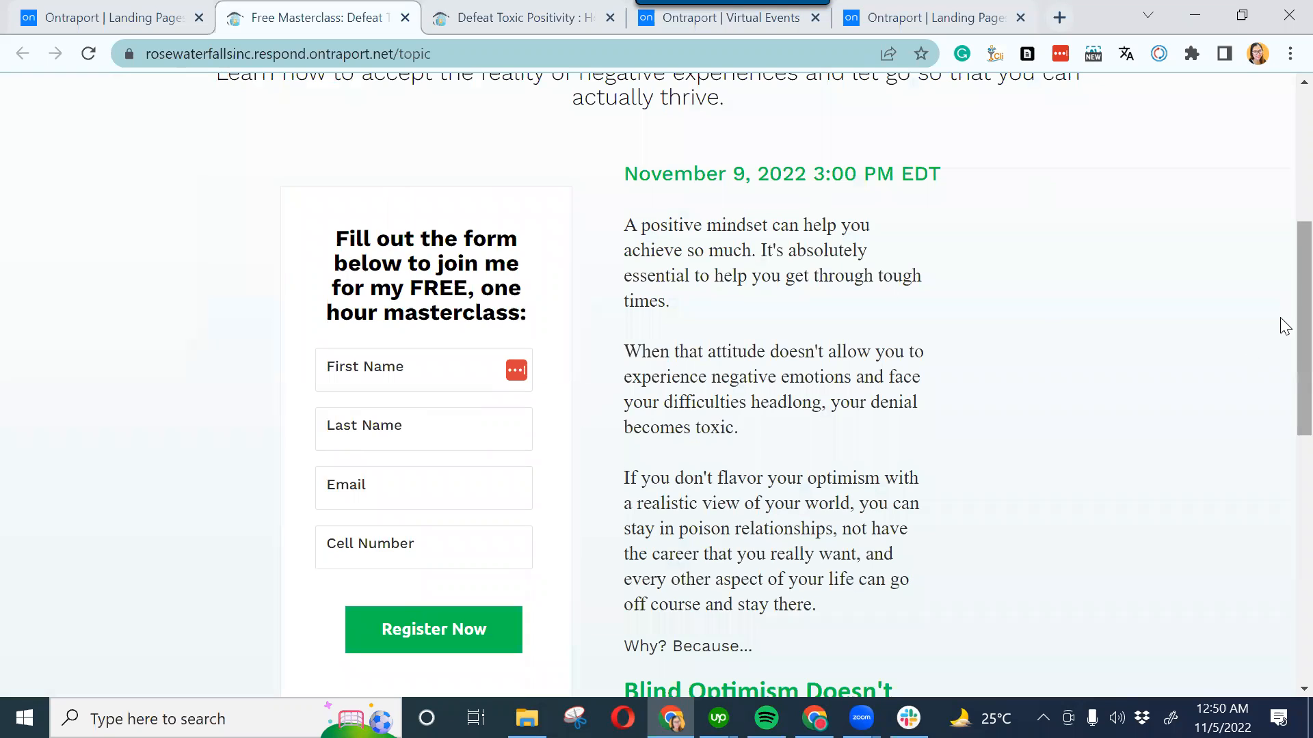
pyautogui.scroll(4, 1281, 326)
# Examine the published page's mobile layout in a separate narrow browser window, and close that window
pyautogui.moveTo(294, 18); pyautogui.dragTo(256, 71)
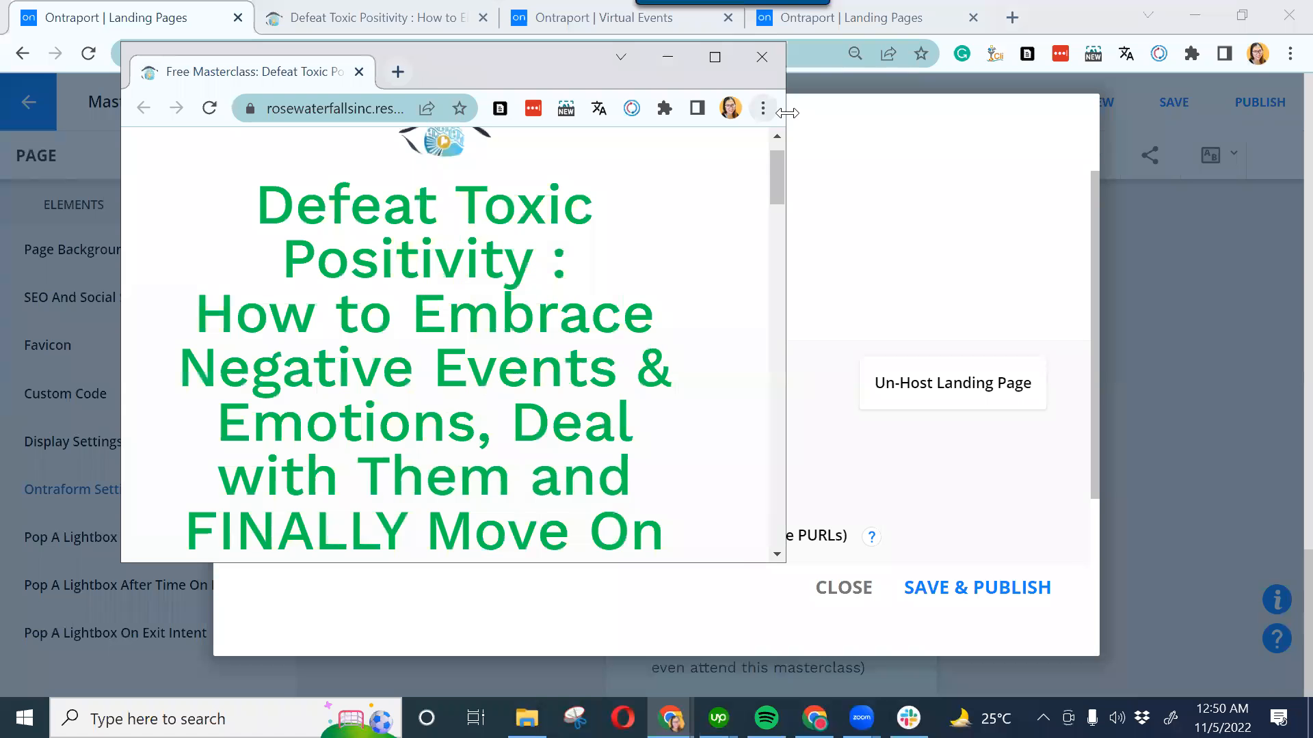
pyautogui.moveTo(787, 113); pyautogui.dragTo(634, 115)
pyautogui.moveTo(625, 229); pyautogui.dragTo(624, 551)
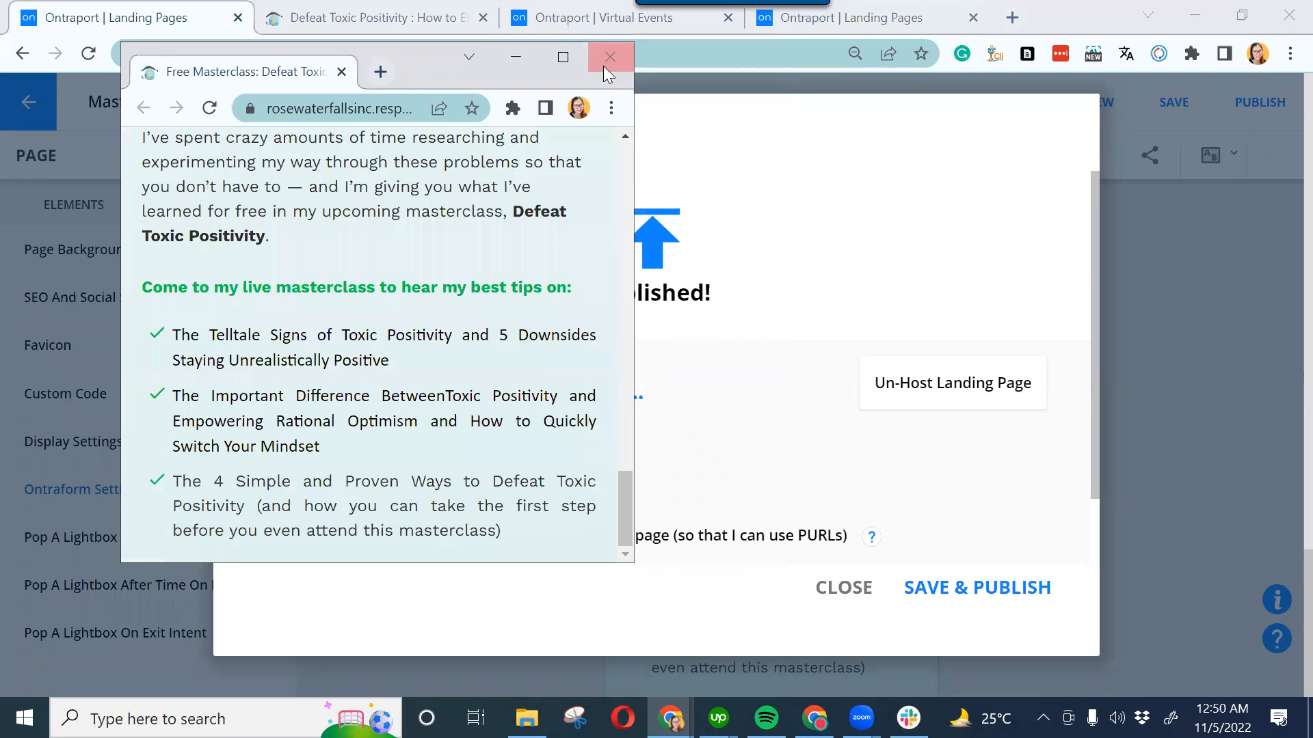
pyautogui.click(610, 57)
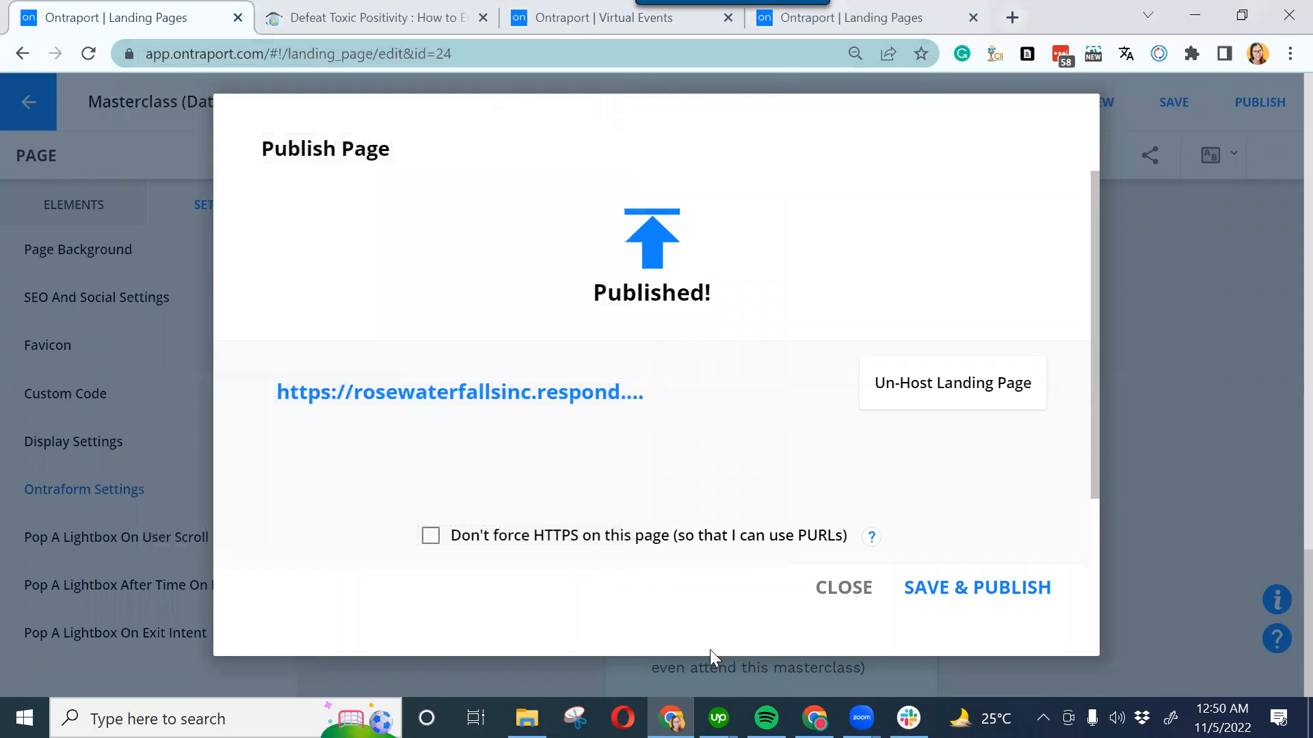
# Switch to the Event SOP page in Notion, where the Event Info table is kept
pyautogui.click(815, 718)
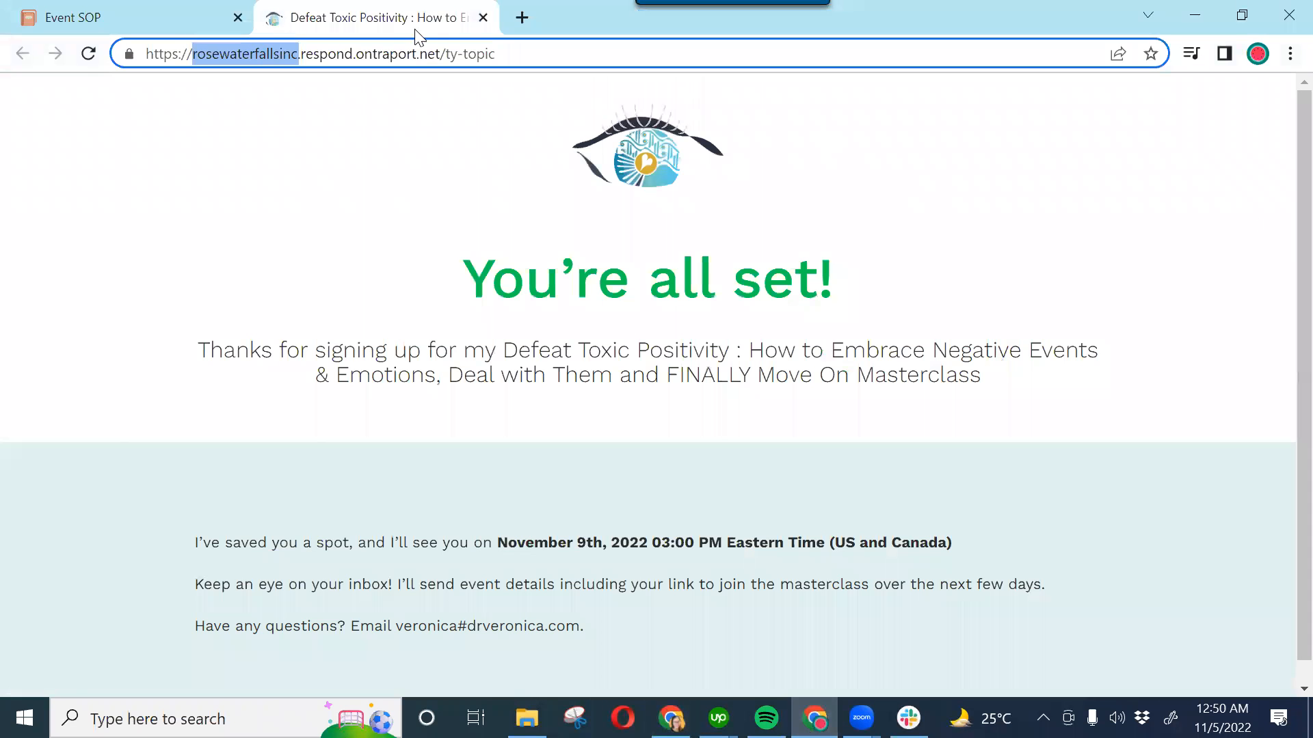
pyautogui.click(136, 15)
pyautogui.click(851, 458)
pyautogui.rightClick(849, 455)
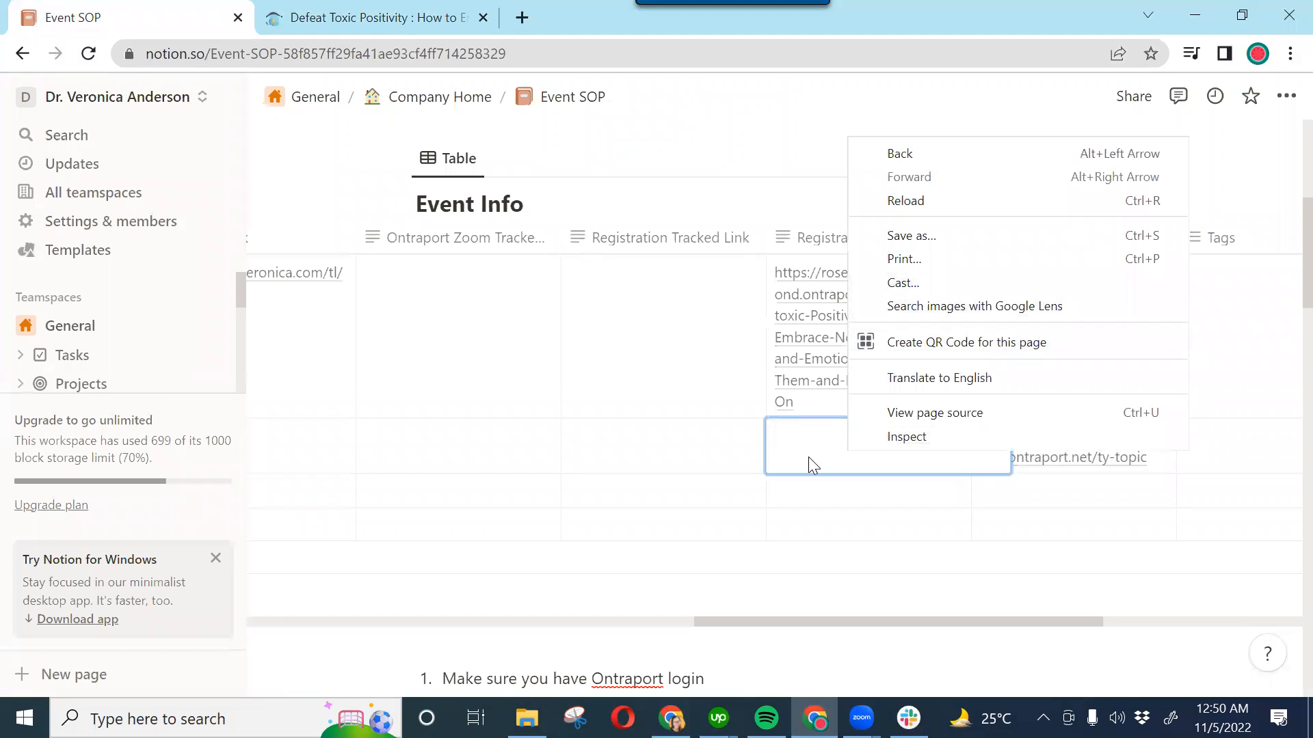
pyautogui.press('Escape')
pyautogui.hotkey('ctrl', 'v')
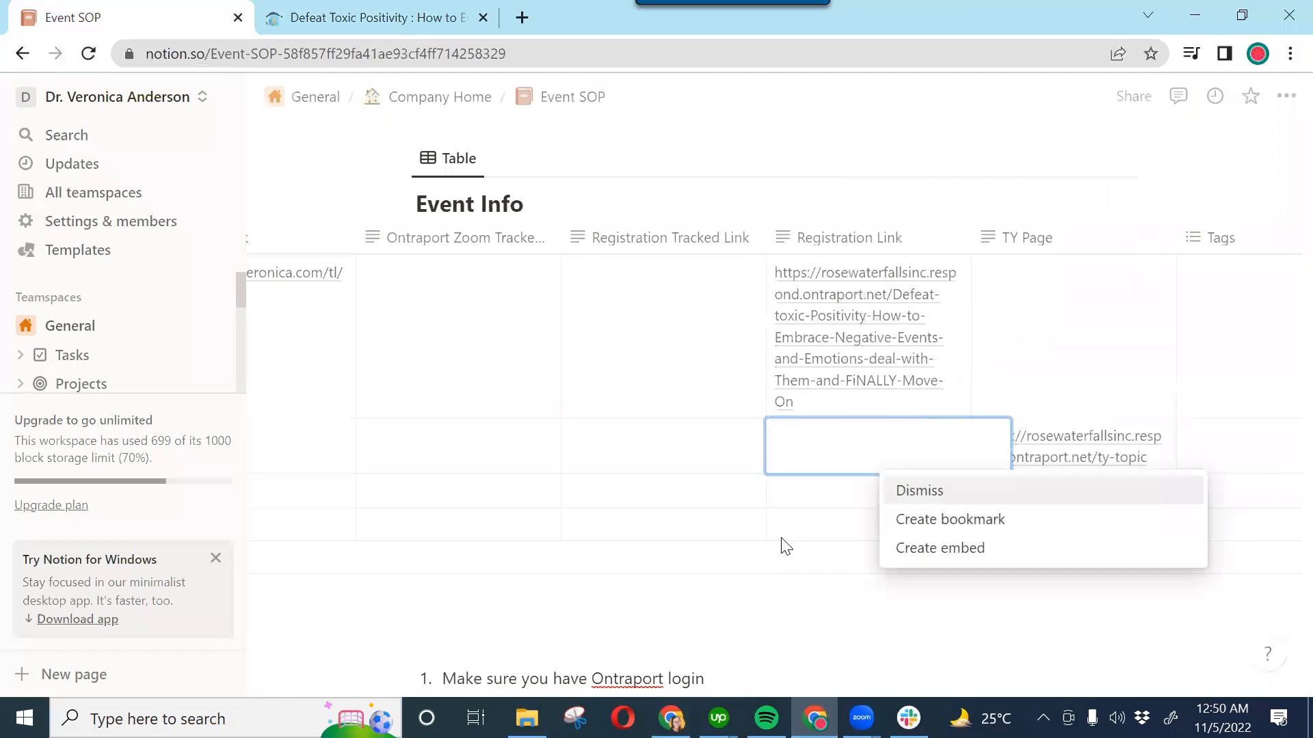
pyautogui.press('Escape')
pyautogui.click(613, 460)
pyautogui.click(820, 443)
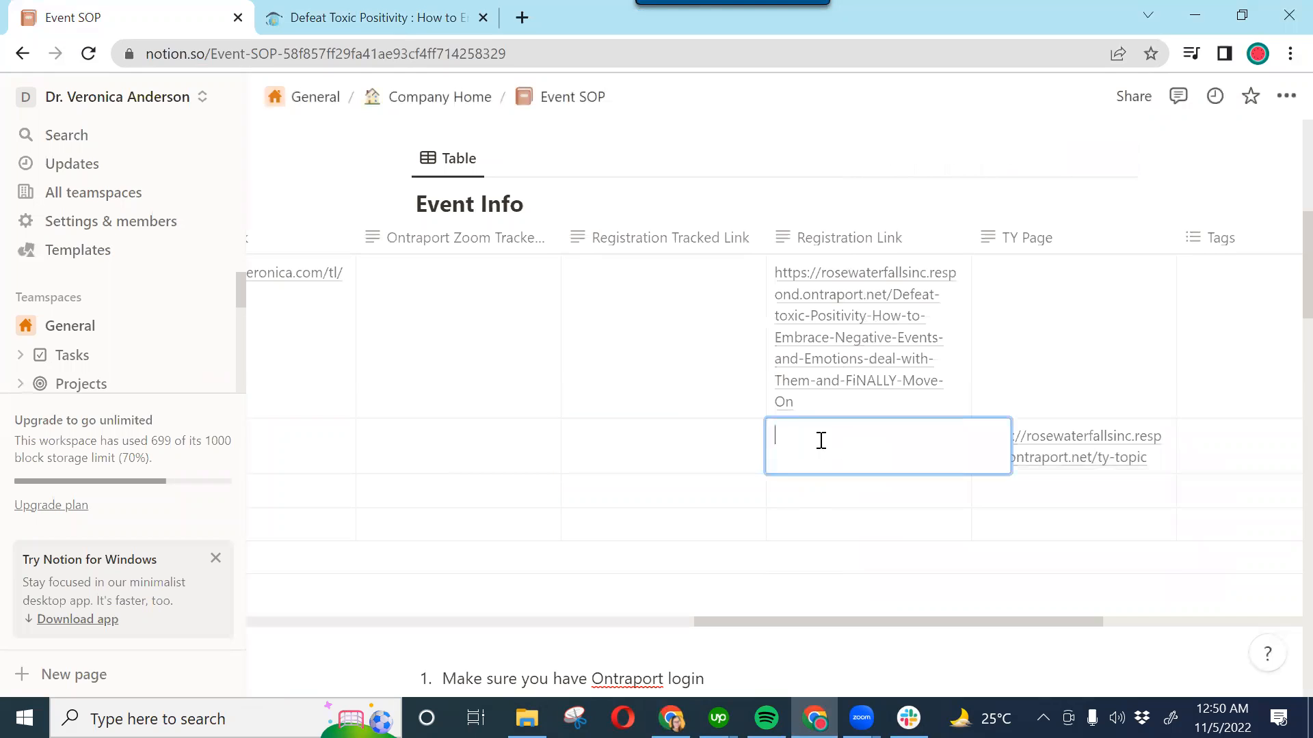
pyautogui.hotkey('ctrl', 'v')
pyautogui.hotkey('ctrl', 'z')
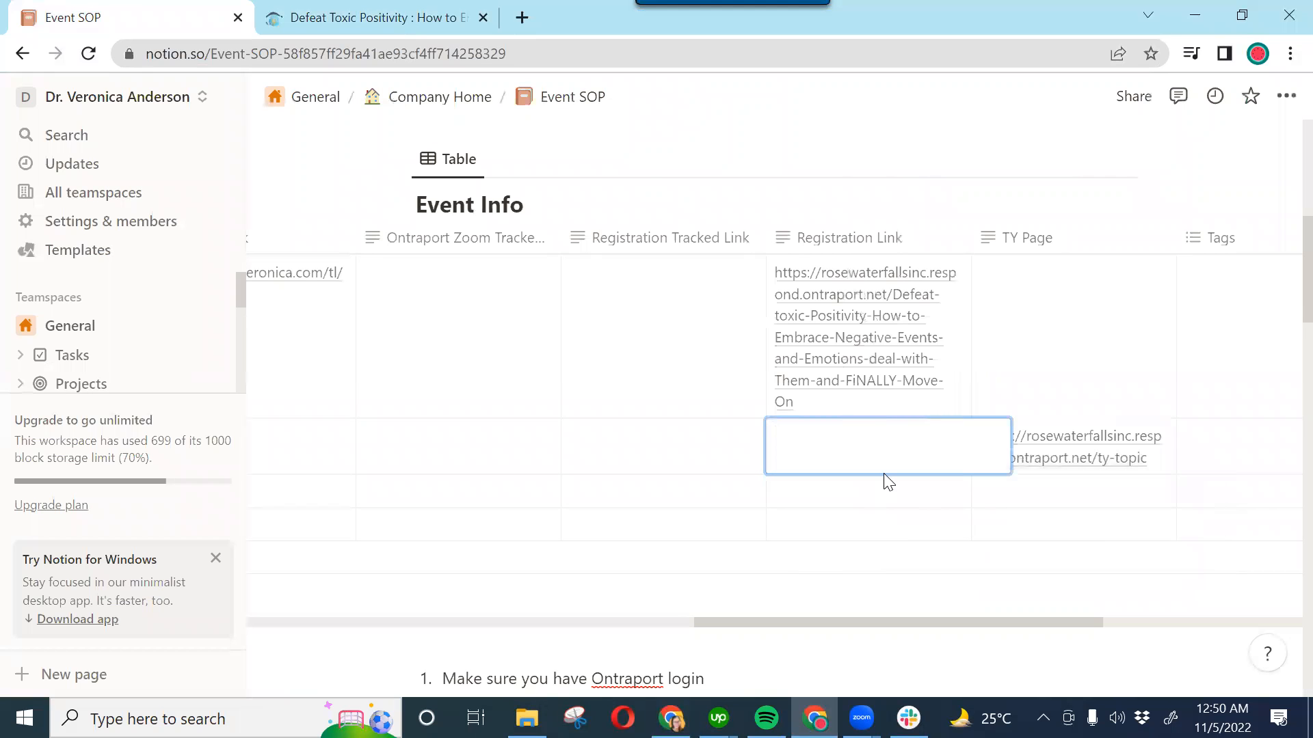
pyautogui.hotkey('ctrl', 'v')
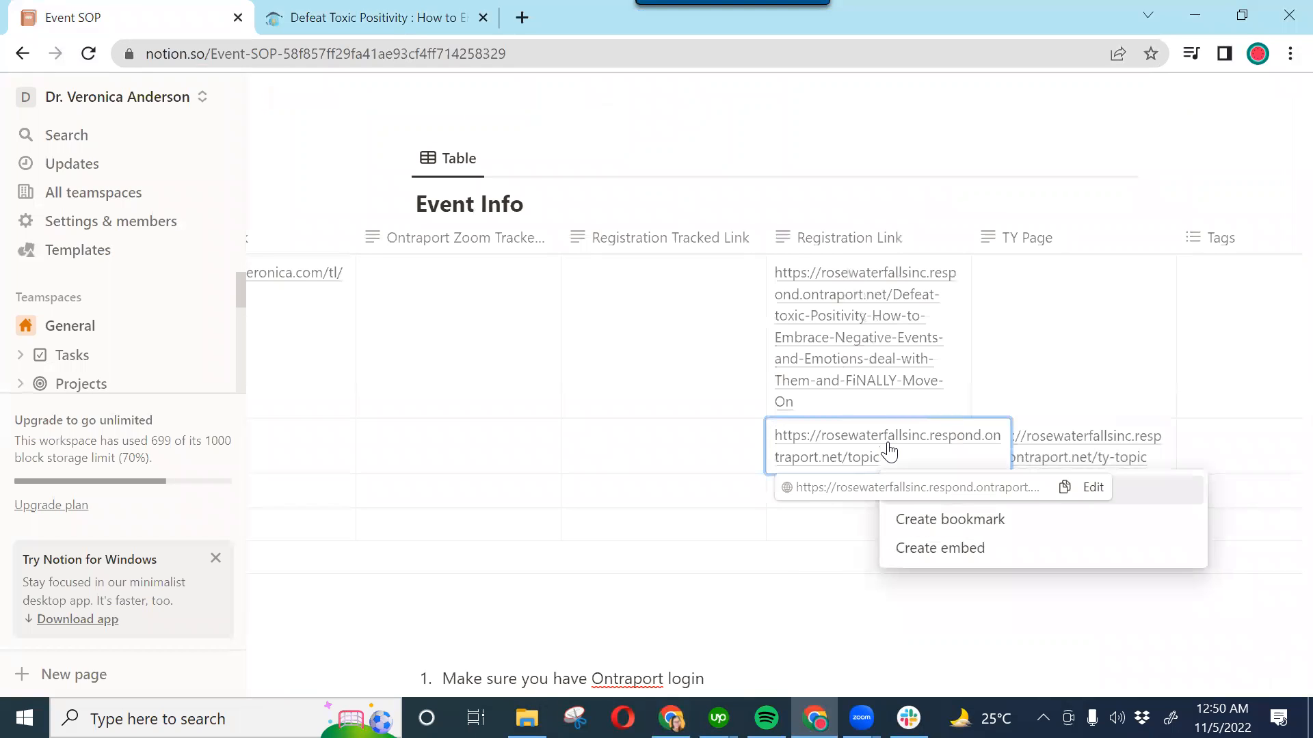
pyautogui.hotkey('ctrl', 'z')
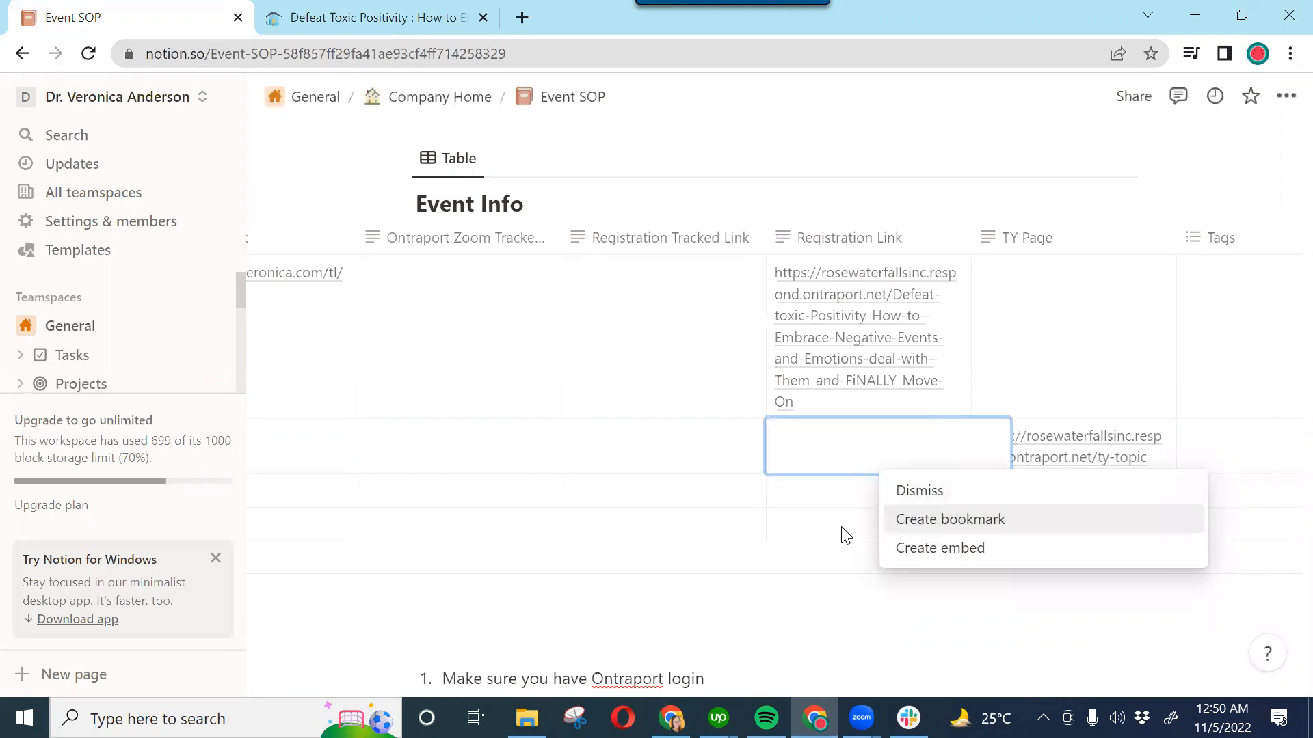
pyautogui.click(843, 533)
pyautogui.click(659, 458)
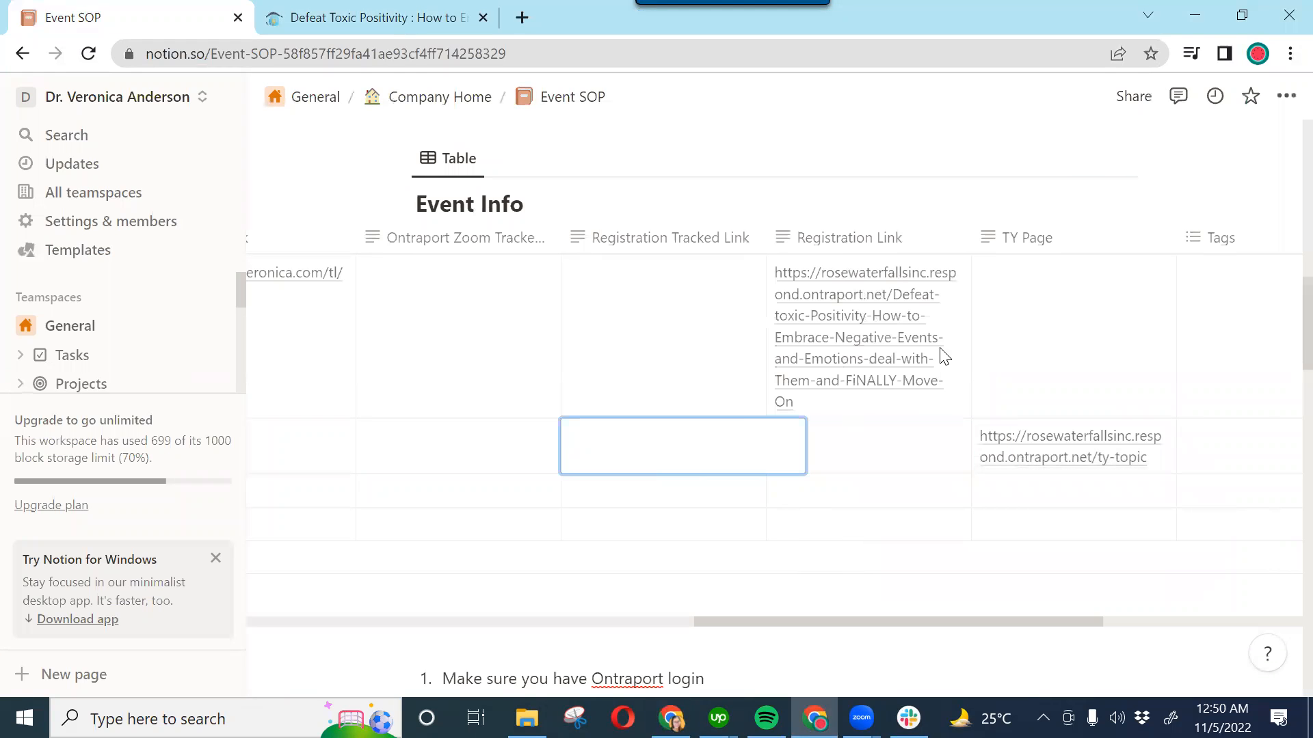
pyautogui.click(925, 451)
pyautogui.rightClick(917, 445)
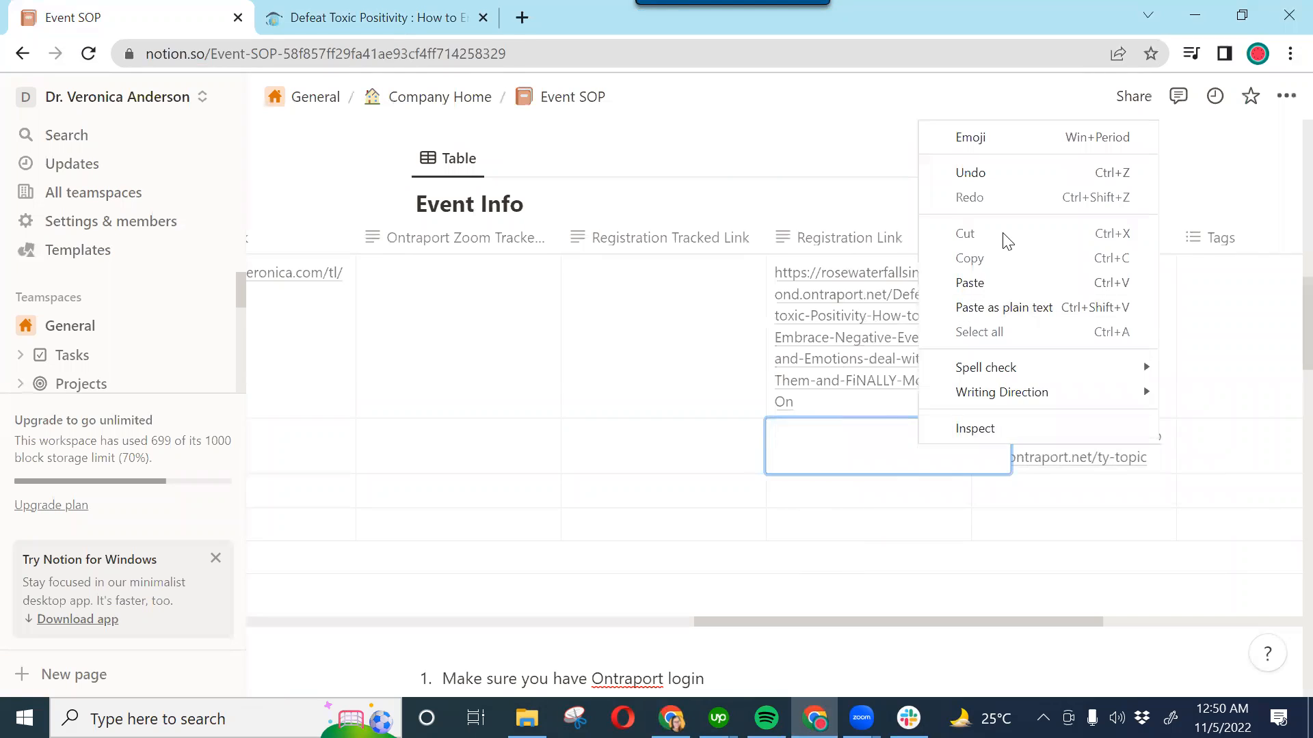
pyautogui.click(1001, 282)
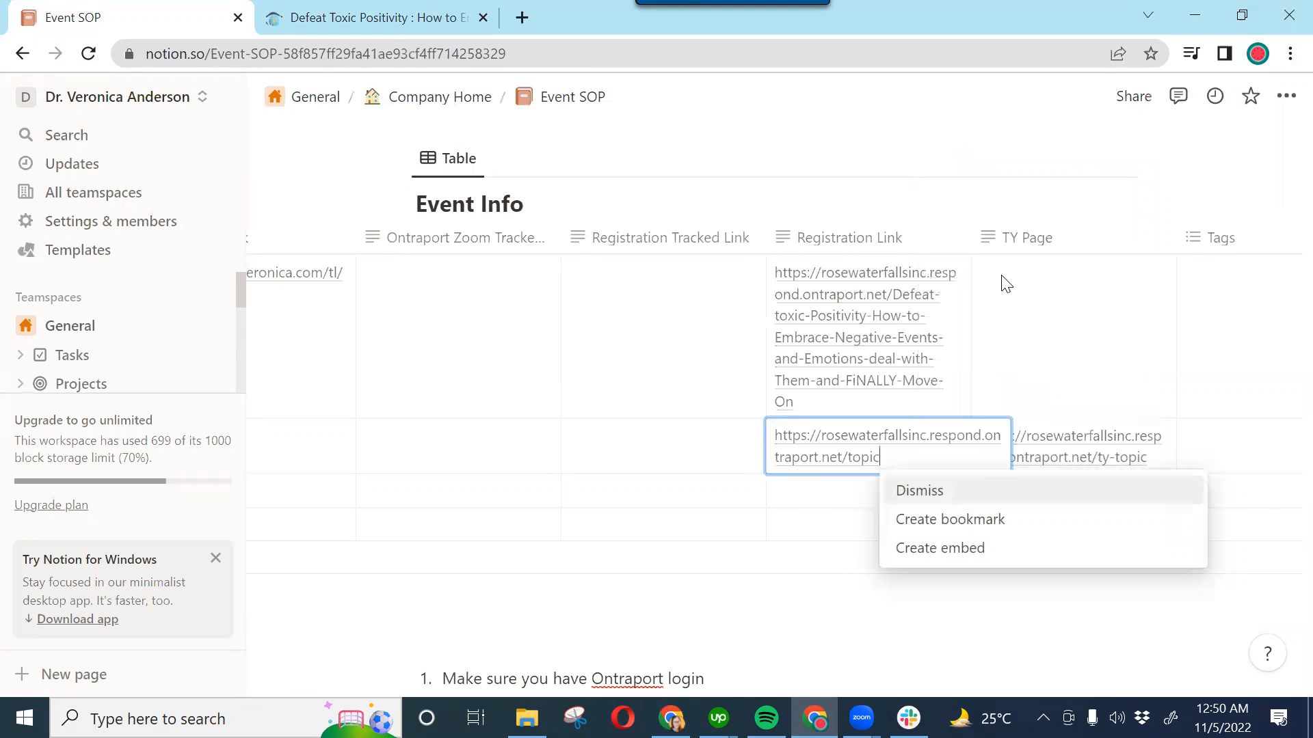
pyautogui.press('Escape')
pyautogui.press('Escape')
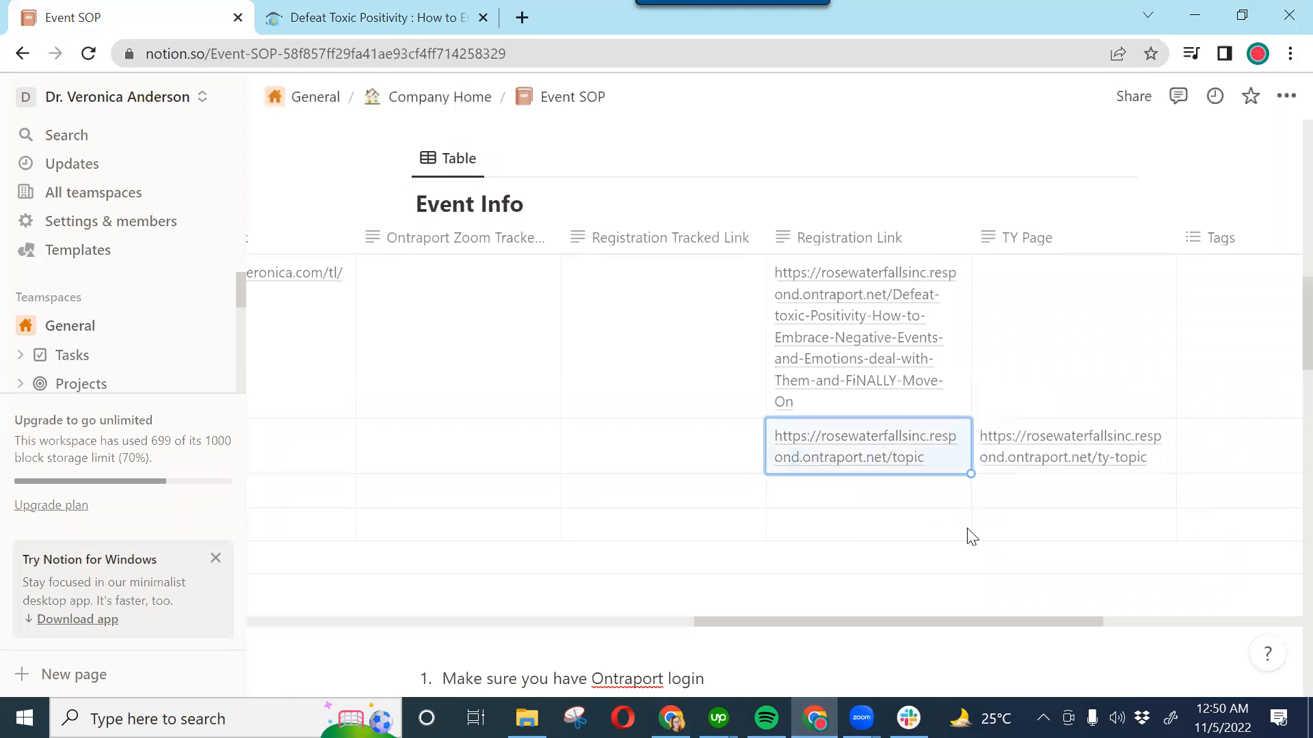
pyautogui.click(884, 495)
pyautogui.press('Escape')
# Open the Zoom link in the table's first event row and copy the full URL of the resulting meeting registration page
pyautogui.moveTo(720, 624); pyautogui.dragTo(641, 612)
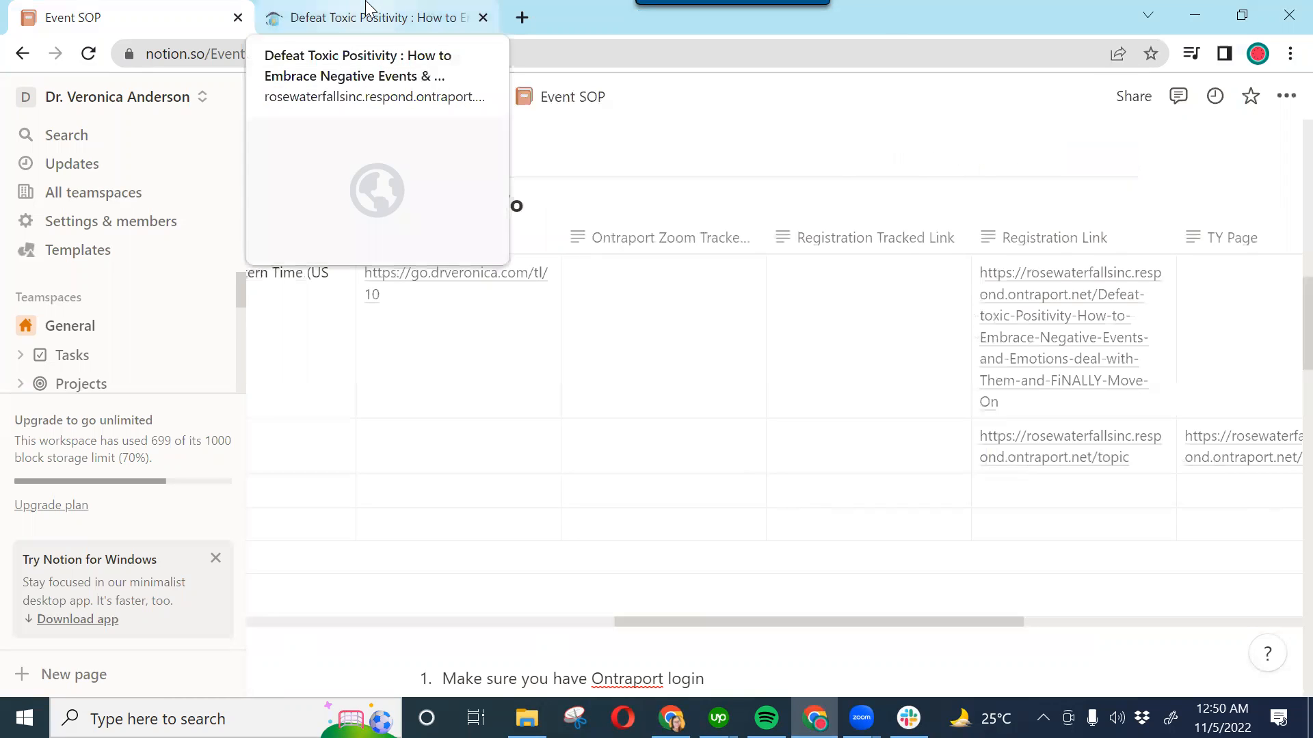
pyautogui.click(444, 280)
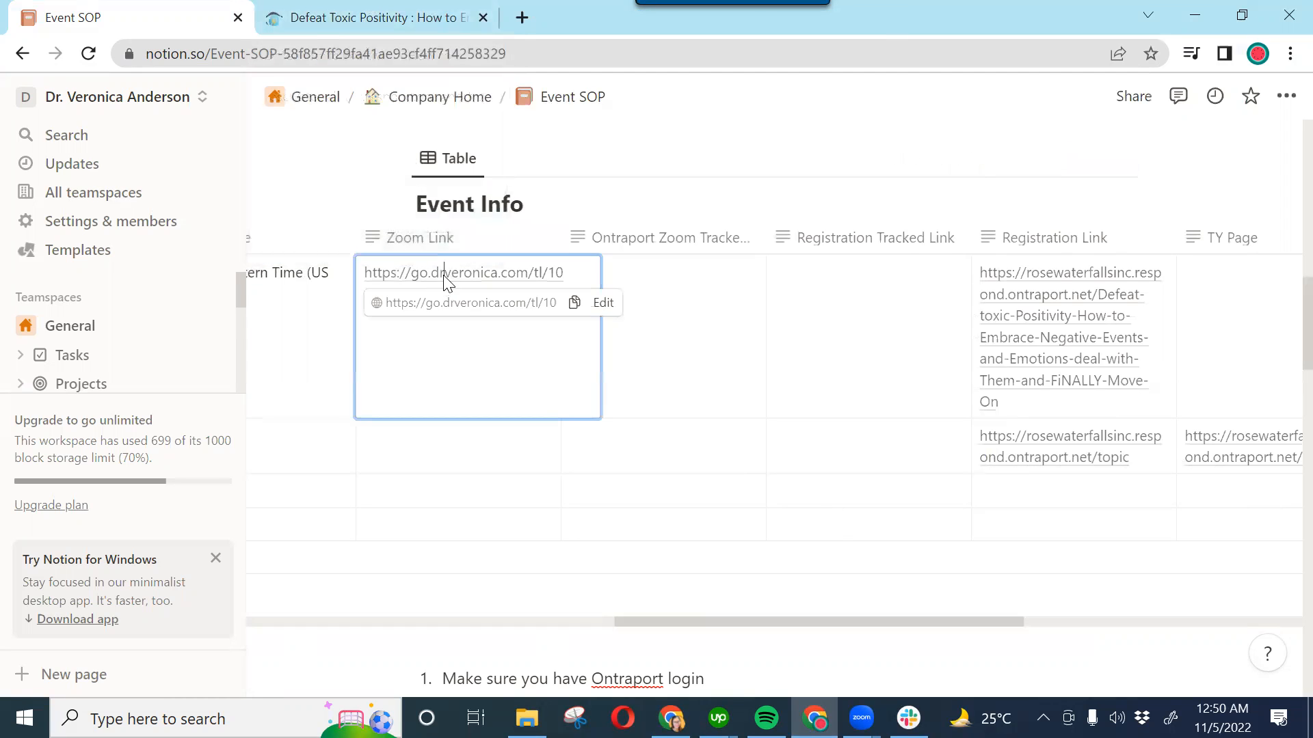
pyautogui.click(444, 277)
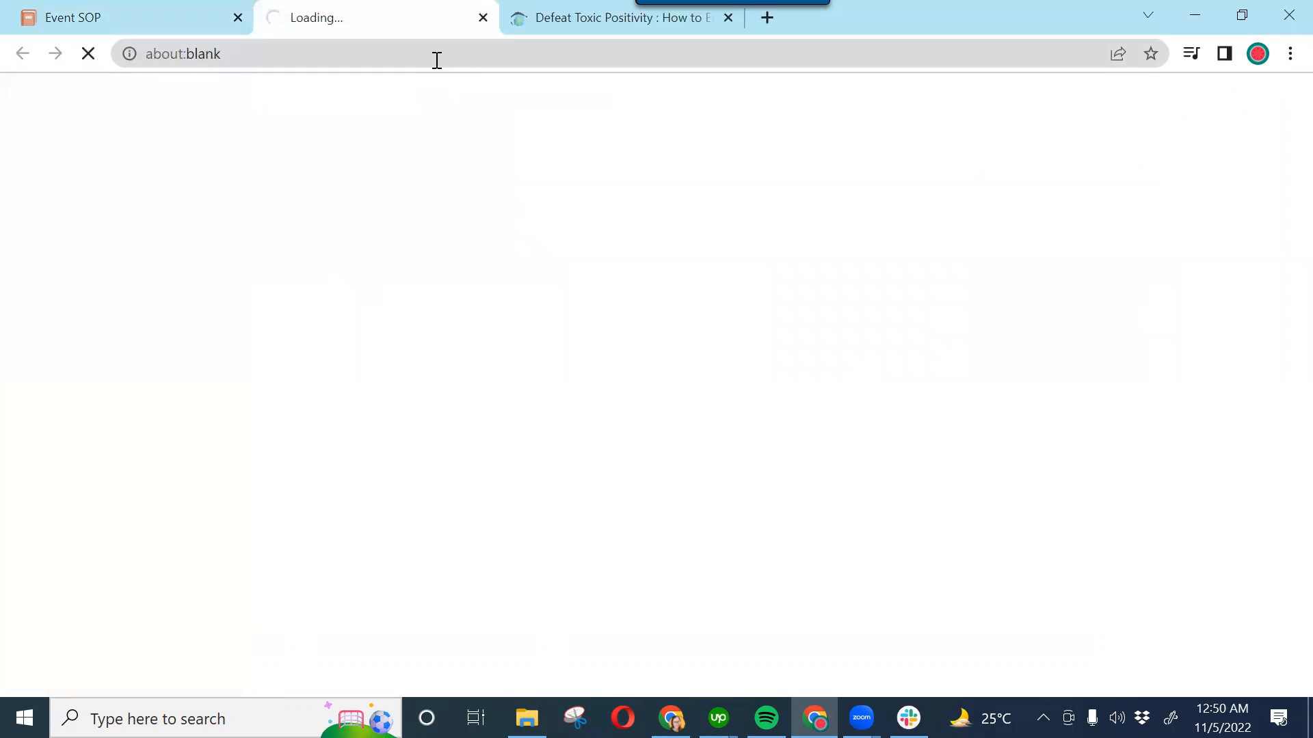
pyautogui.click(436, 60)
pyautogui.rightClick(435, 61)
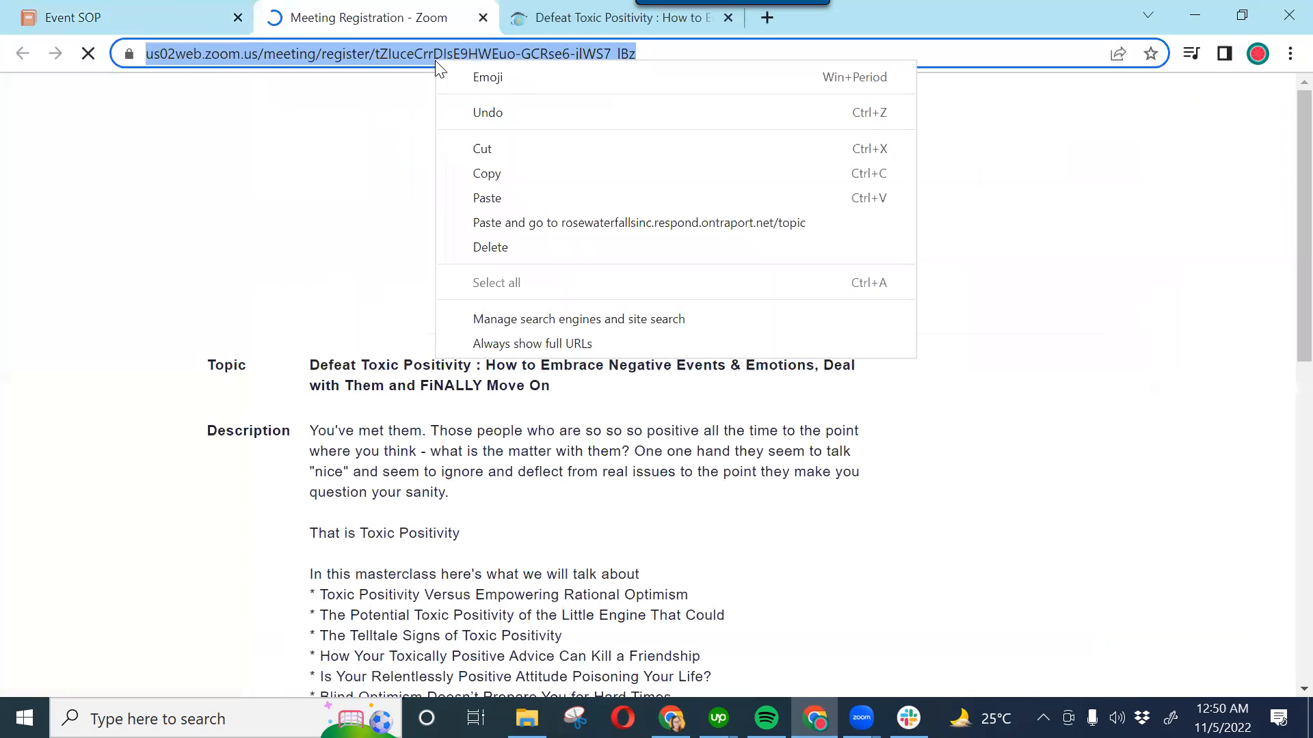
pyautogui.click(498, 176)
# Paste the copied Zoom meeting registration URL into the second event row's Zoom Link cell in the Event SOP table
pyautogui.click(135, 20)
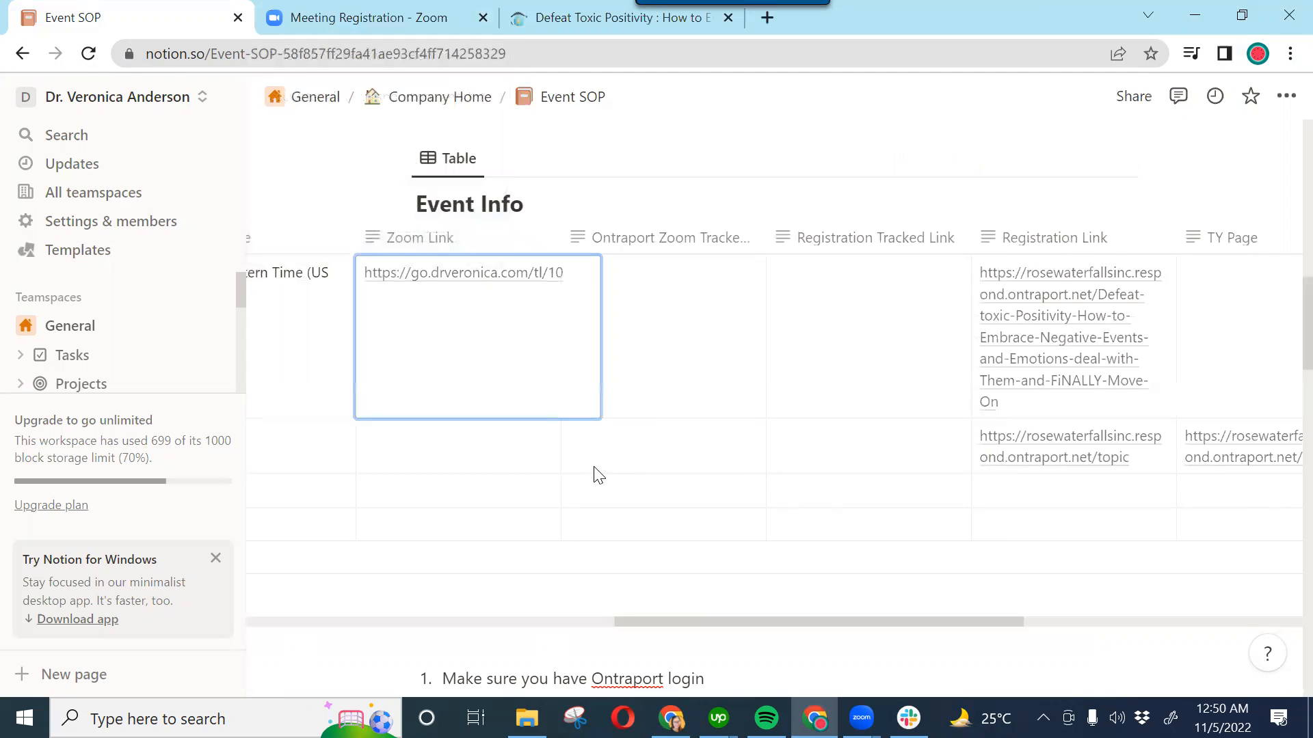
pyautogui.press('Escape')
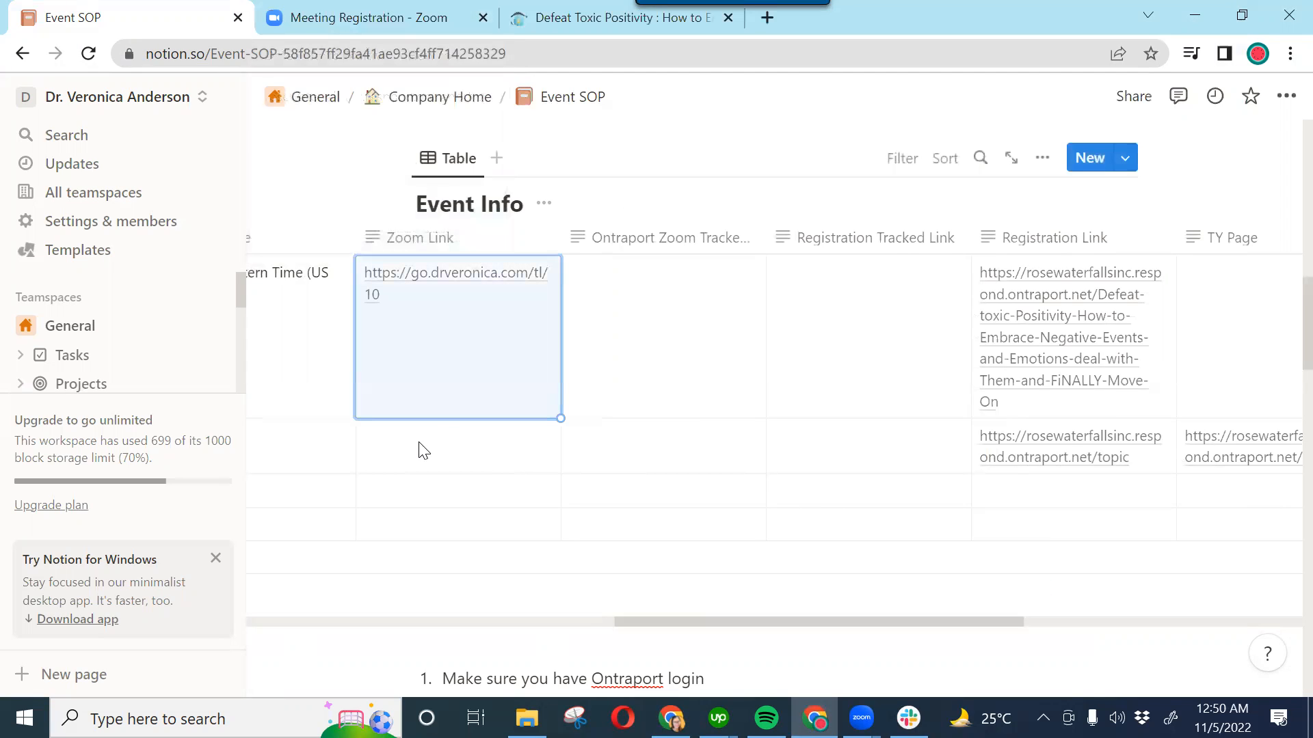
pyautogui.click(418, 457)
pyautogui.rightClick(408, 439)
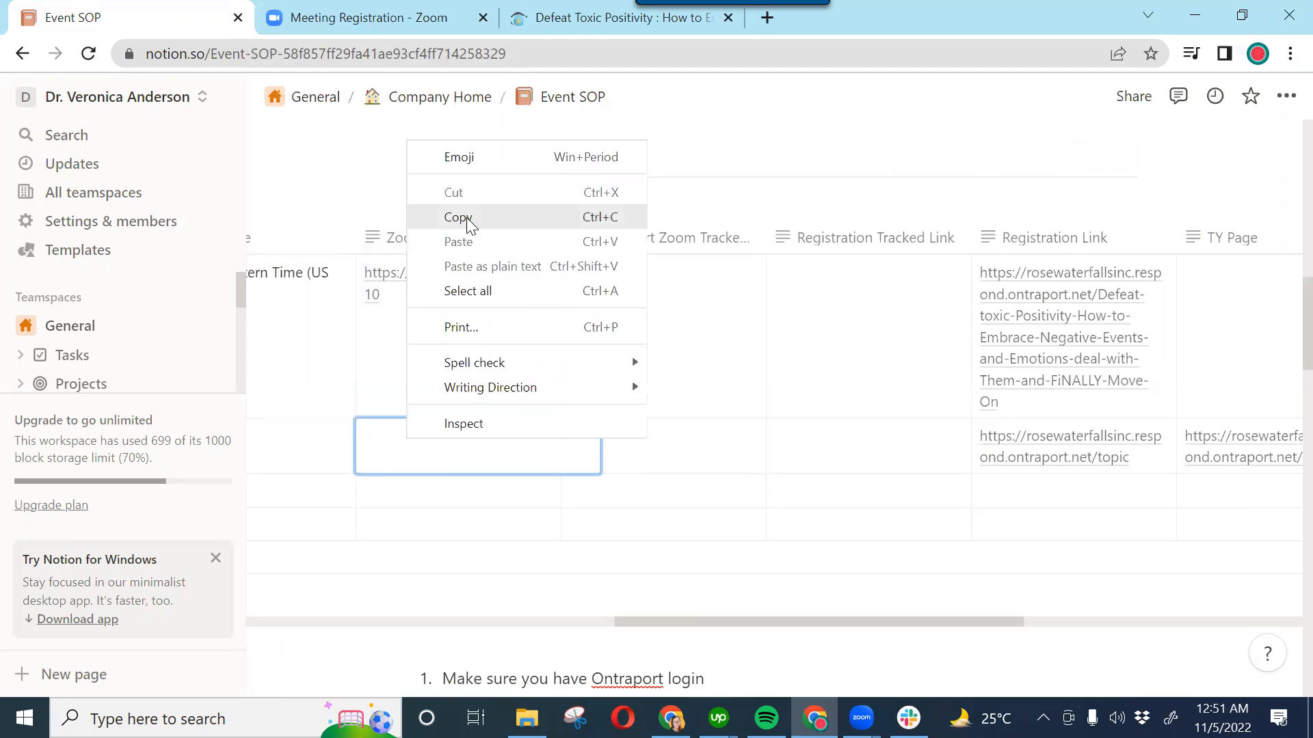
pyautogui.click(383, 444)
pyautogui.hotkey('ctrl', 'v')
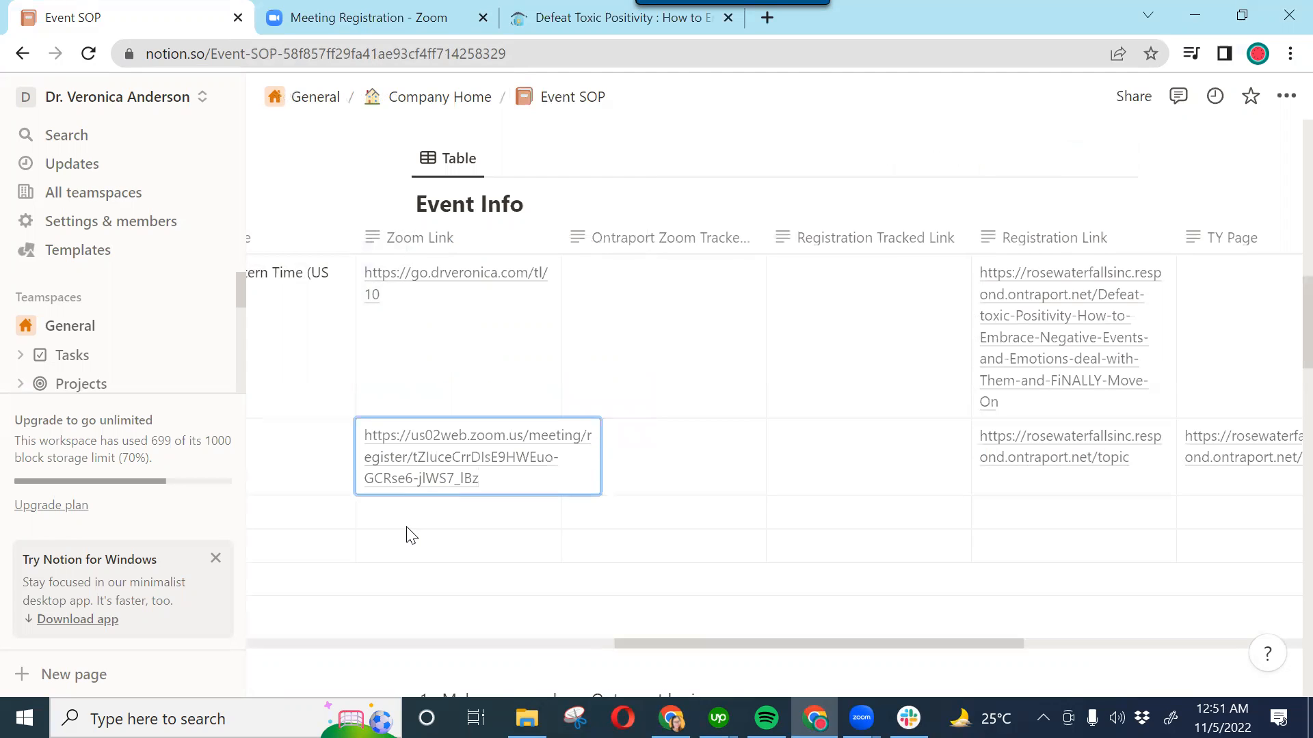
pyautogui.click(406, 527)
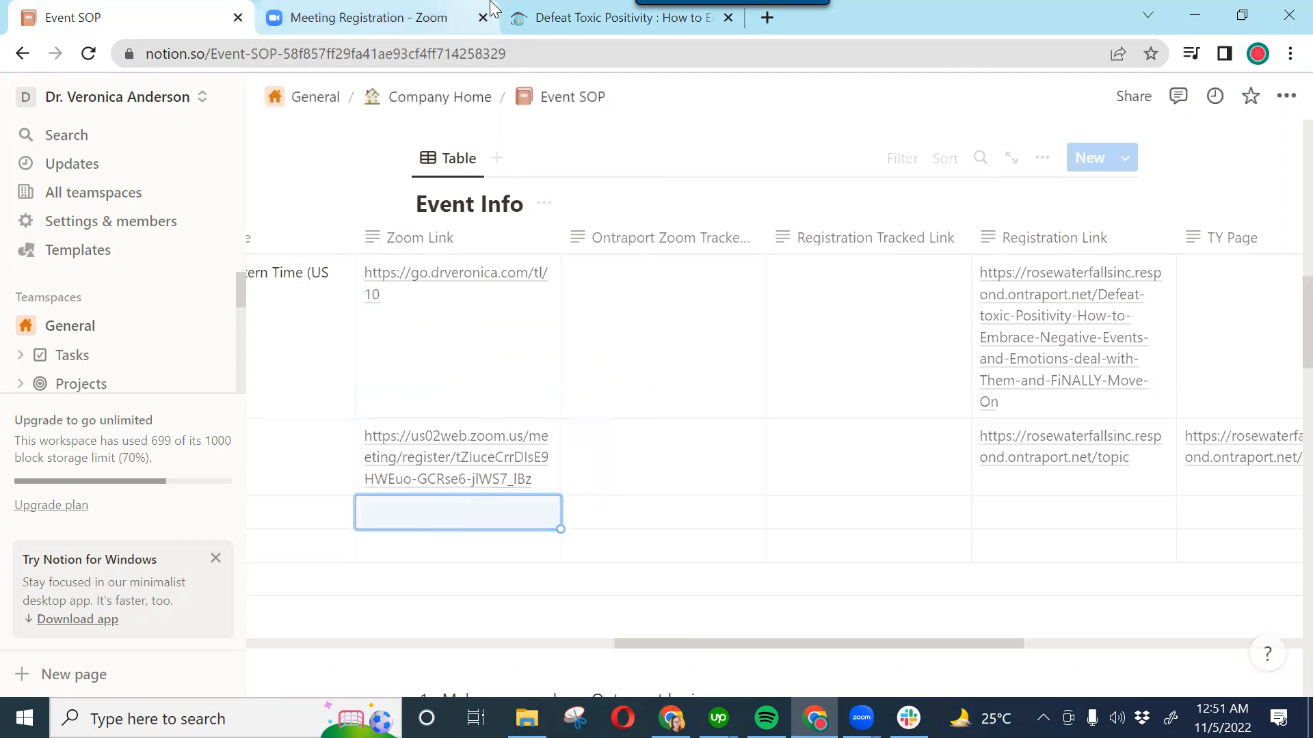
pyautogui.moveTo(503, 8)
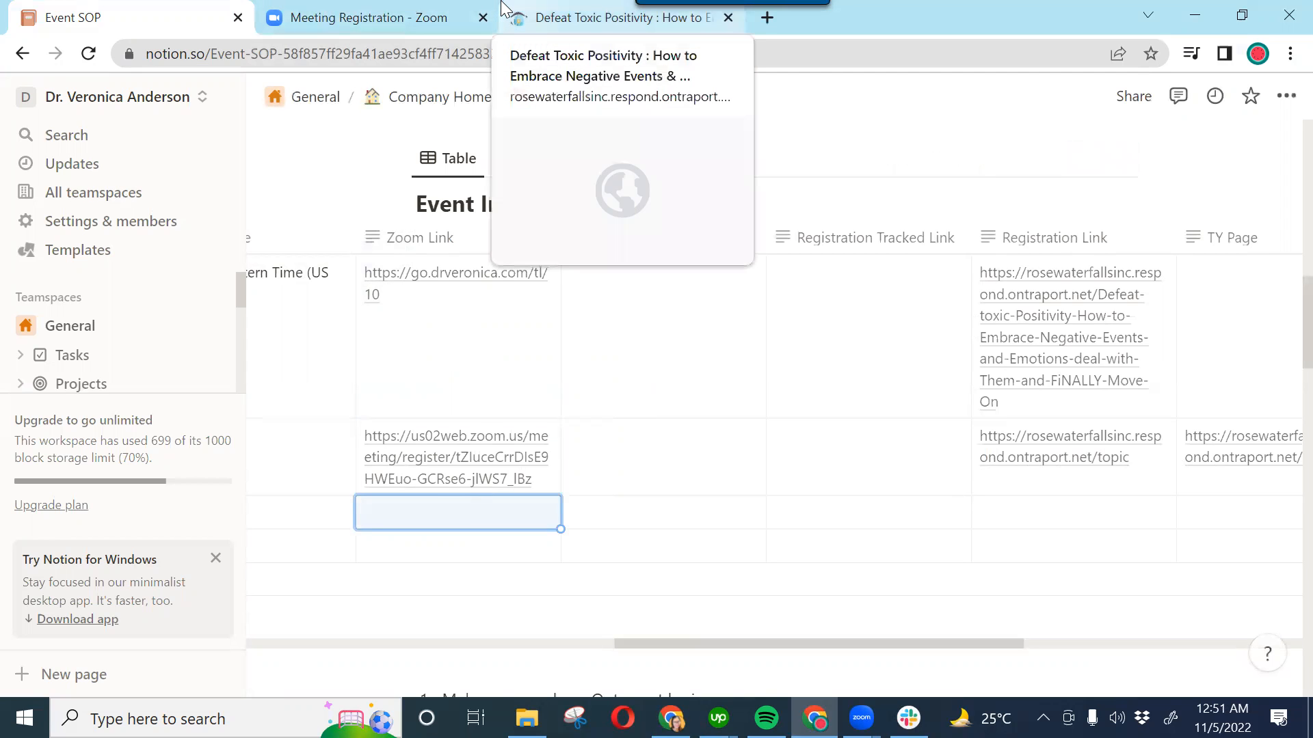